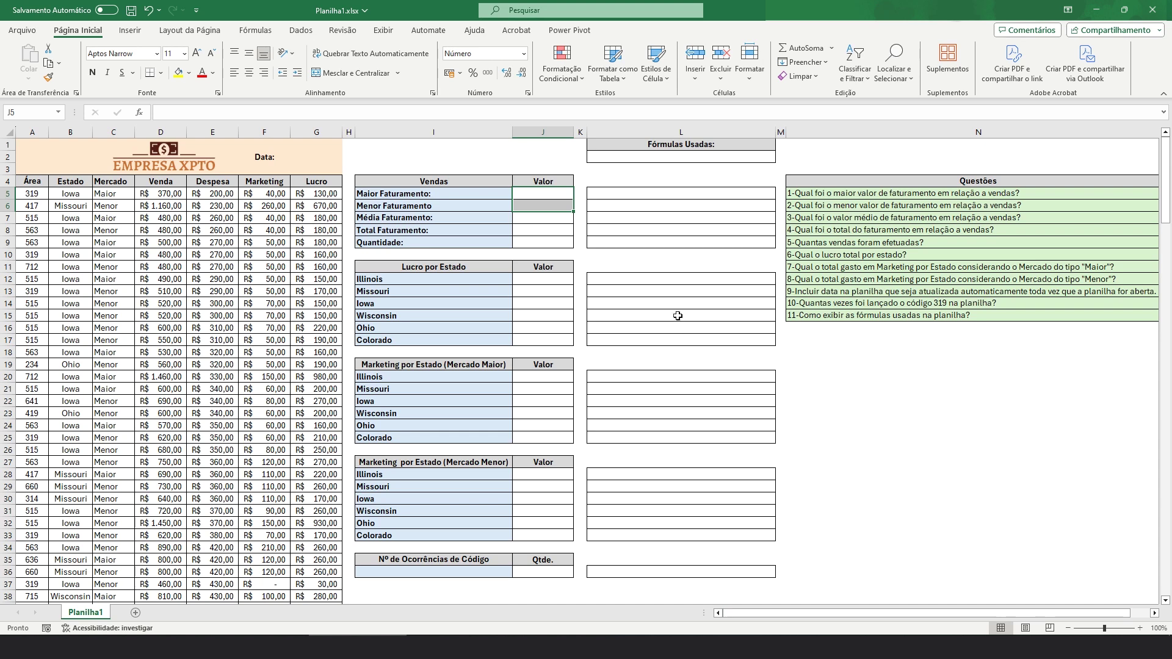
Step: Calculate the highest revenue in cell J5 from the Venda column with the formula =MÁXIMO(D5:D196)
click(567, 194)
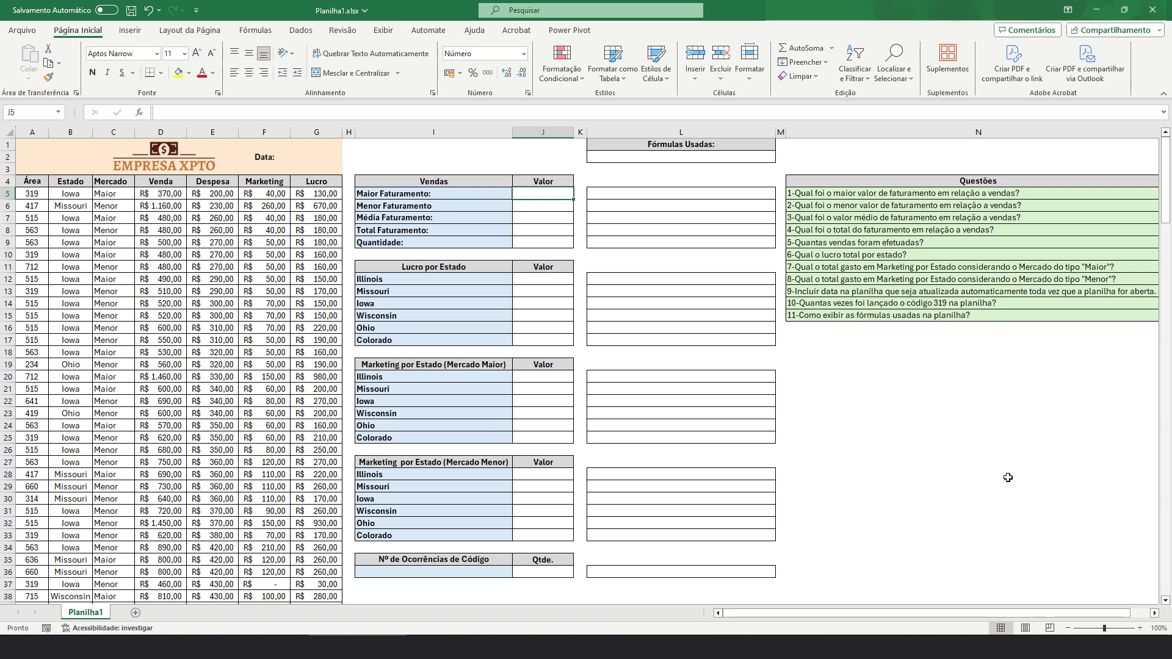
text(=maximo()
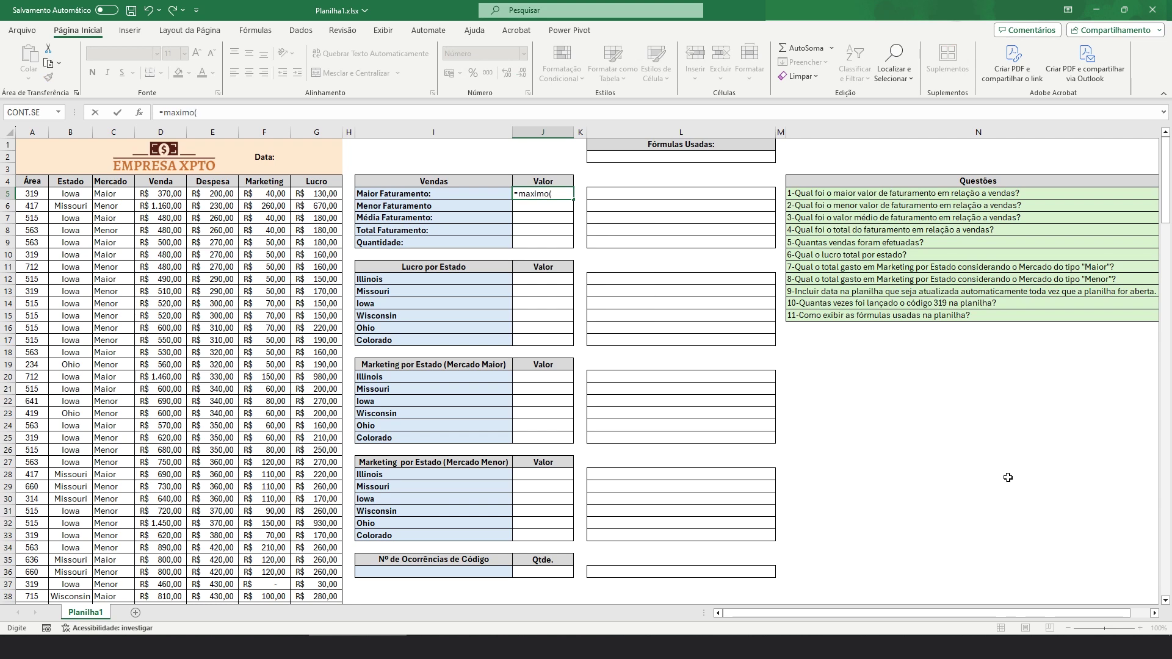
click(169, 193)
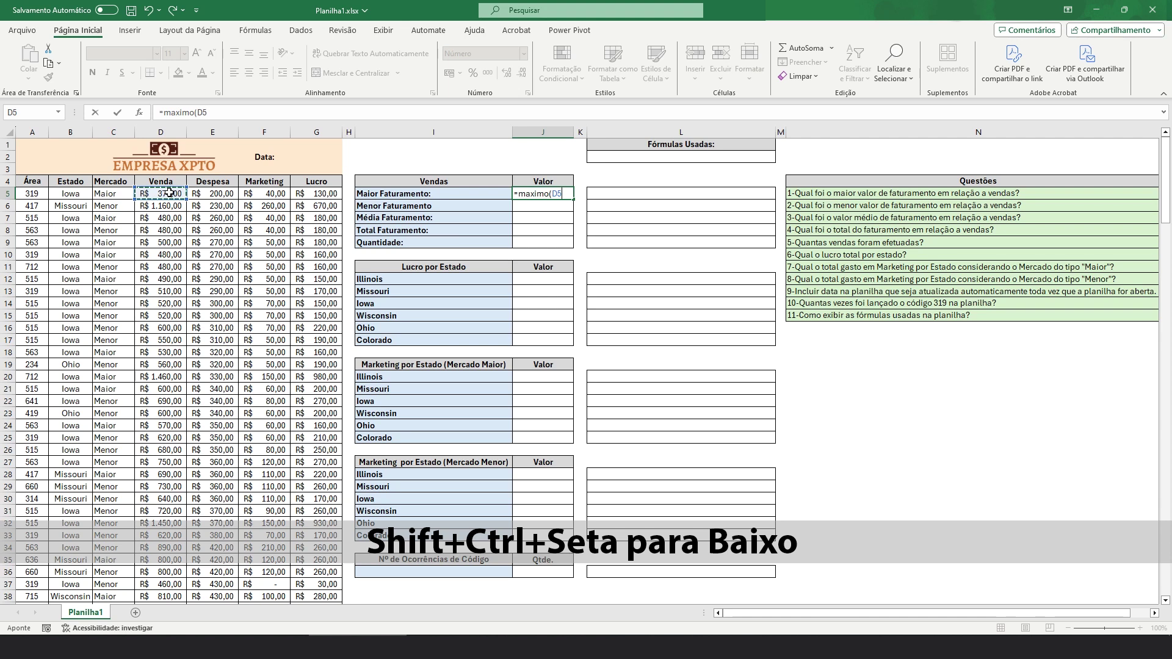
key(ctrl+shift+Down)
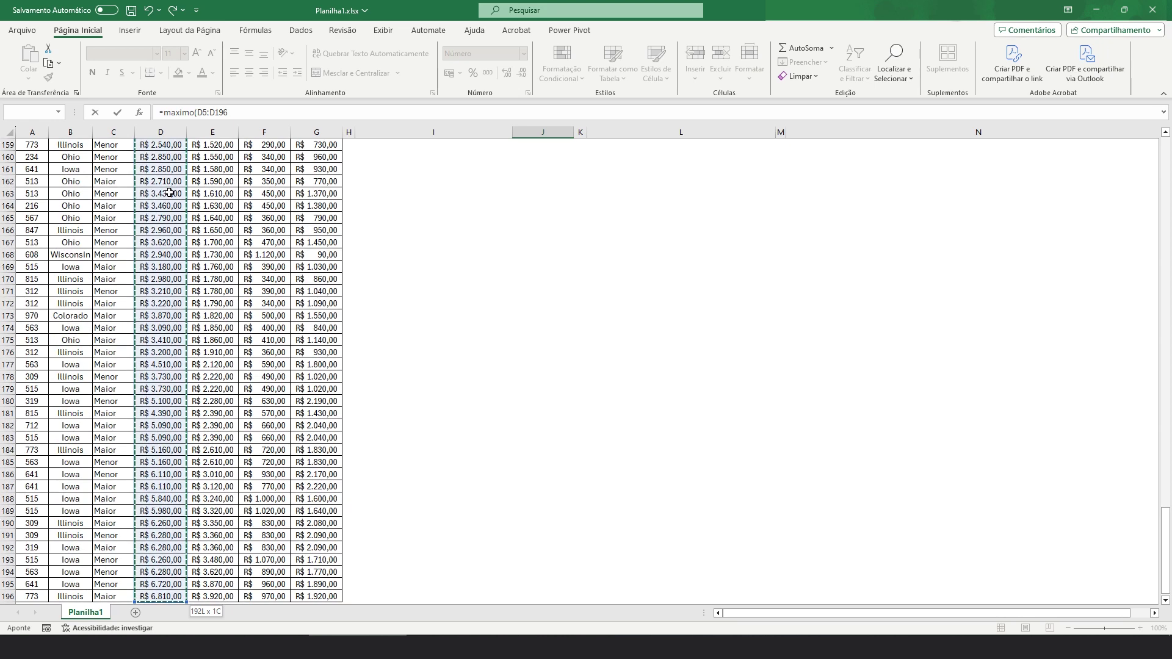
text())
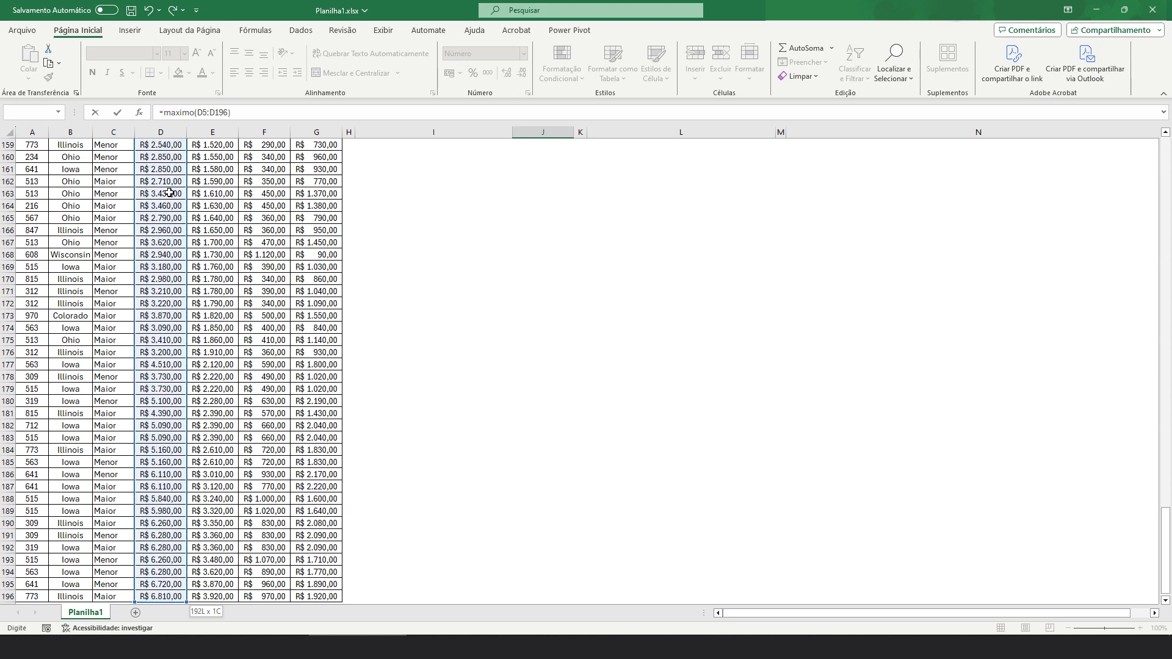
key(Return)
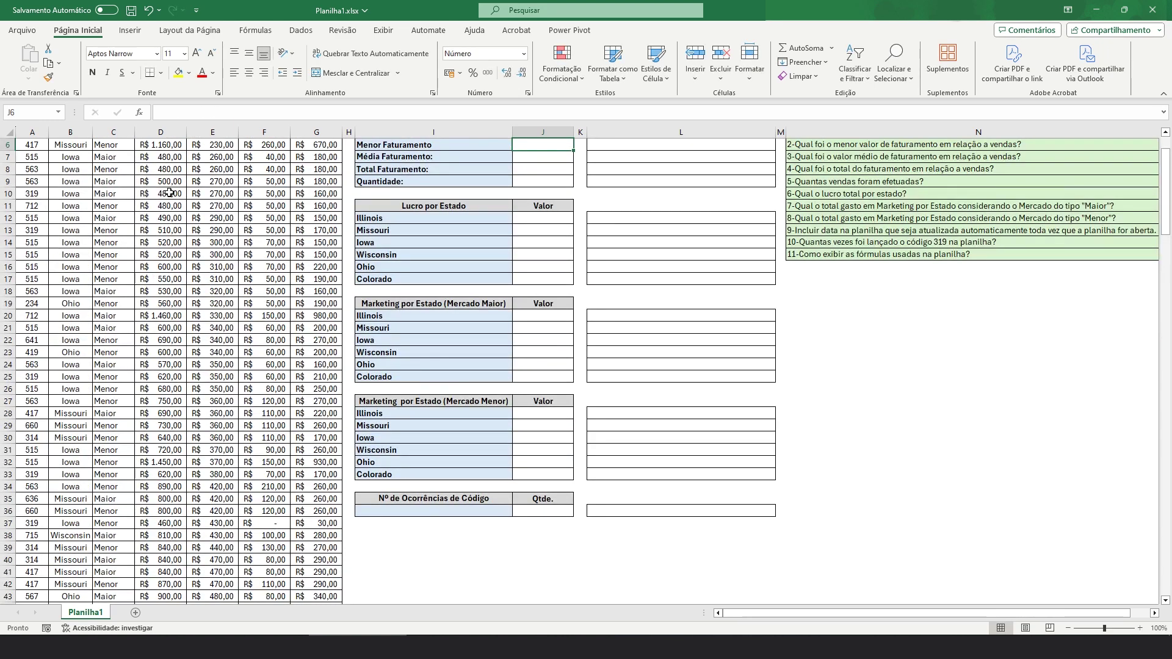
scroll(975, 366, up, 2)
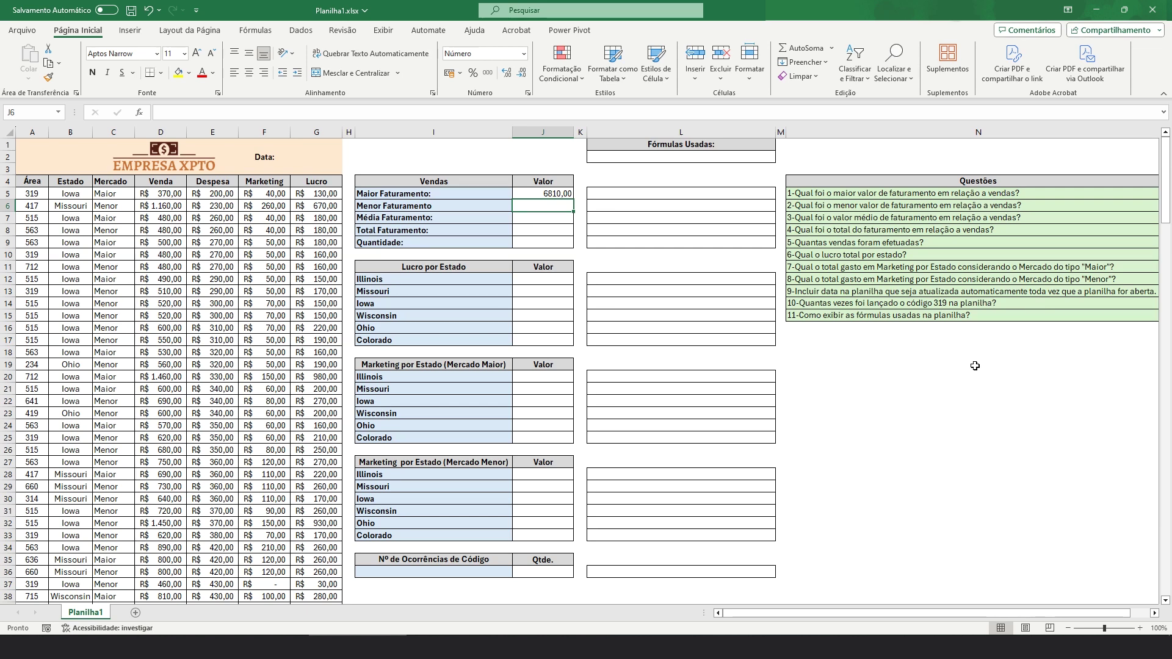
key(Up)
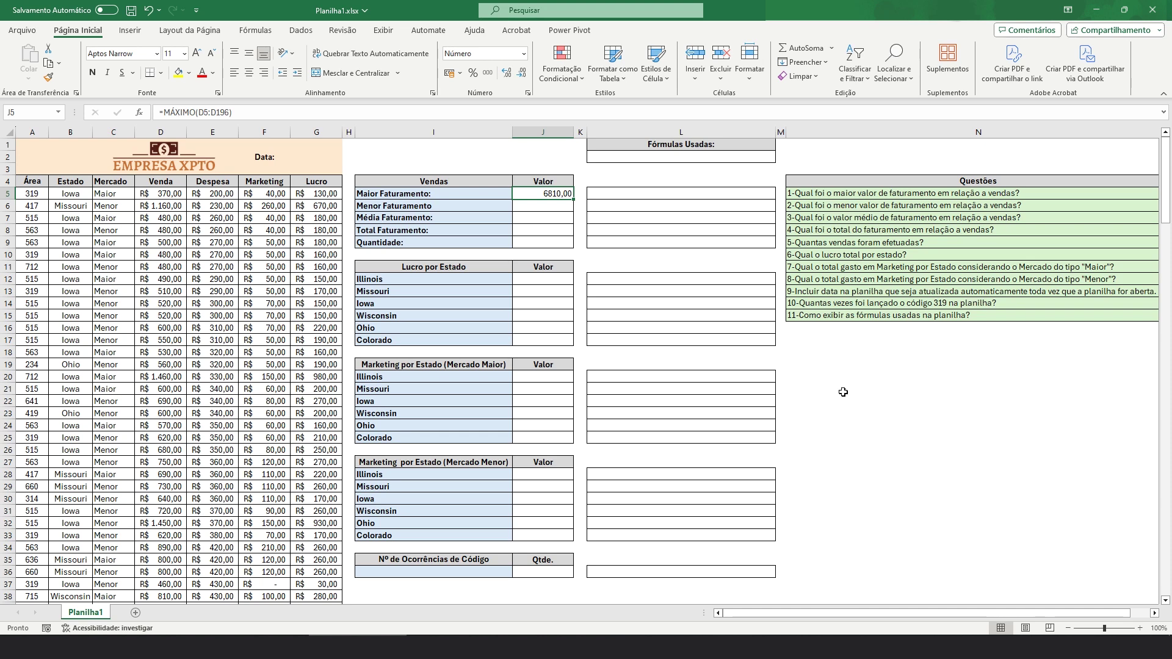
Step: Calculate the lowest revenue in cell J6 from the Venda column with the formula =MÍNIMO(D5:D196)
click(552, 205)
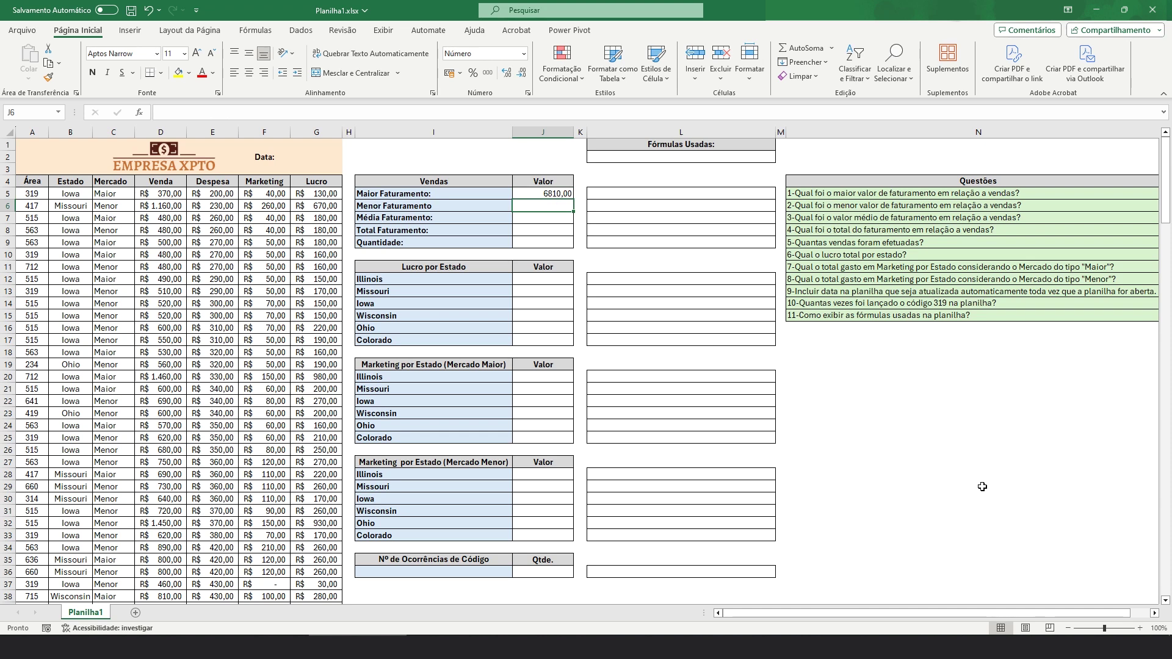
text(=minimo()
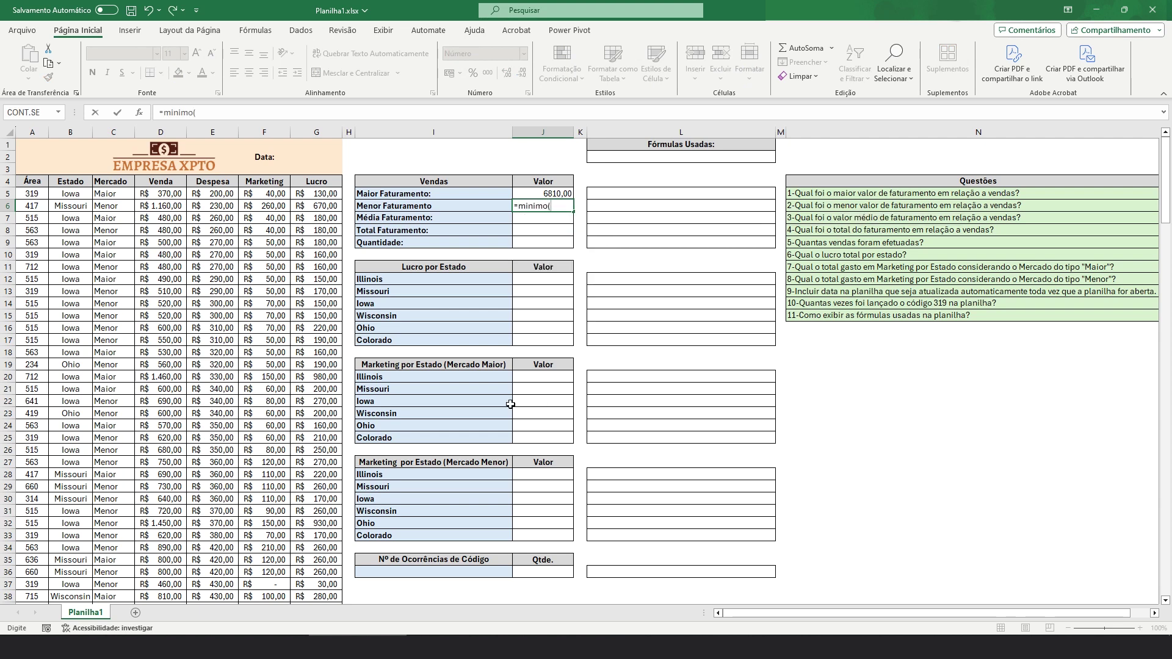
click(174, 194)
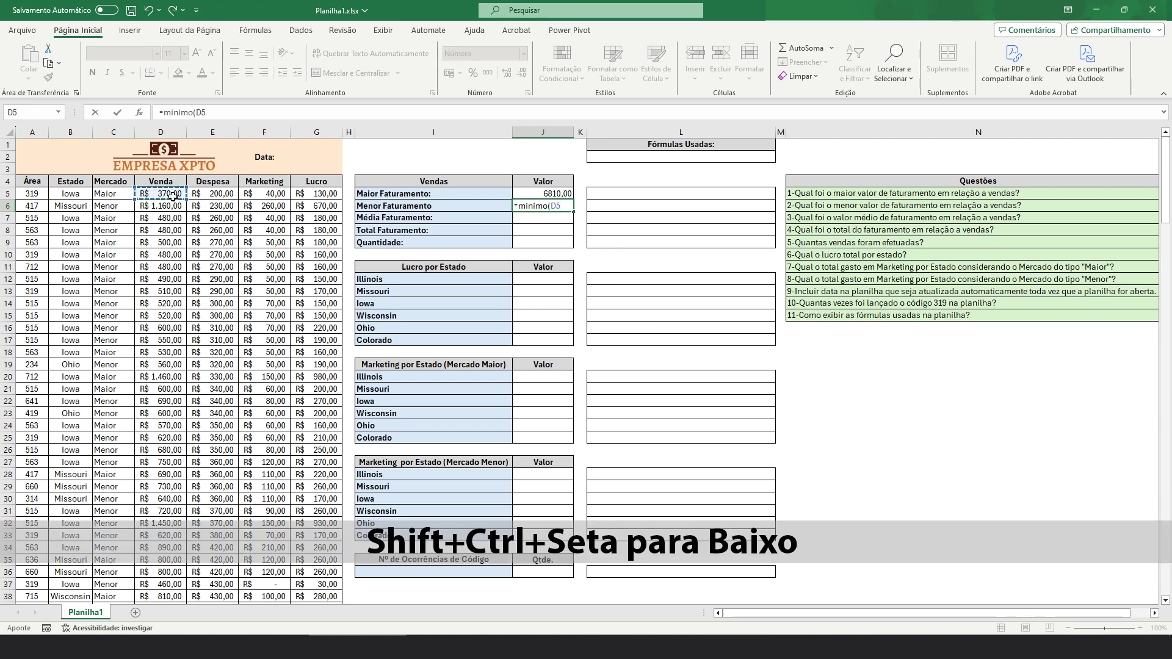
key(ctrl+shift+Down)
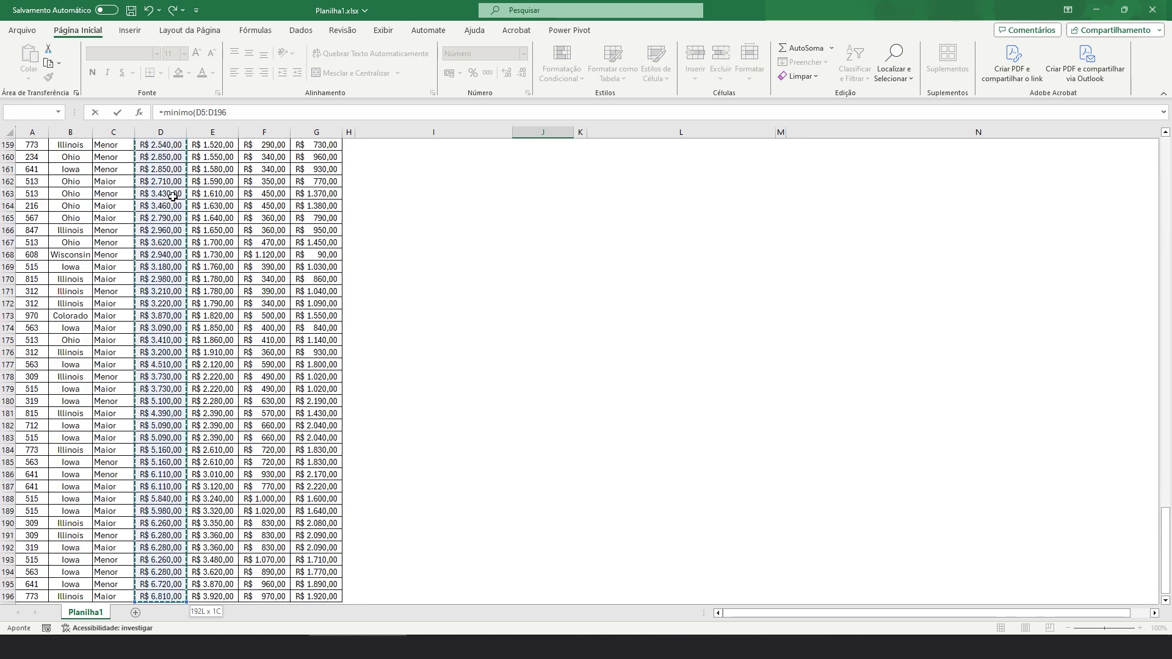
text())
key(Return)
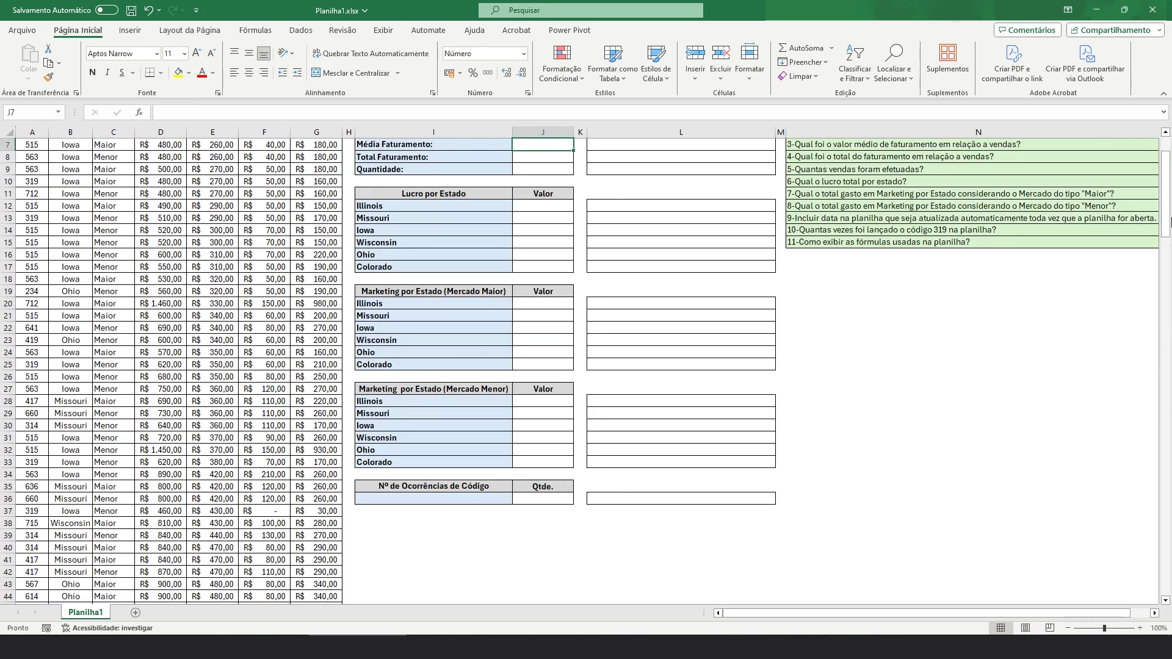
drag(1166, 217, 1166, 204)
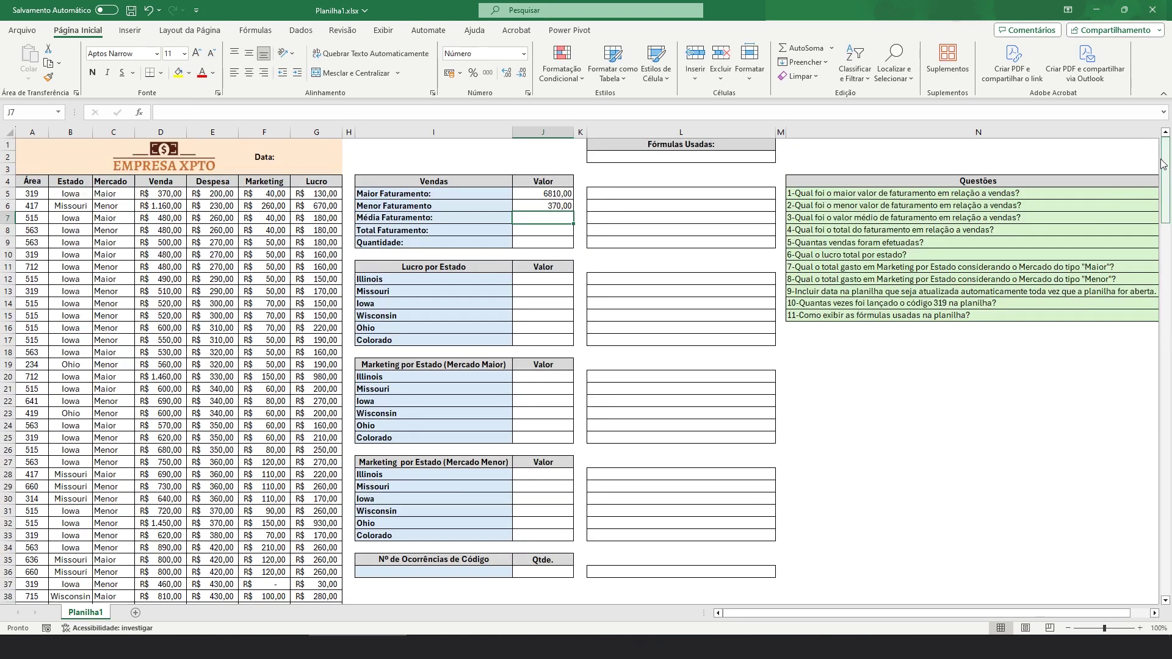
click(537, 204)
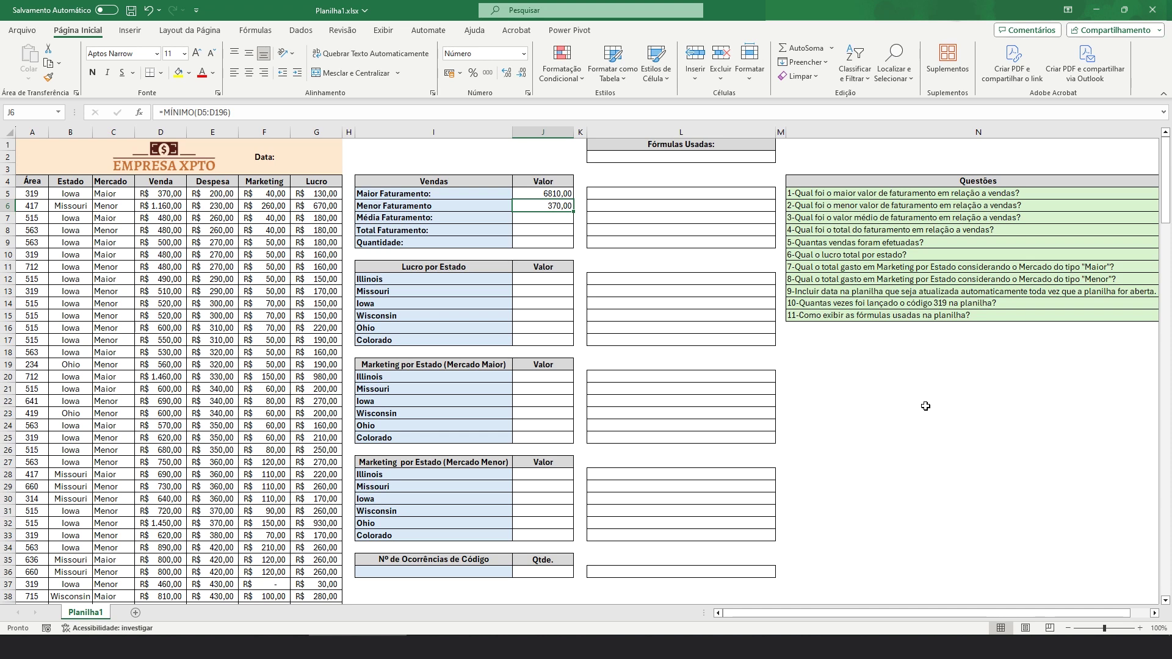
Step: Calculate the average revenue in cell J7 from the Venda column with the formula =MÉDIA(D5:D196)
click(563, 220)
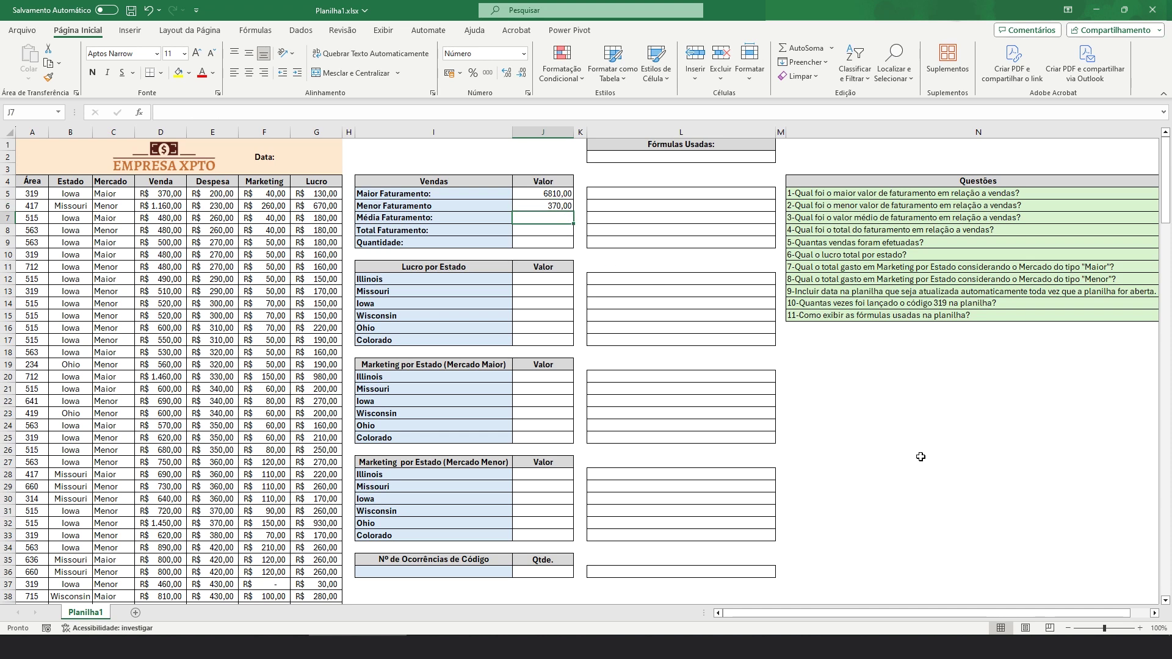
text(=media()
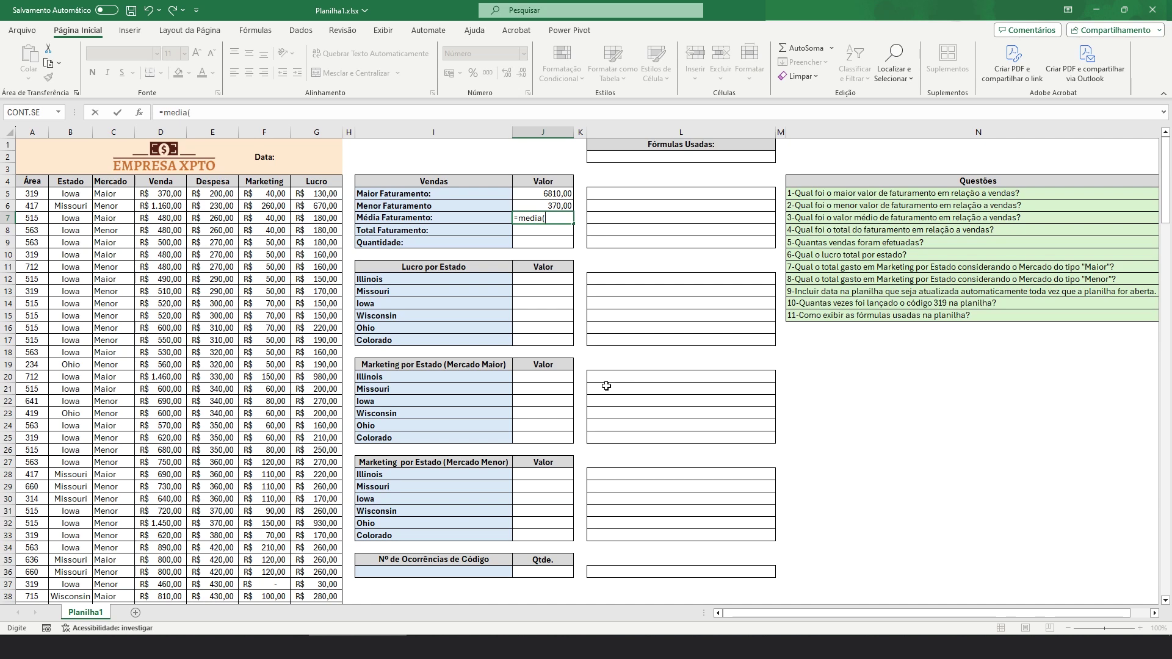
click(161, 194)
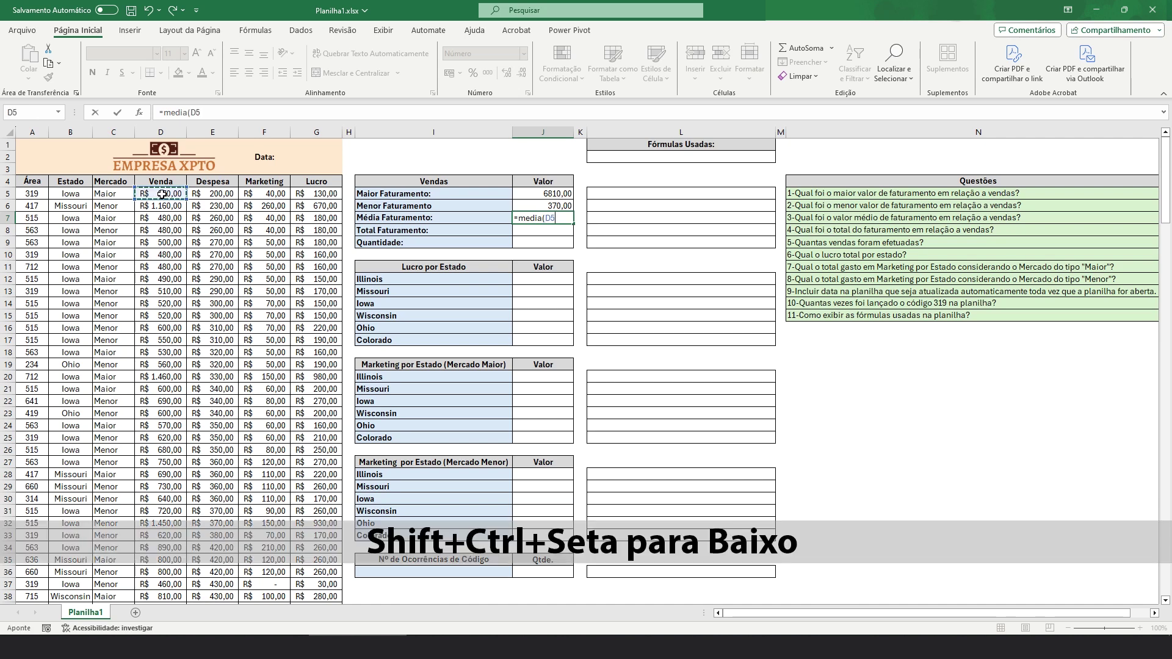
key(ctrl+shift+Down)
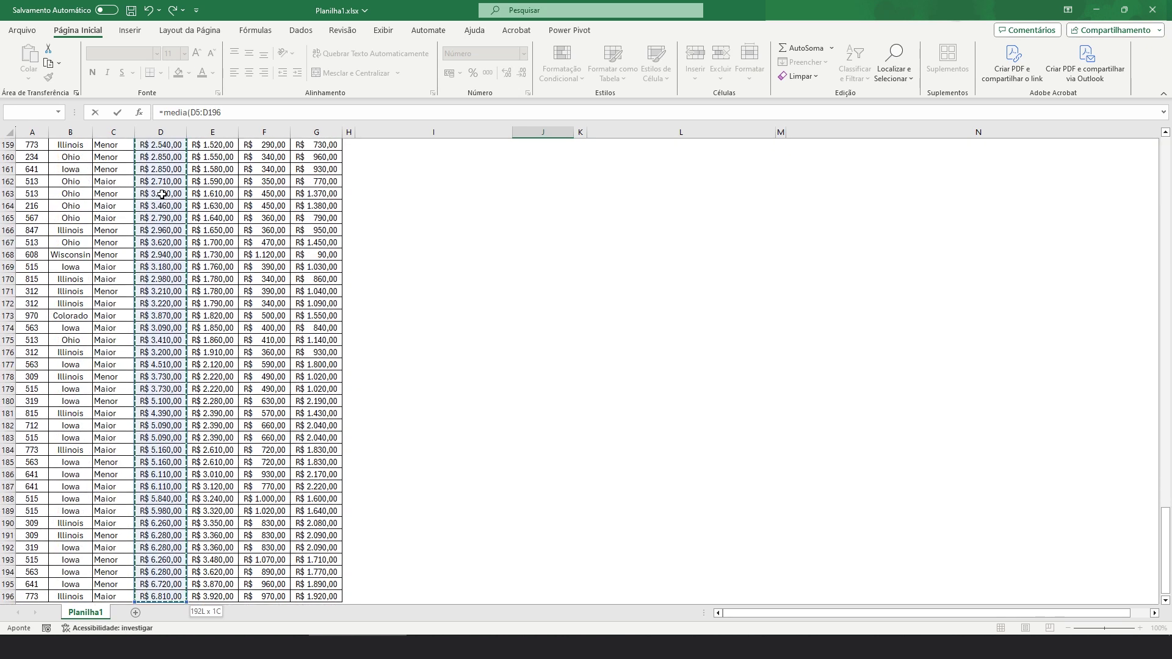
text())
key(Return)
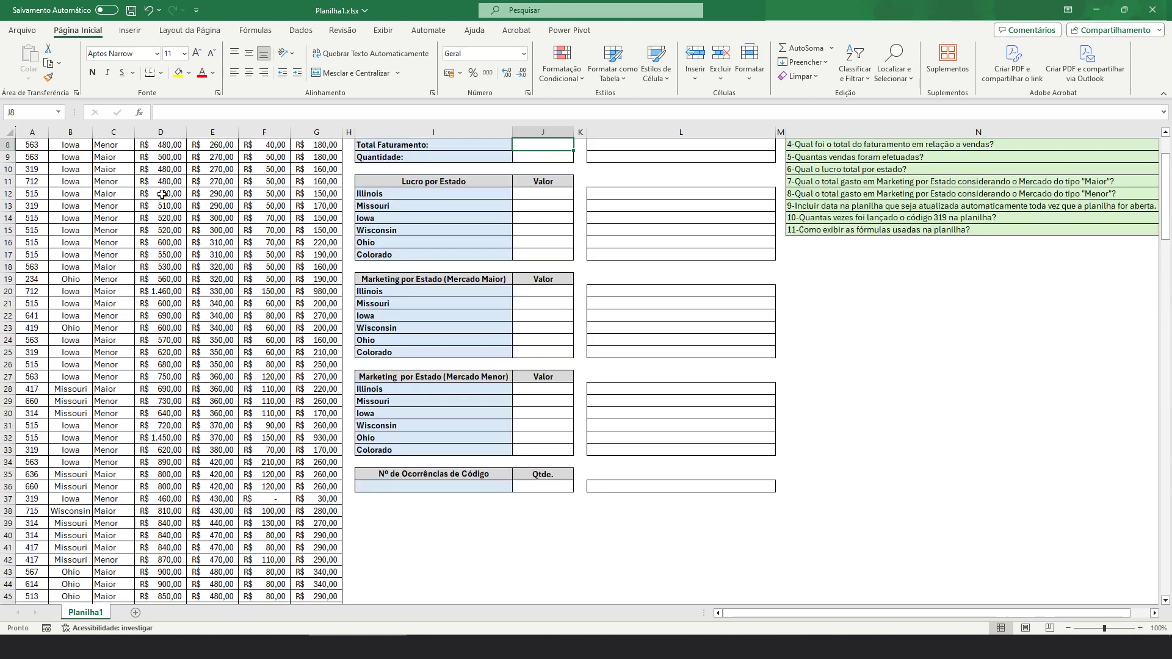
drag(1166, 191, 1167, 177)
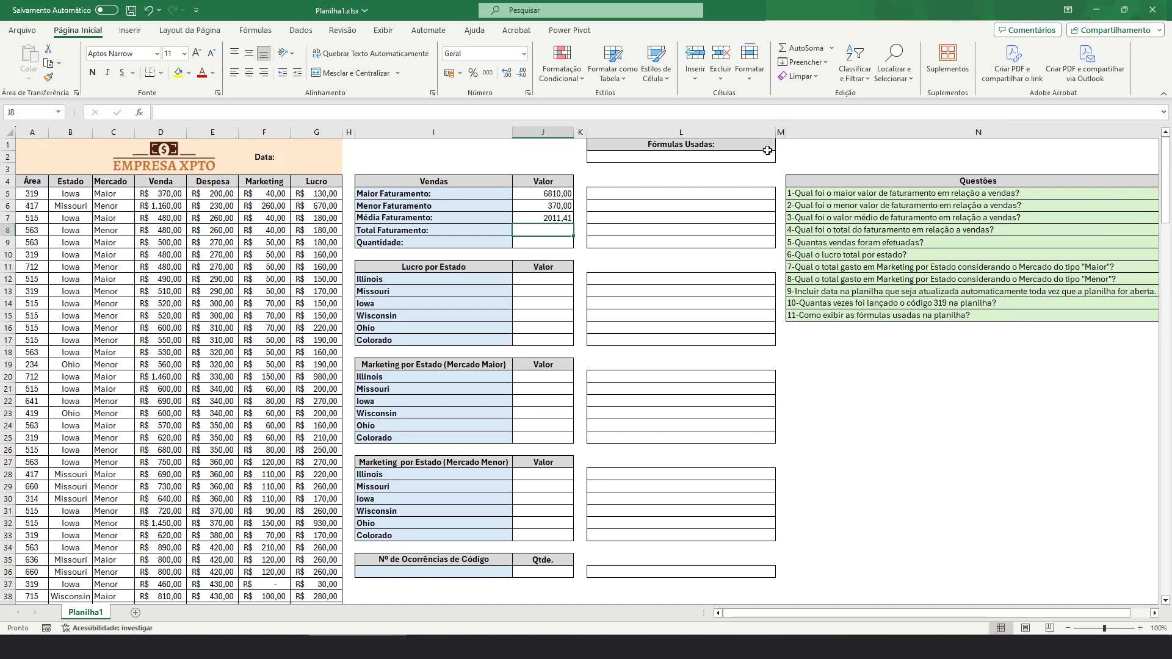
click(541, 218)
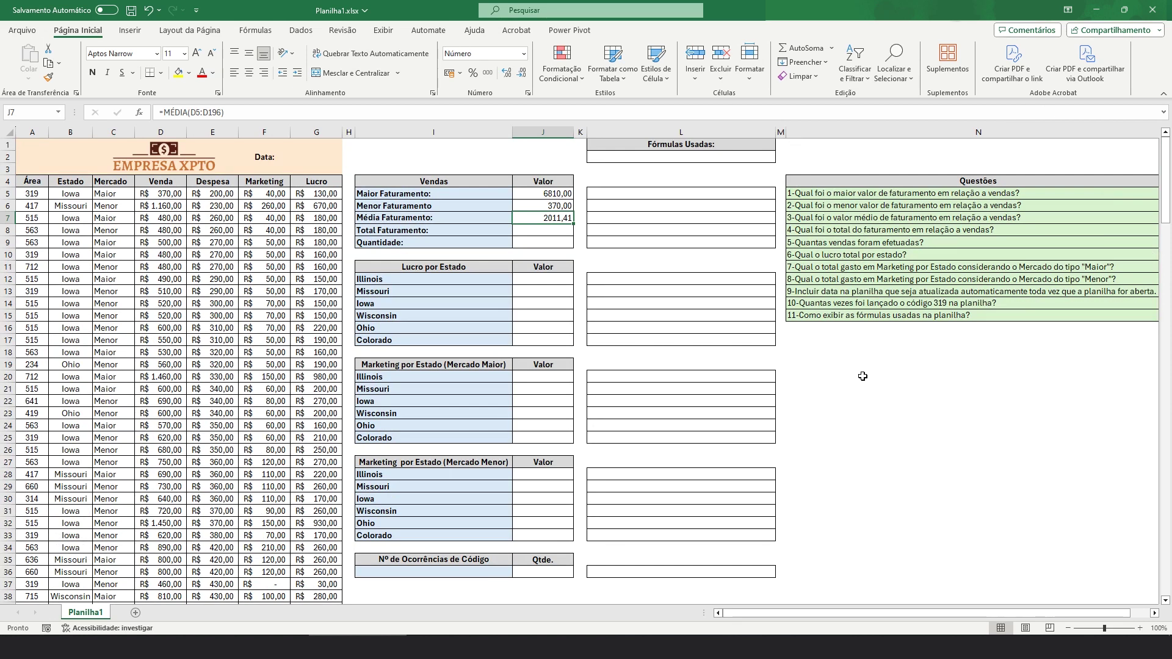
Step: Calculate the total revenue in cell J8 from the Venda column with the formula =SOMA(D5:D196)
click(551, 230)
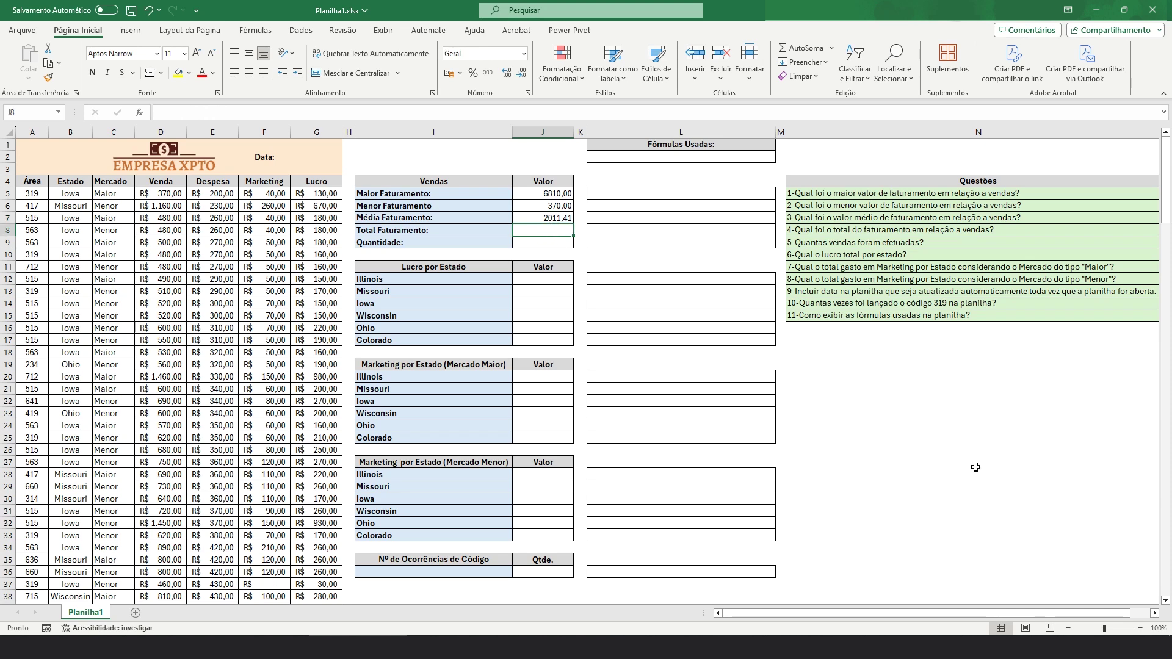
text(=soma)
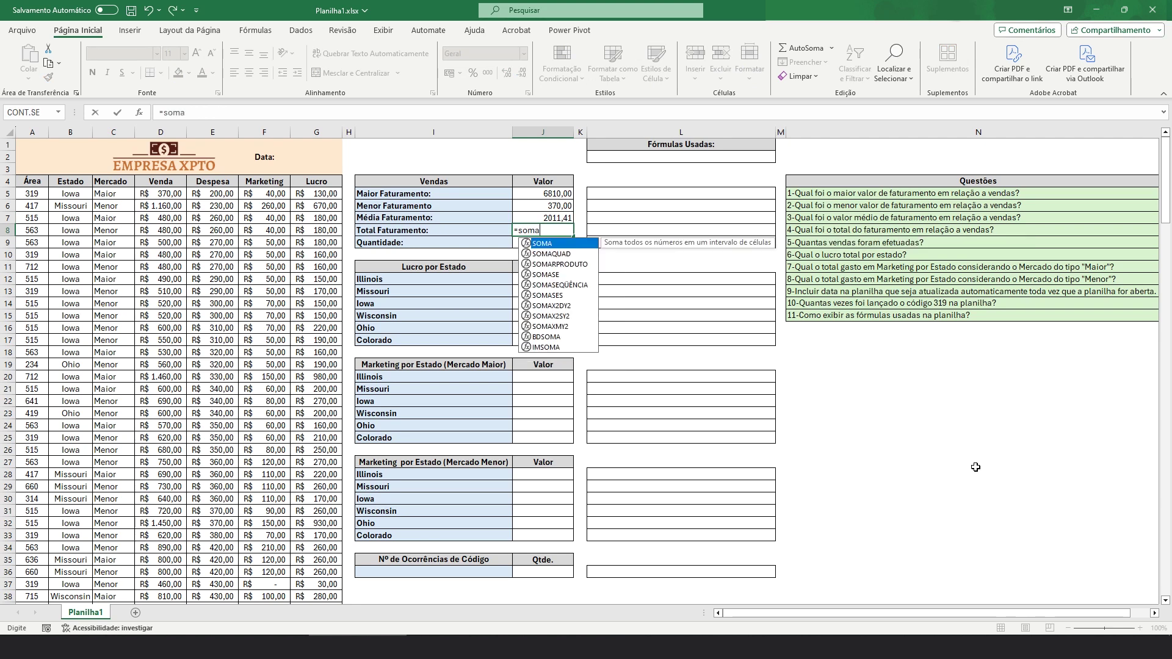
text(()
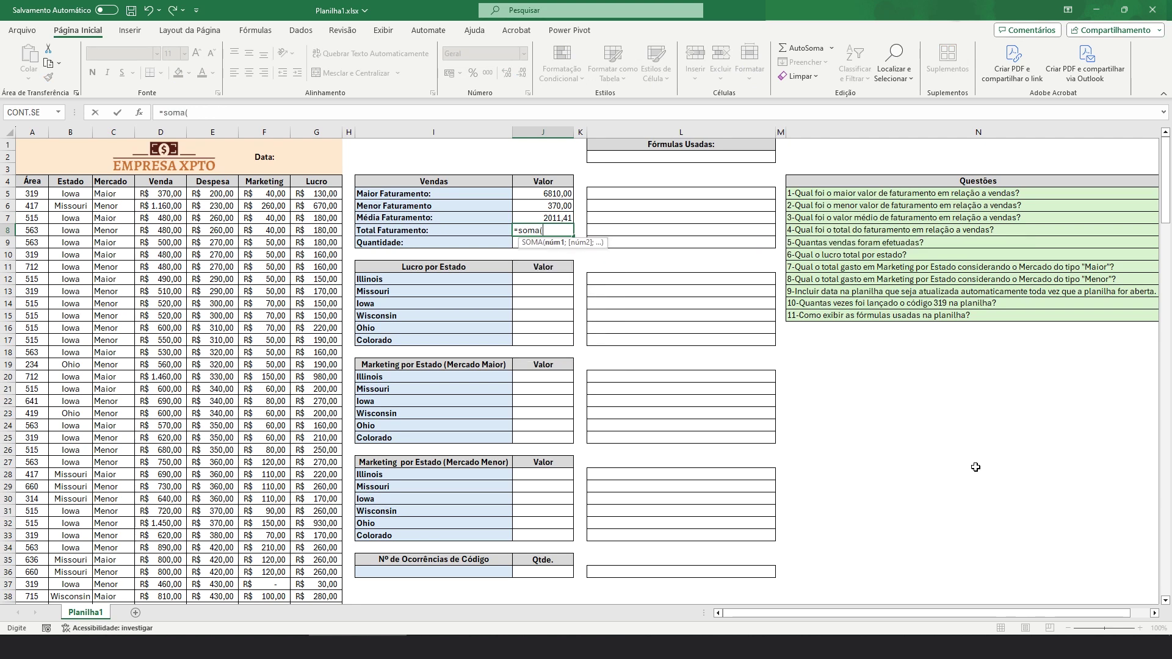
click(160, 193)
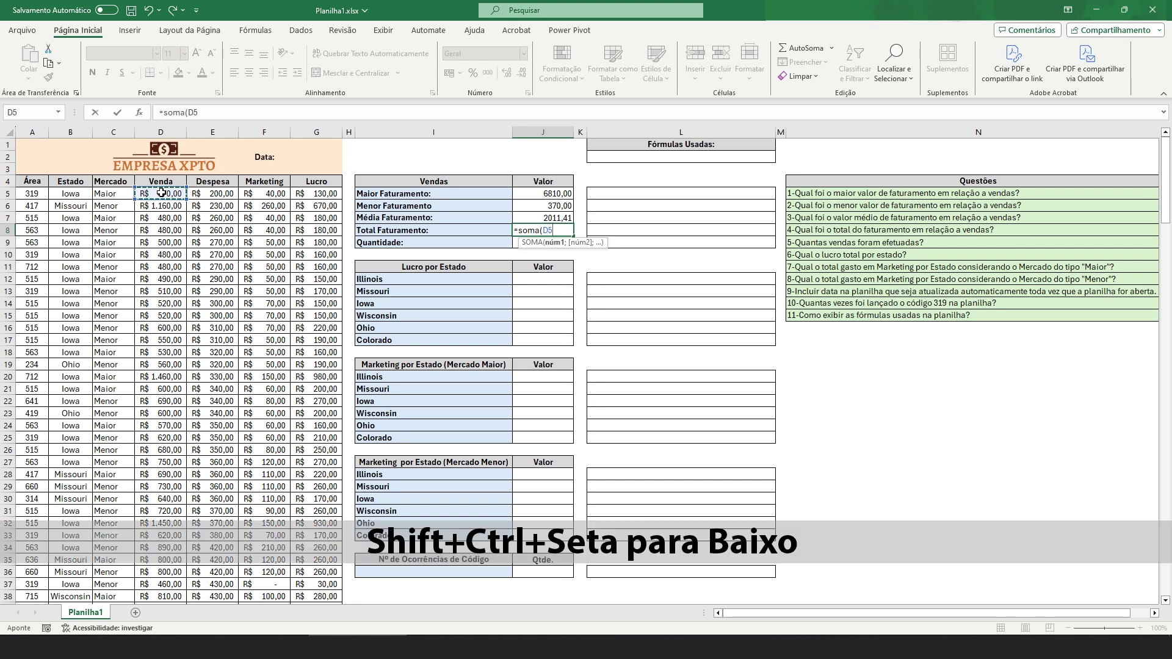
key(shift+ctrl+Down)
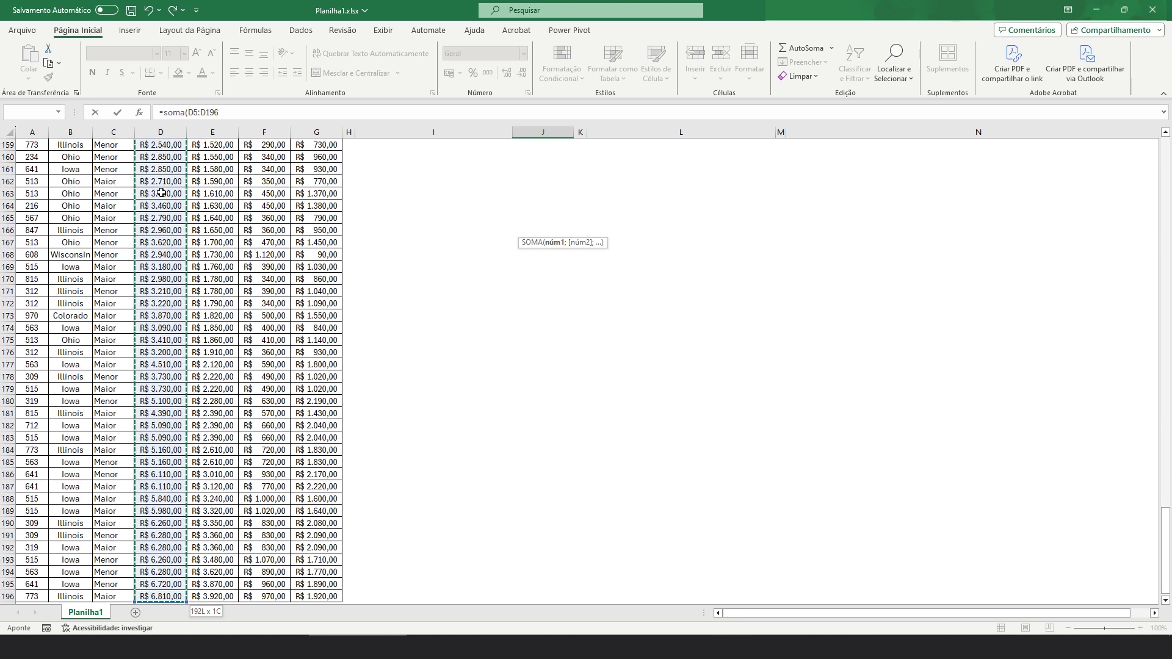
text())
key(Return)
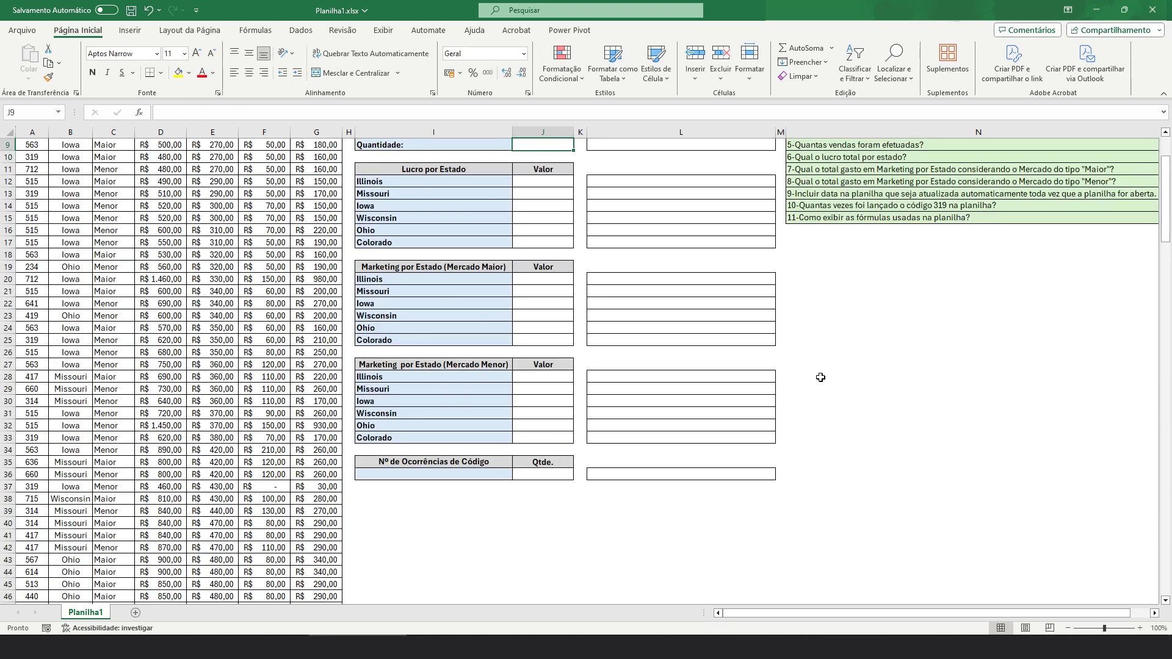
scroll(1046, 378, up, 3)
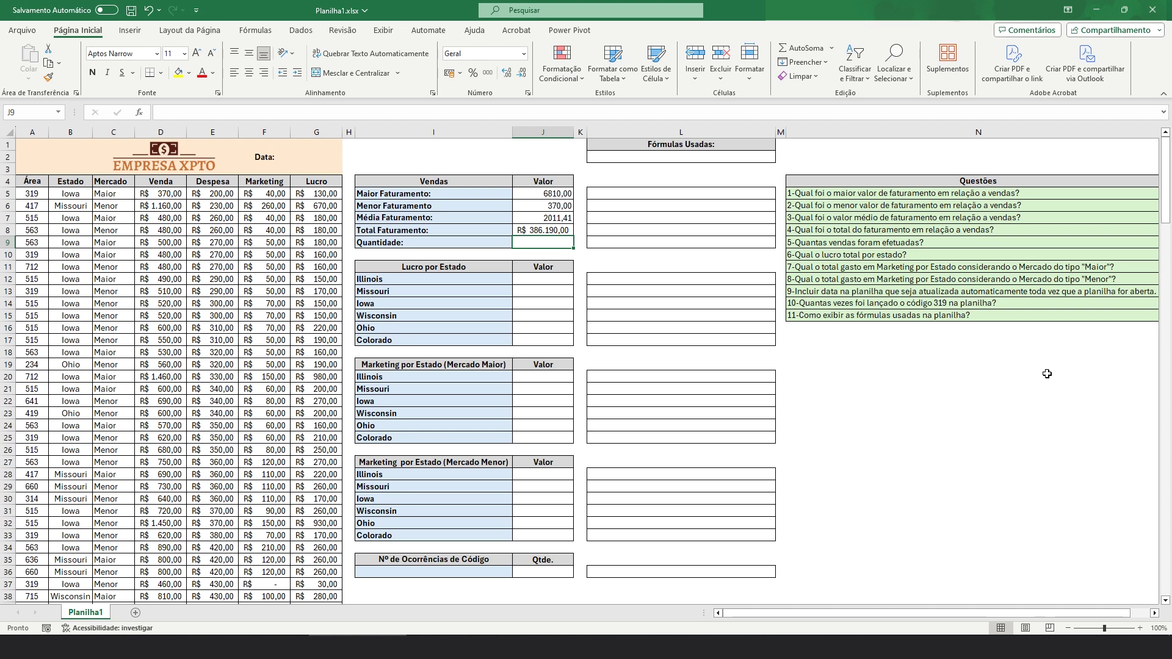
Step: Count the number of sales in cell J9 from the Venda column with the formula =CONT.NÚM(D5:D196)
text(=co)
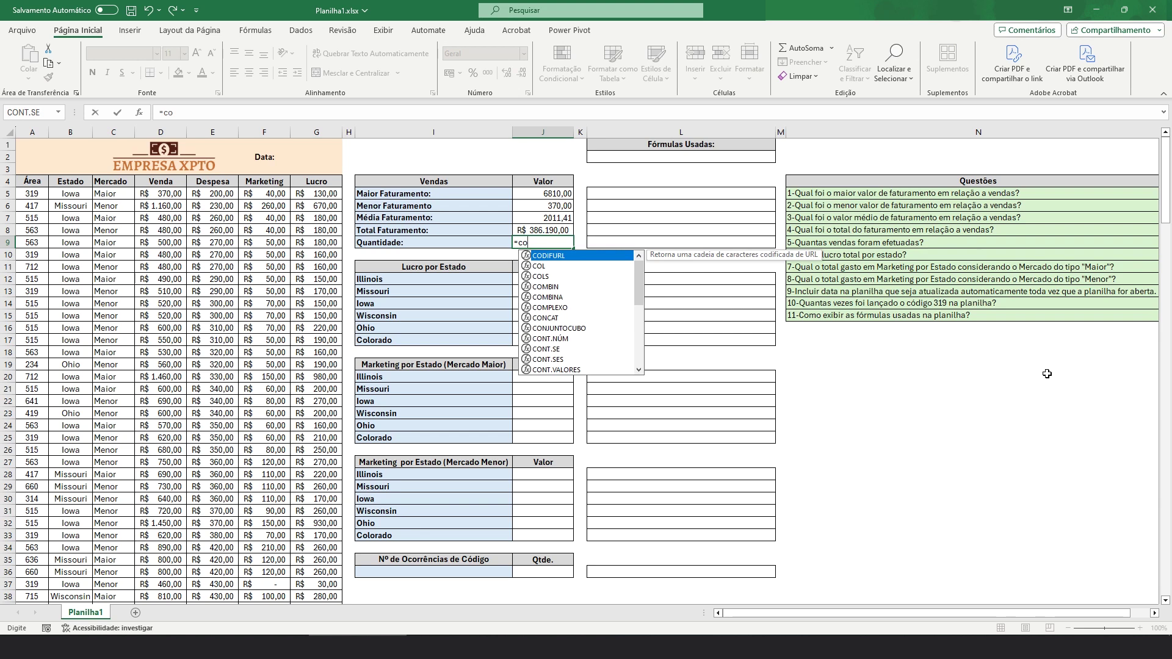
text(nt)
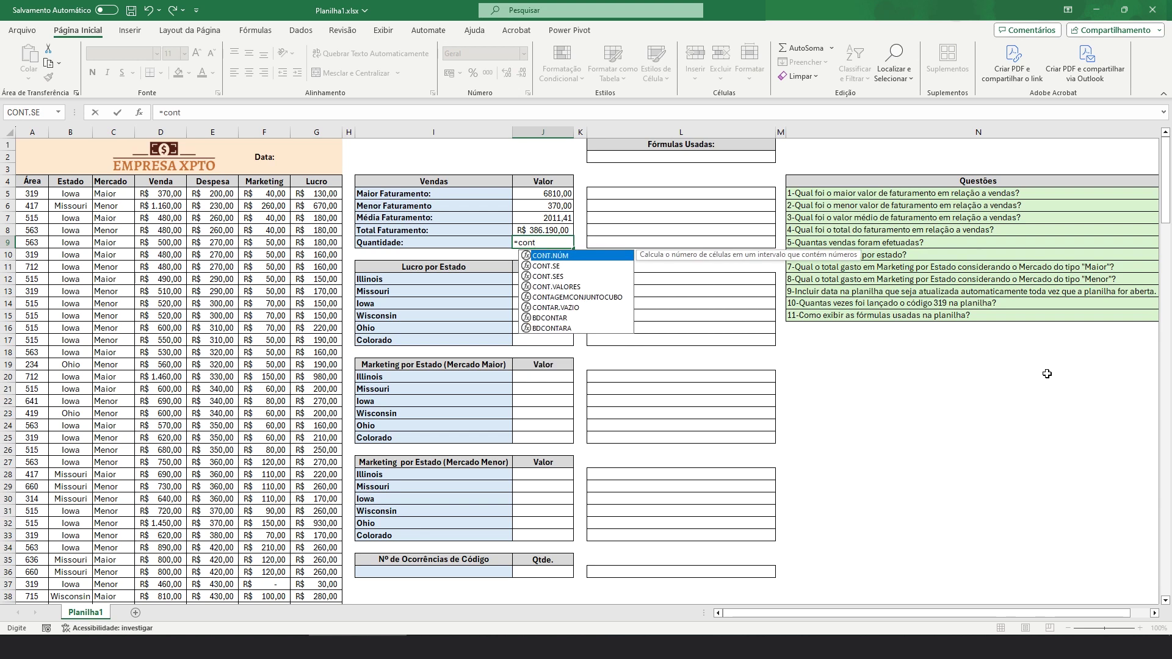
text(.num)
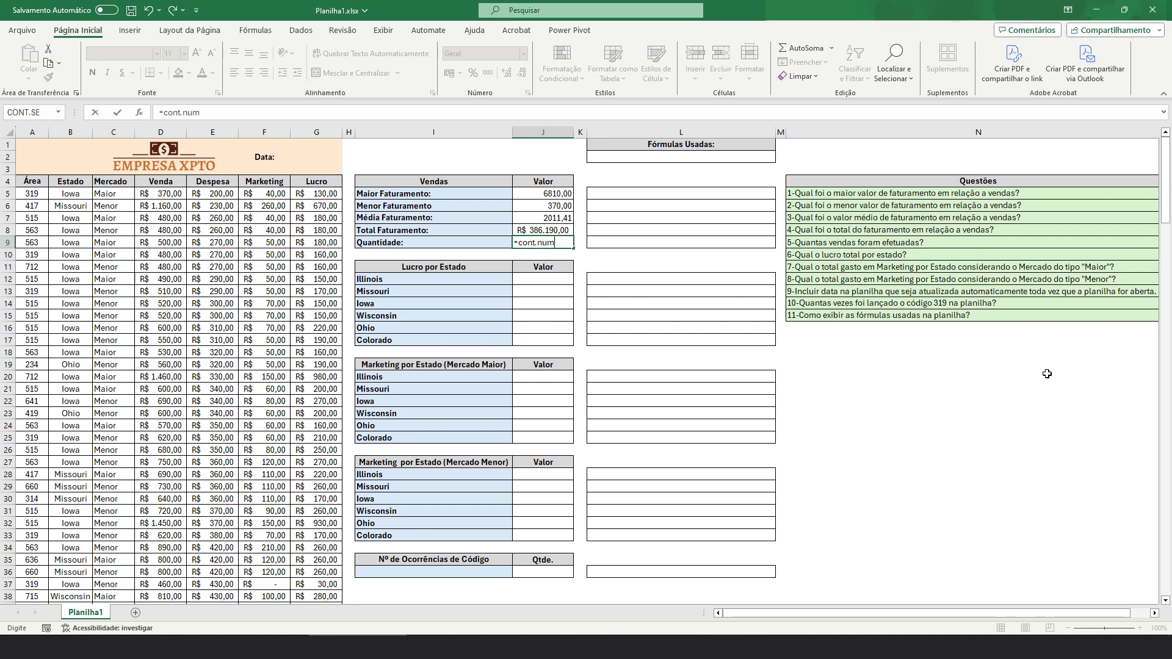
text(()
click(174, 195)
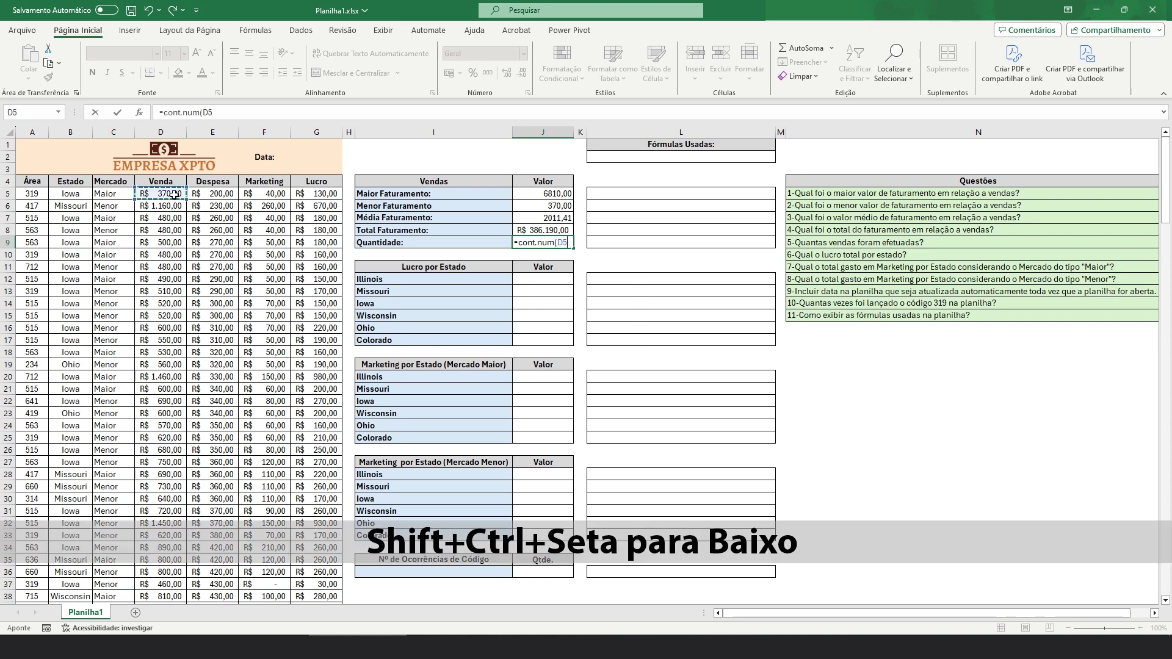
key(ctrl+shift+Down)
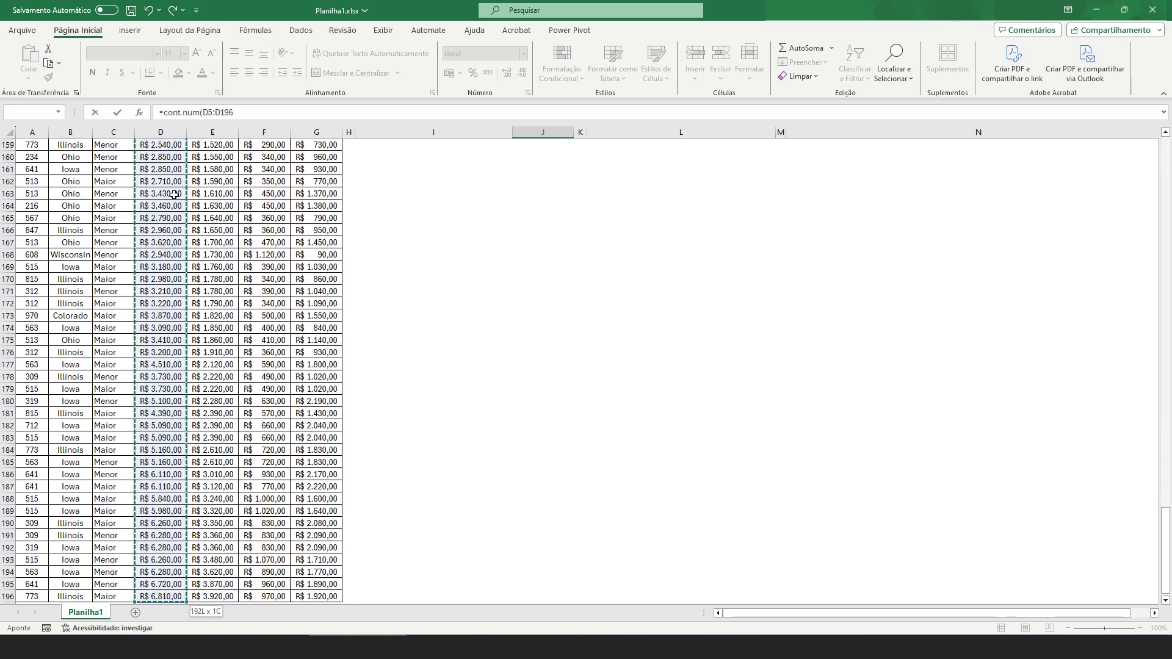
text())
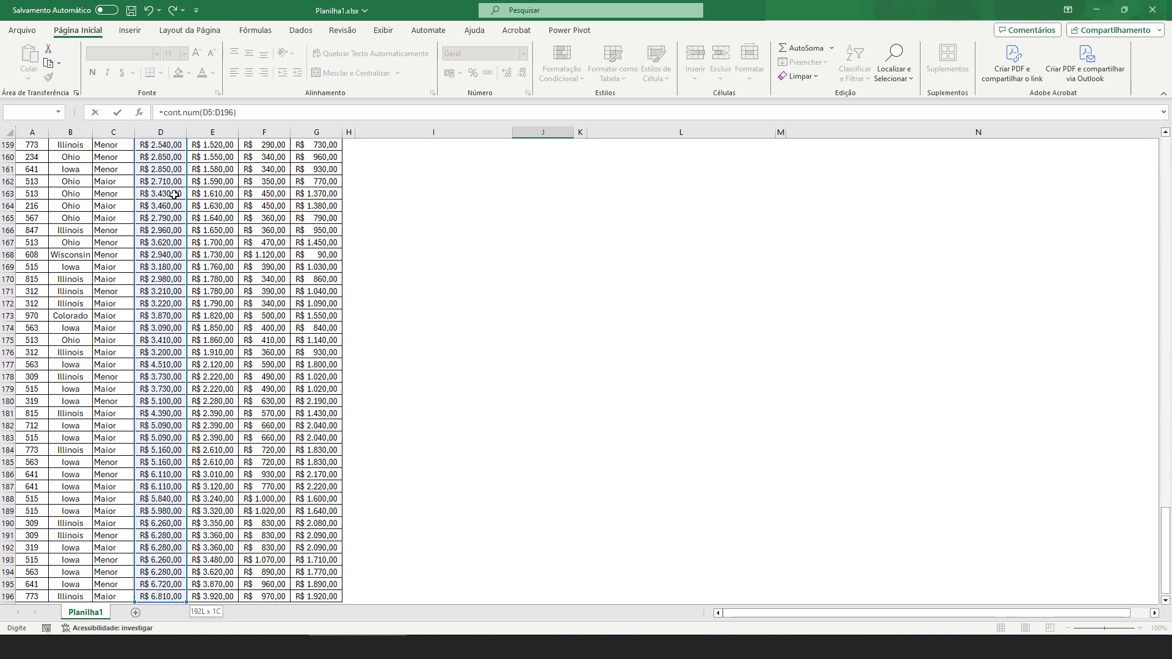
key(Return)
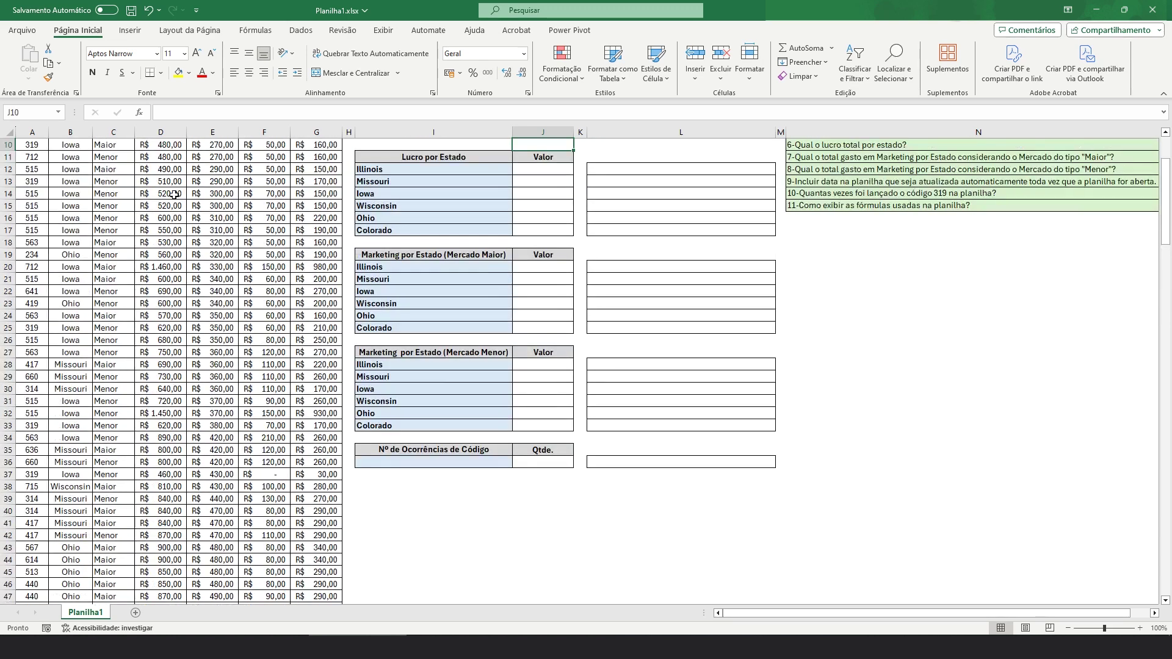
scroll(1015, 270, up, 3)
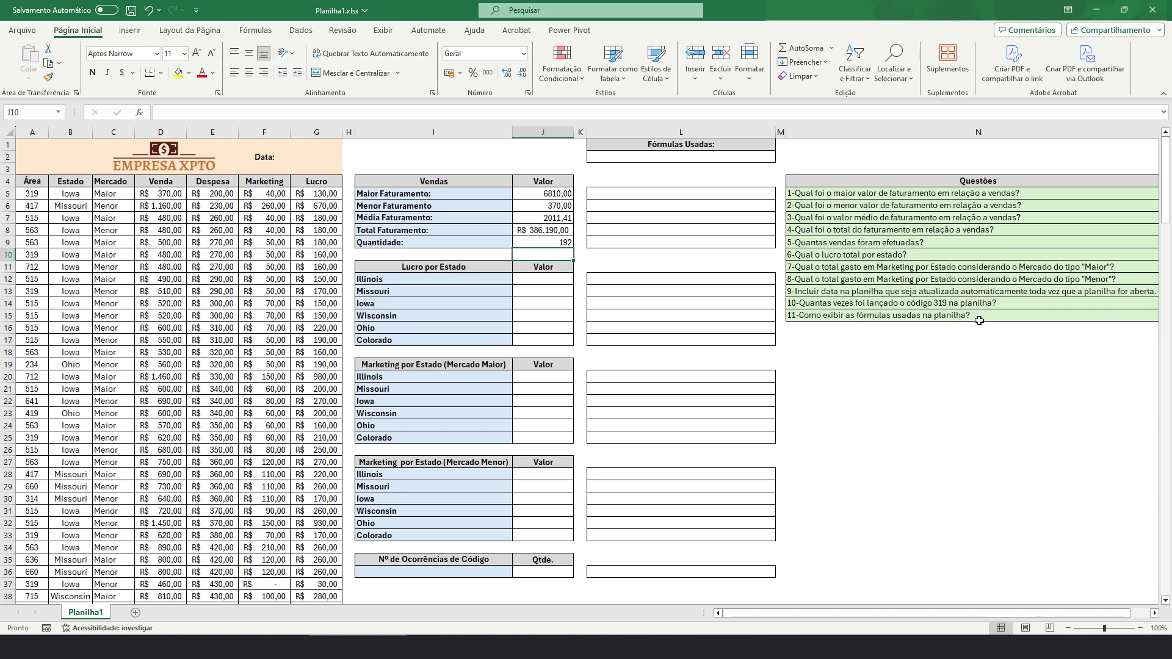
Step: Calculate the total profit for Illinois in cell J12 with the formula =SOMASE(B:B;I12;G:G)
click(538, 279)
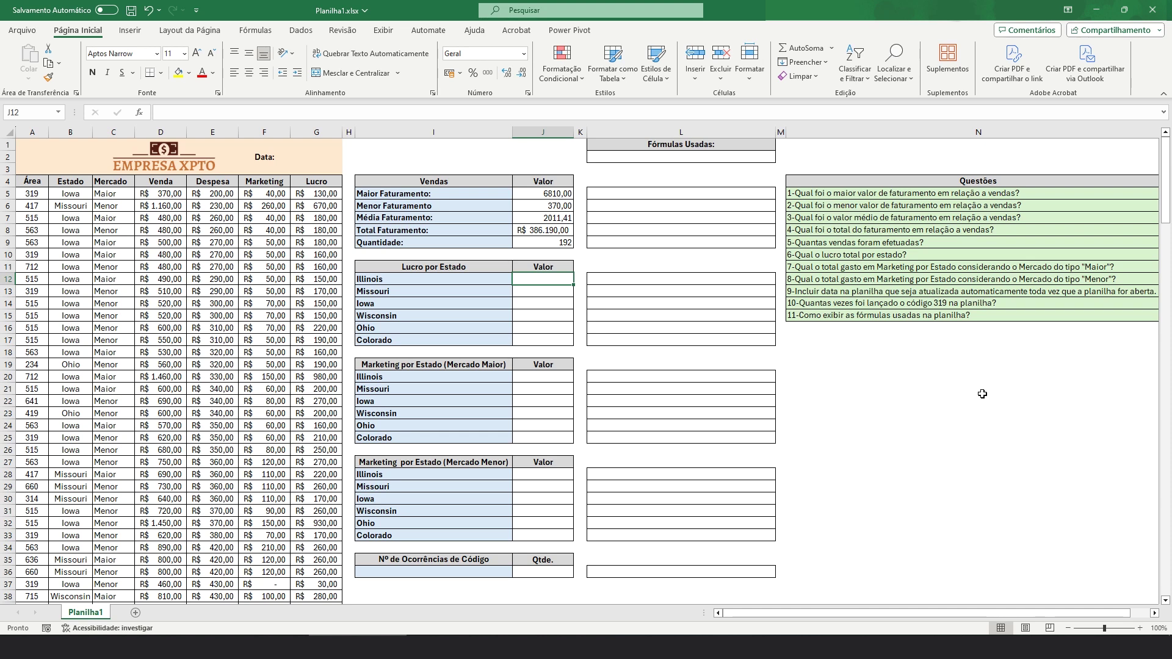
text(=somase)
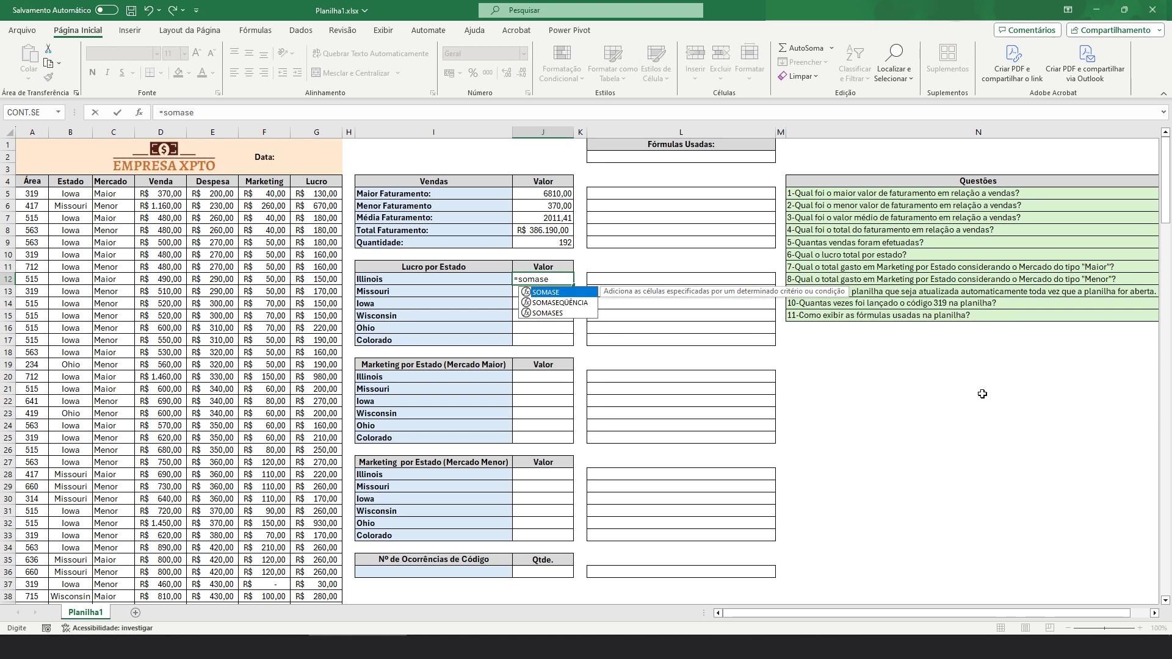
text(()
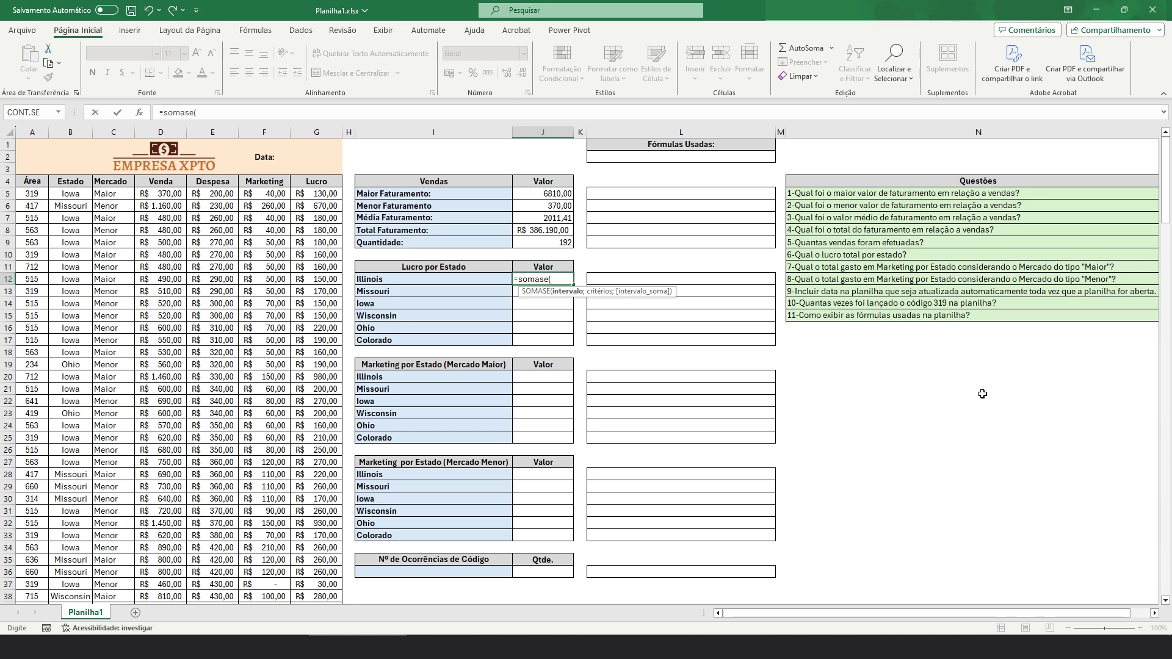
click(70, 131)
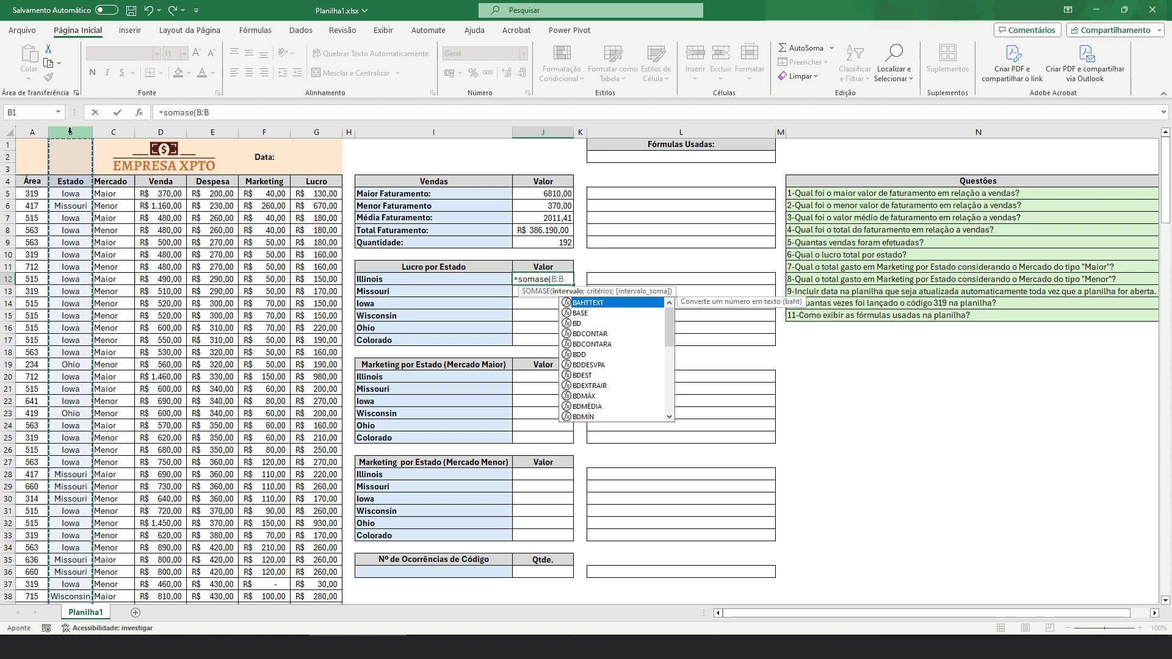
text(;)
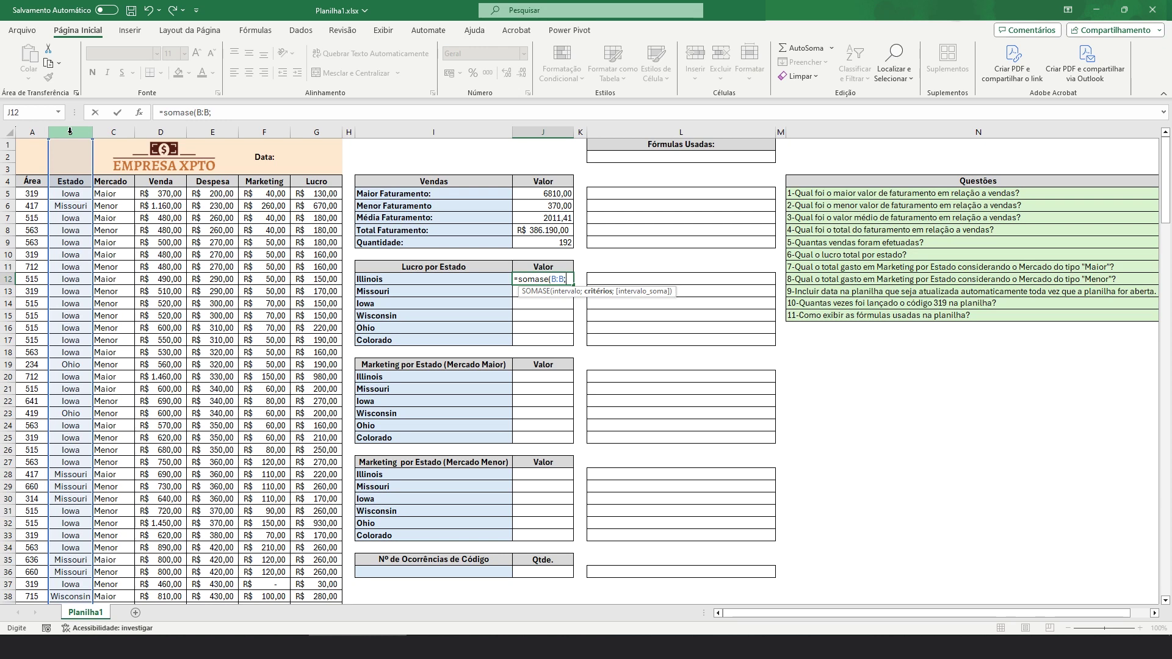
click(396, 280)
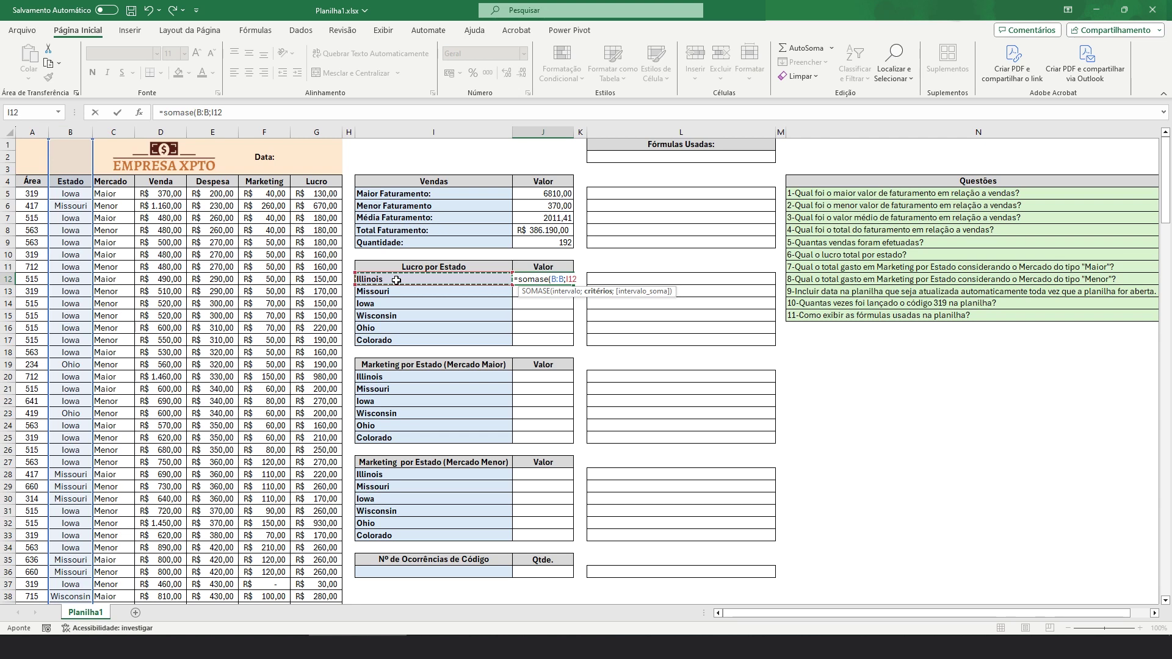
text(;)
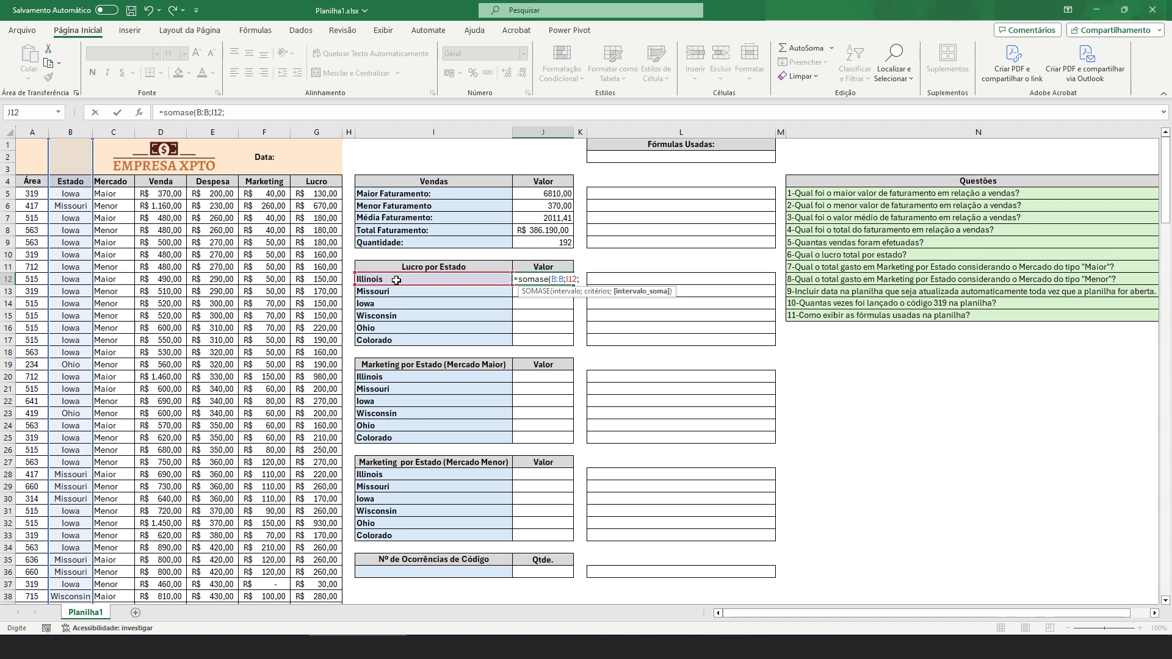
click(325, 131)
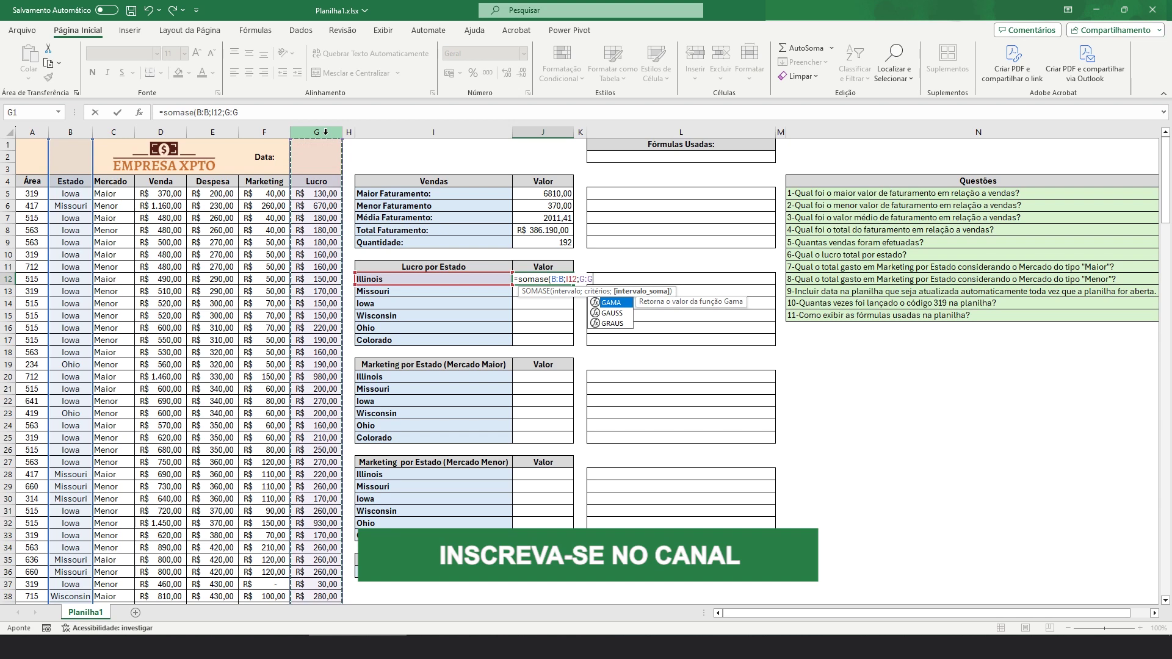
text())
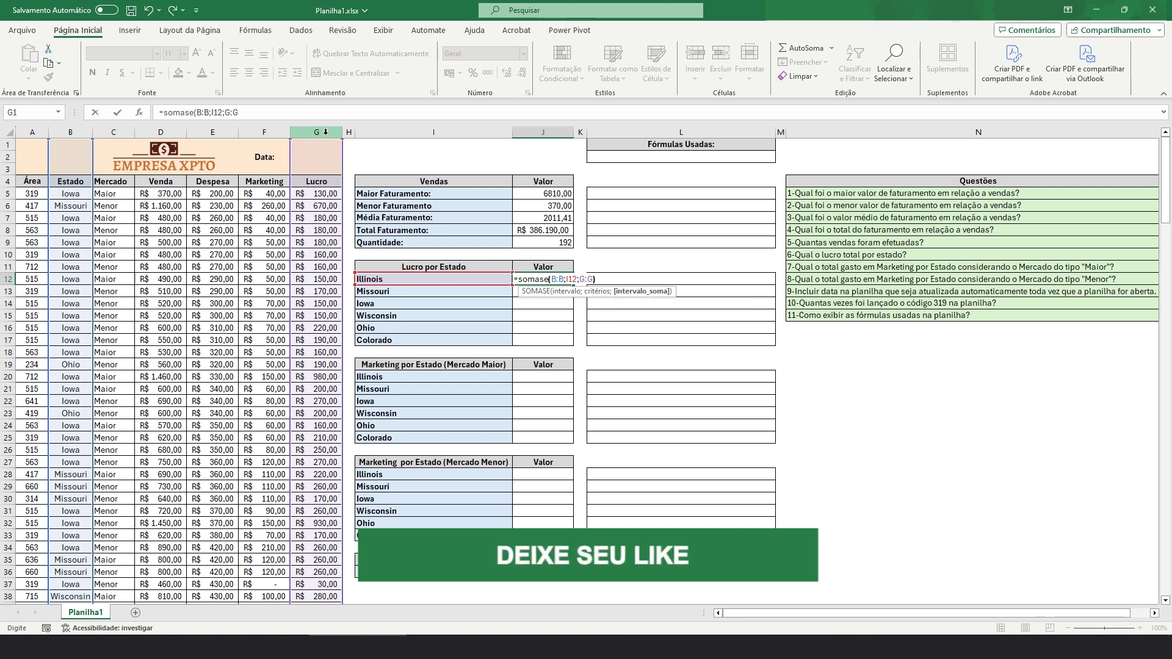
text())
key(Return)
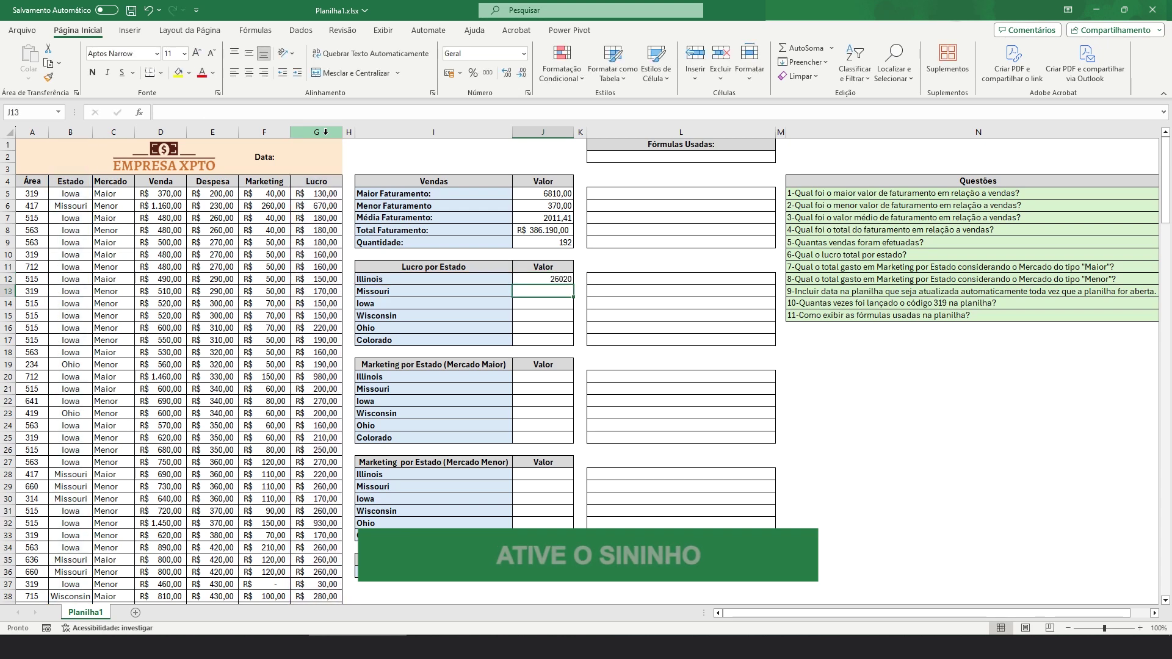
Step: Fill the Illinois profit formula from J12 down to J17 for the remaining states
click(544, 283)
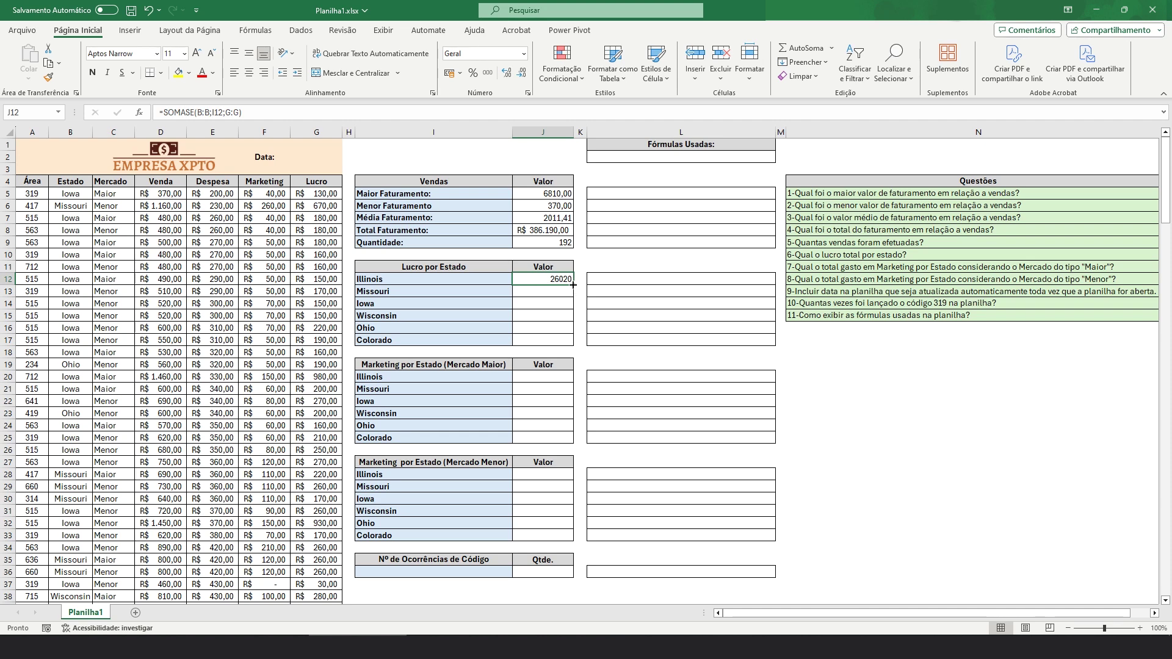
drag(573, 284, 573, 343)
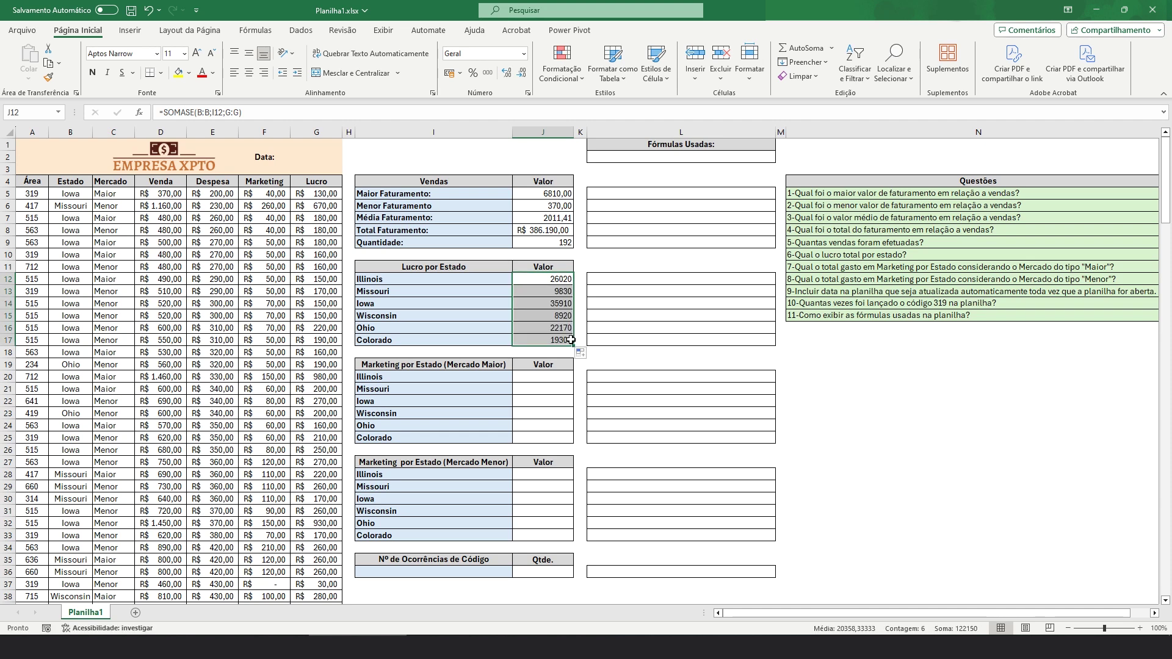
click(819, 390)
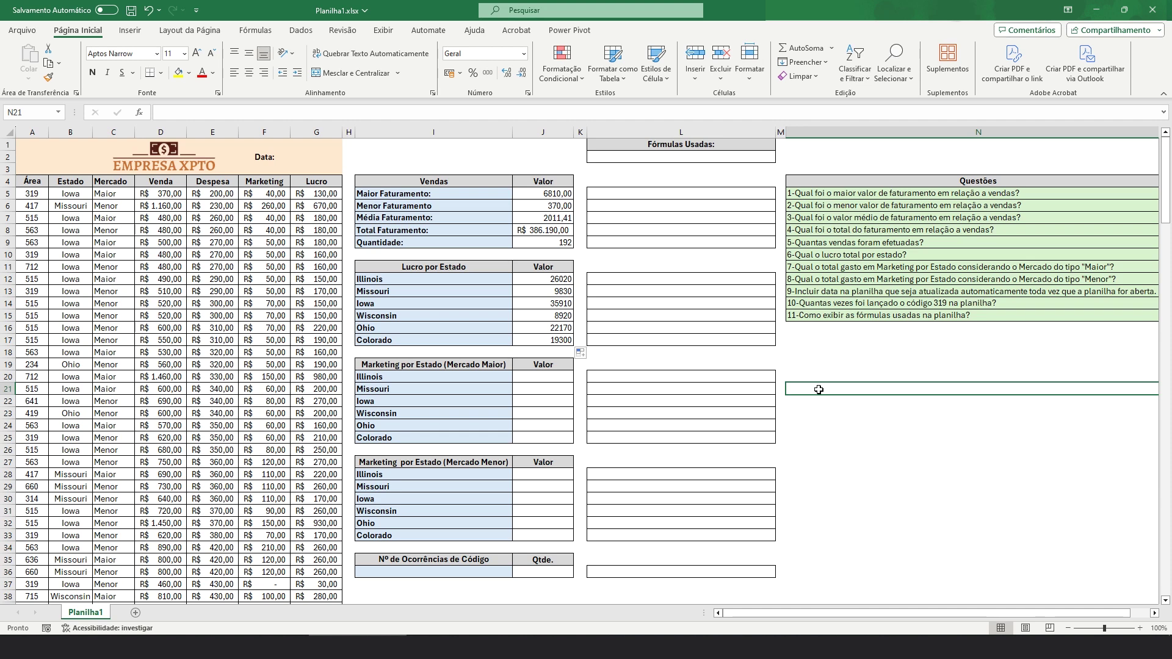
Step: Calculate Illinois marketing spending in the Maior market in cell J20 with the formula =SOMASES(F:F;B:B;I20;C:C;"Maior")
click(542, 377)
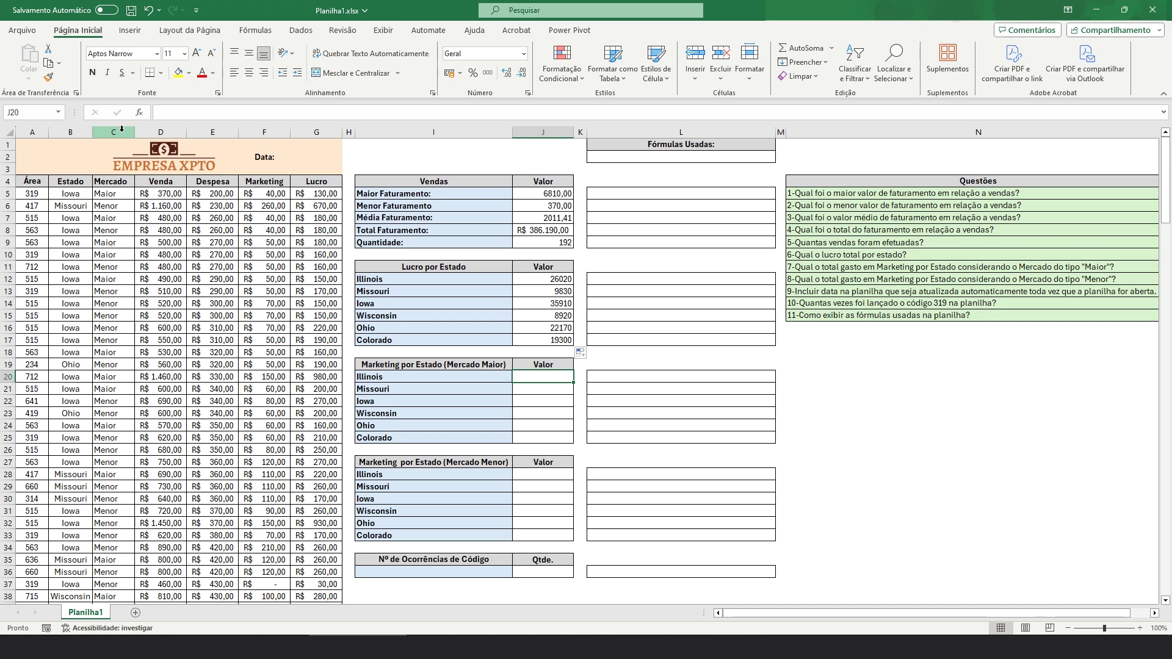
text(=s)
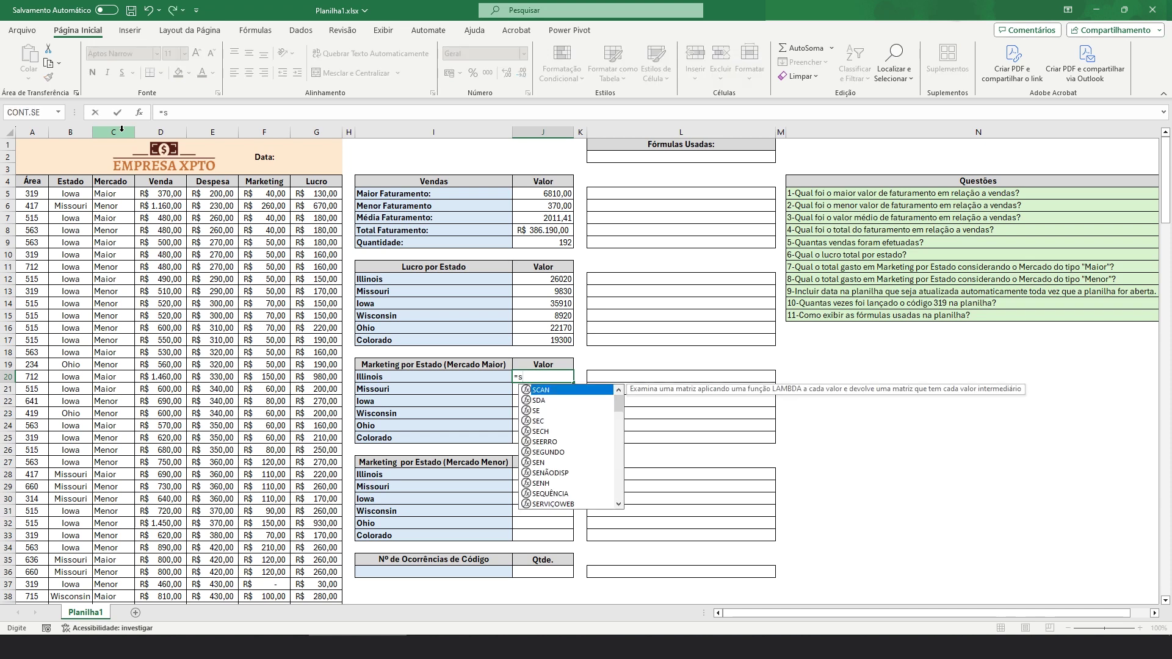
text(omases)
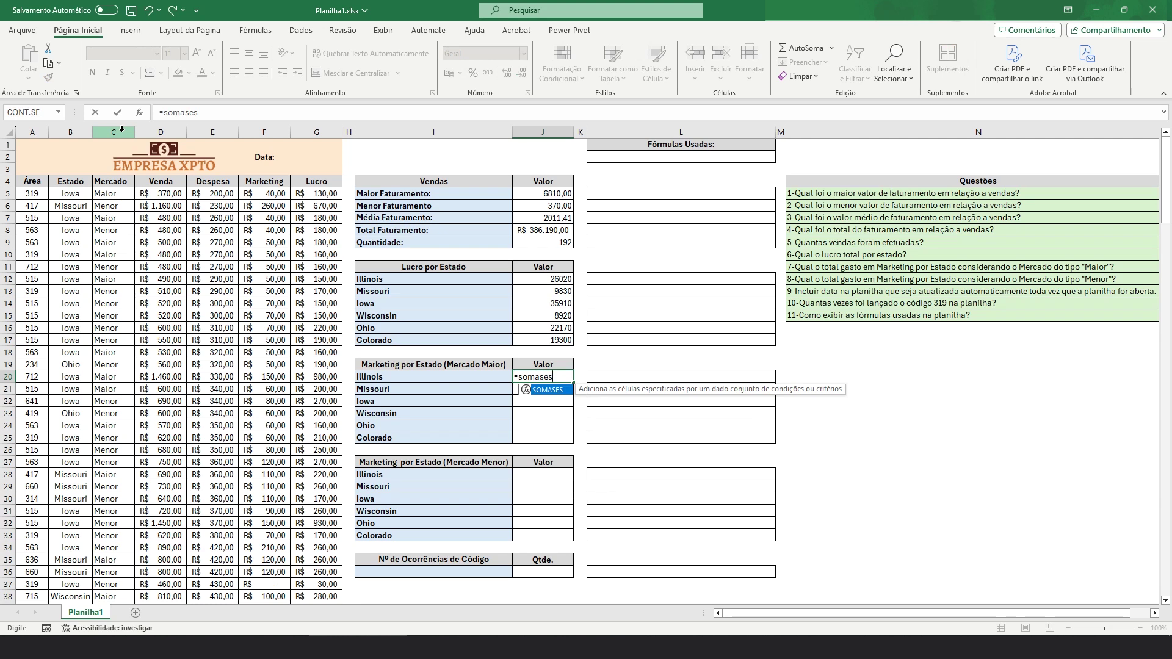
text(()
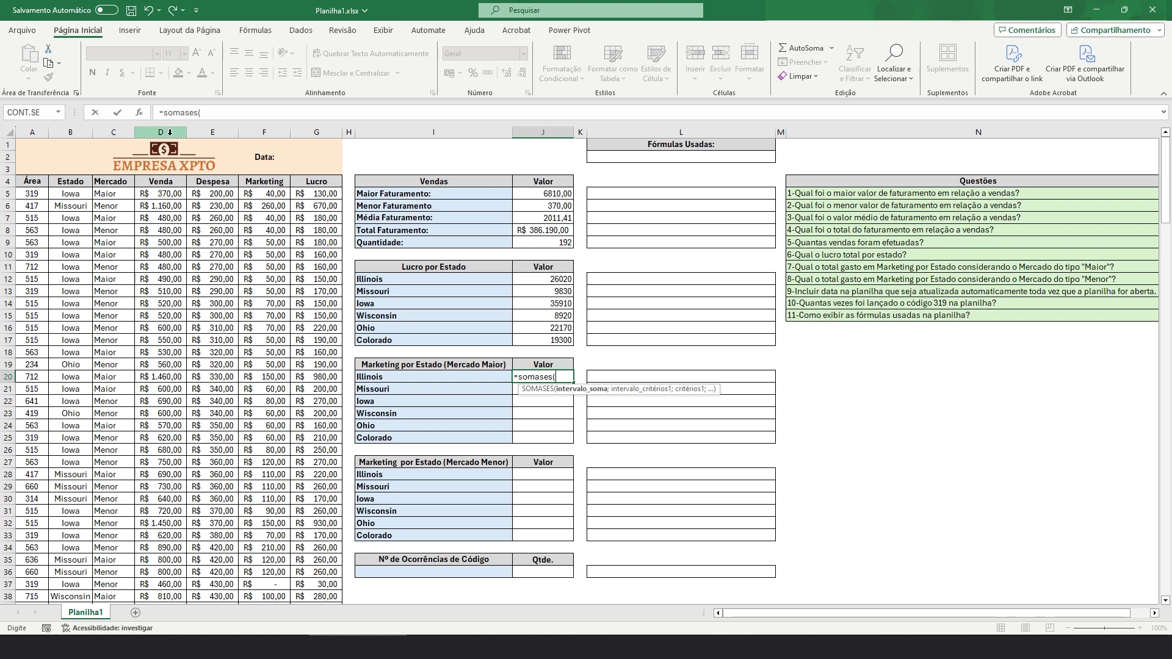
click(266, 132)
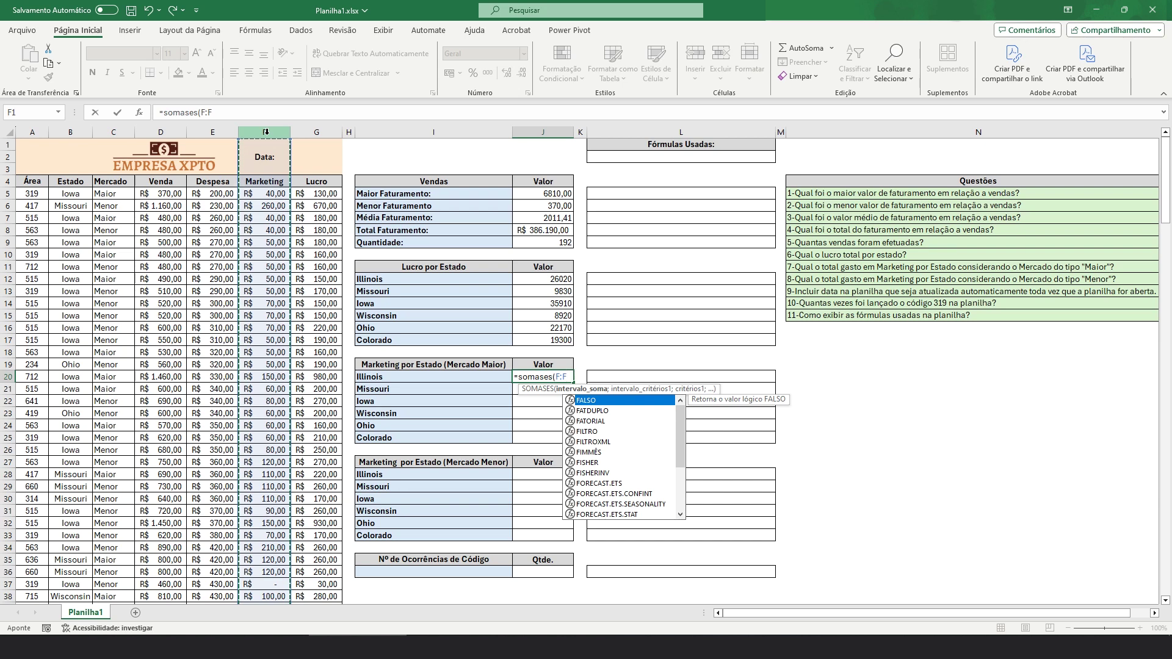
text(;)
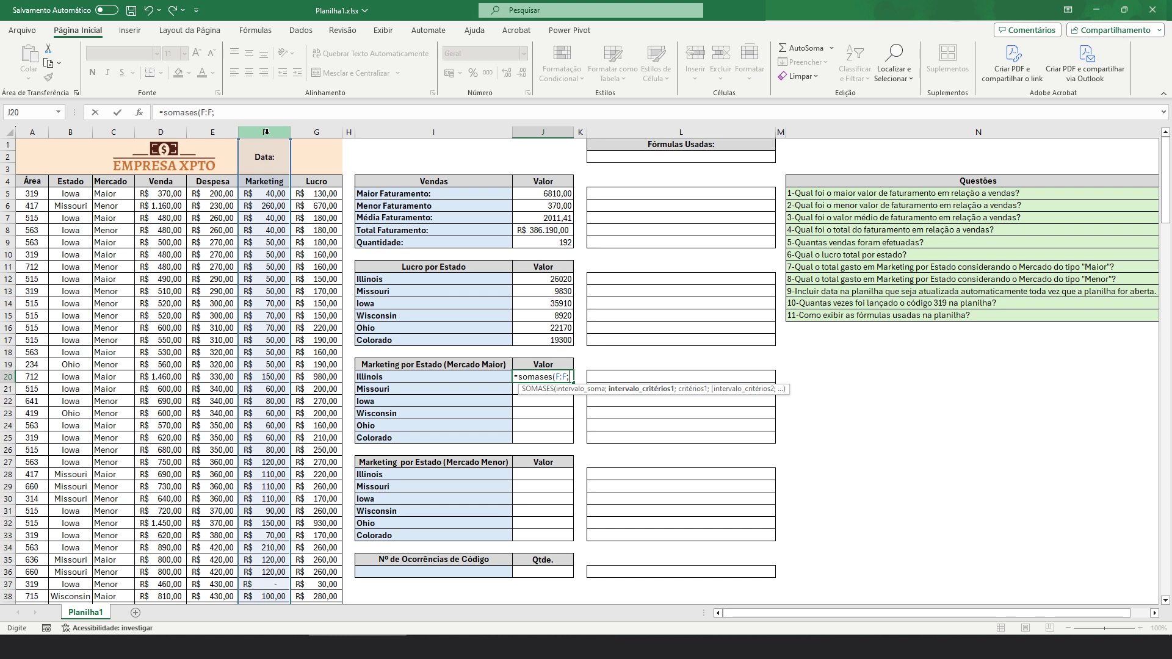
click(76, 130)
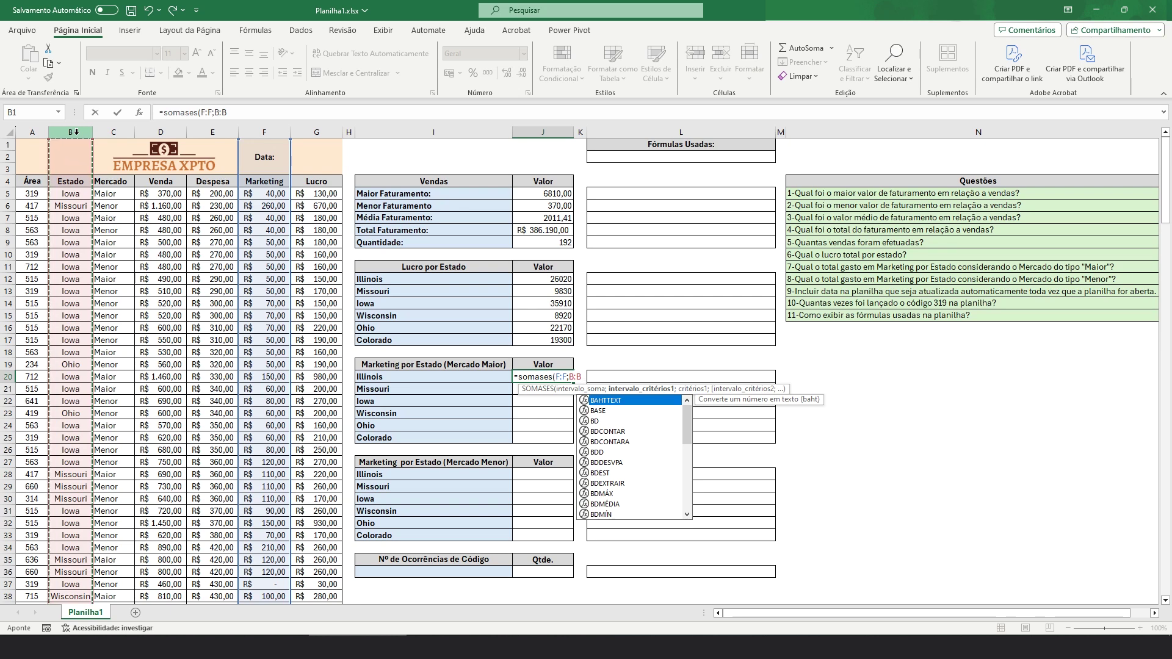
text(;)
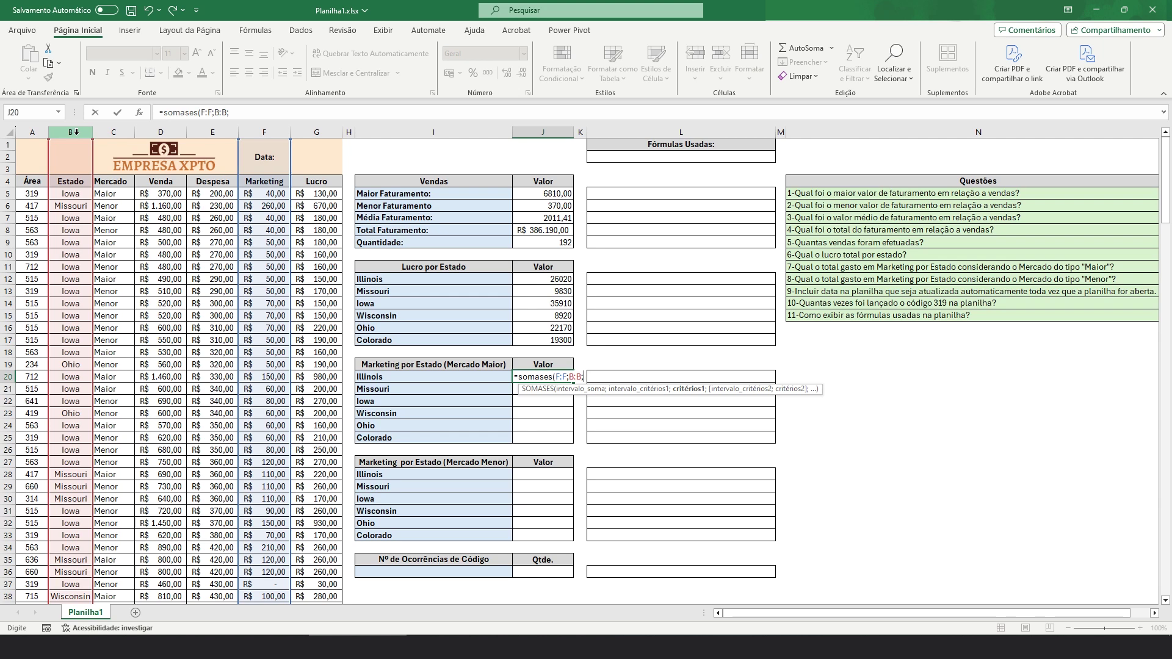
click(390, 377)
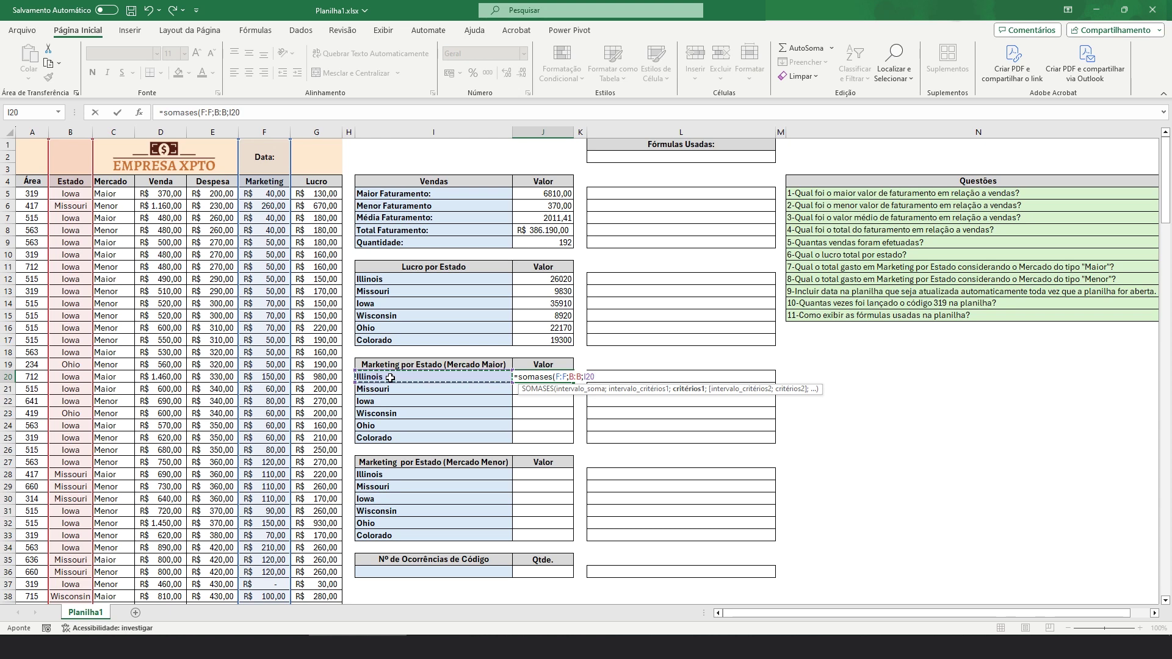
text(;)
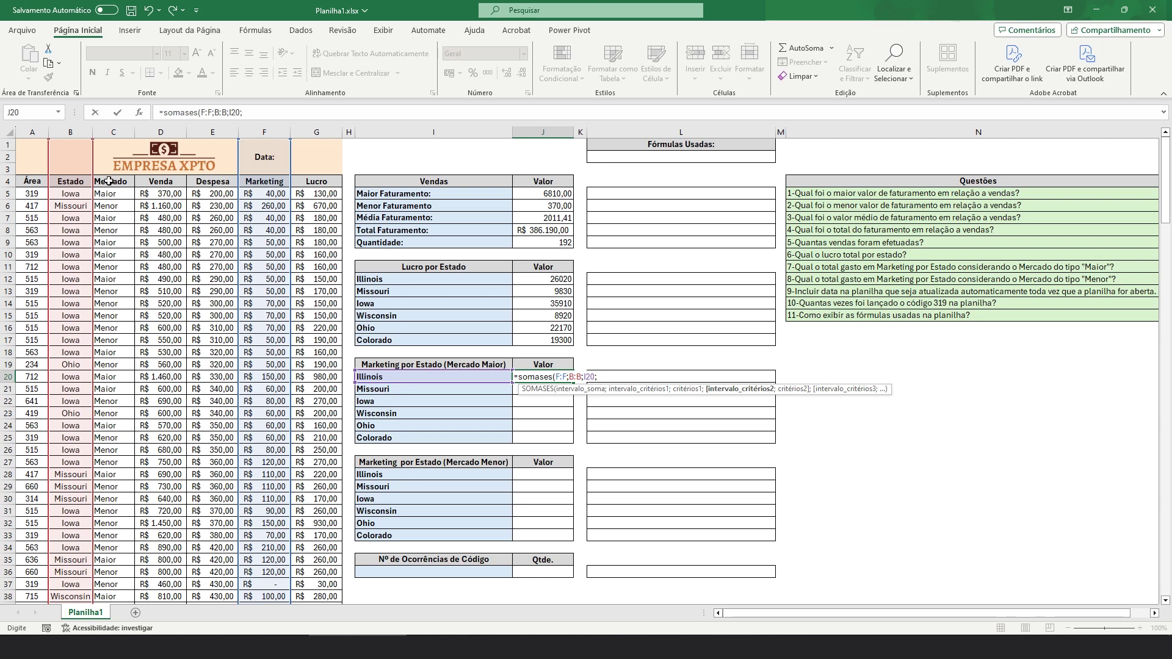
click(124, 132)
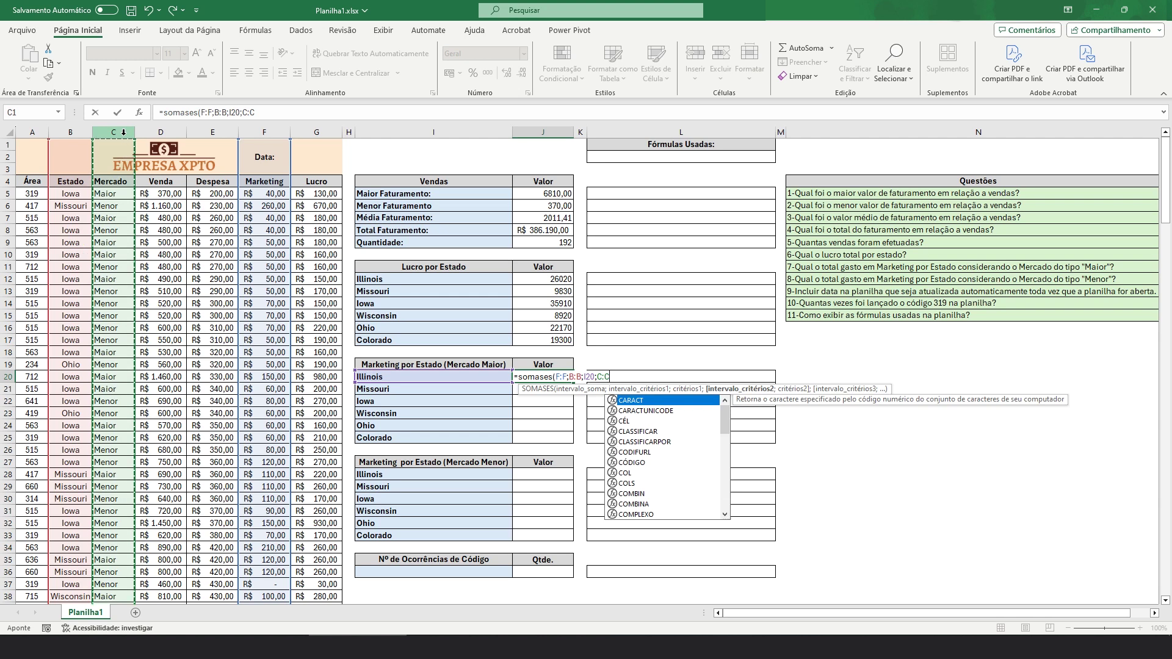
text(;)
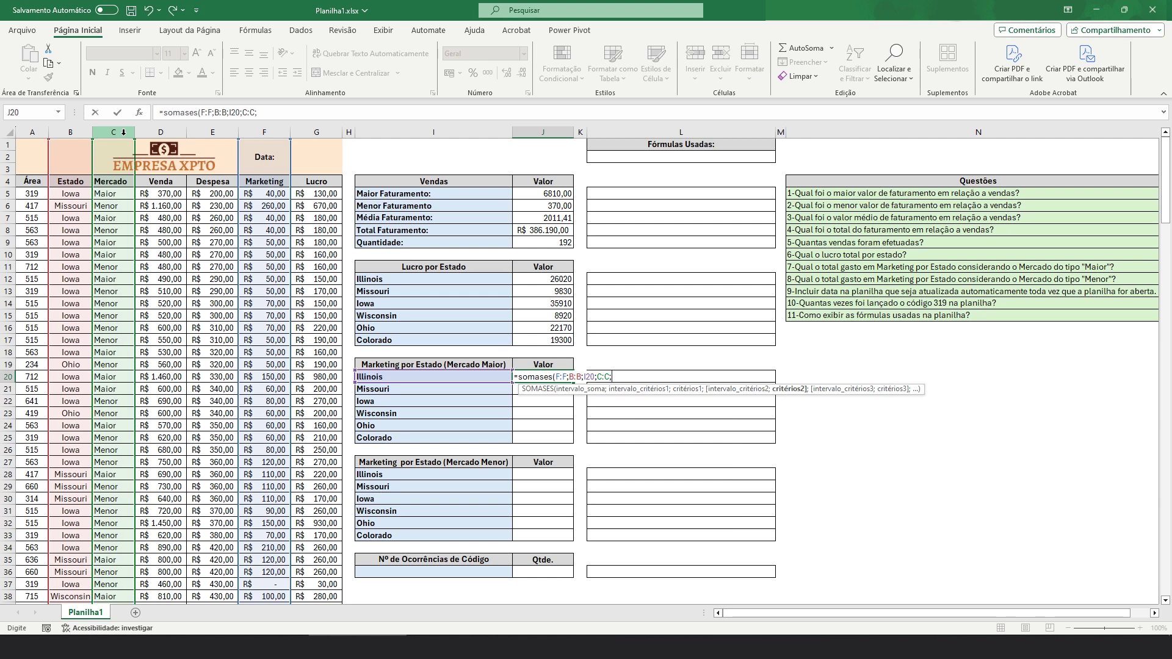
text(Maior"))
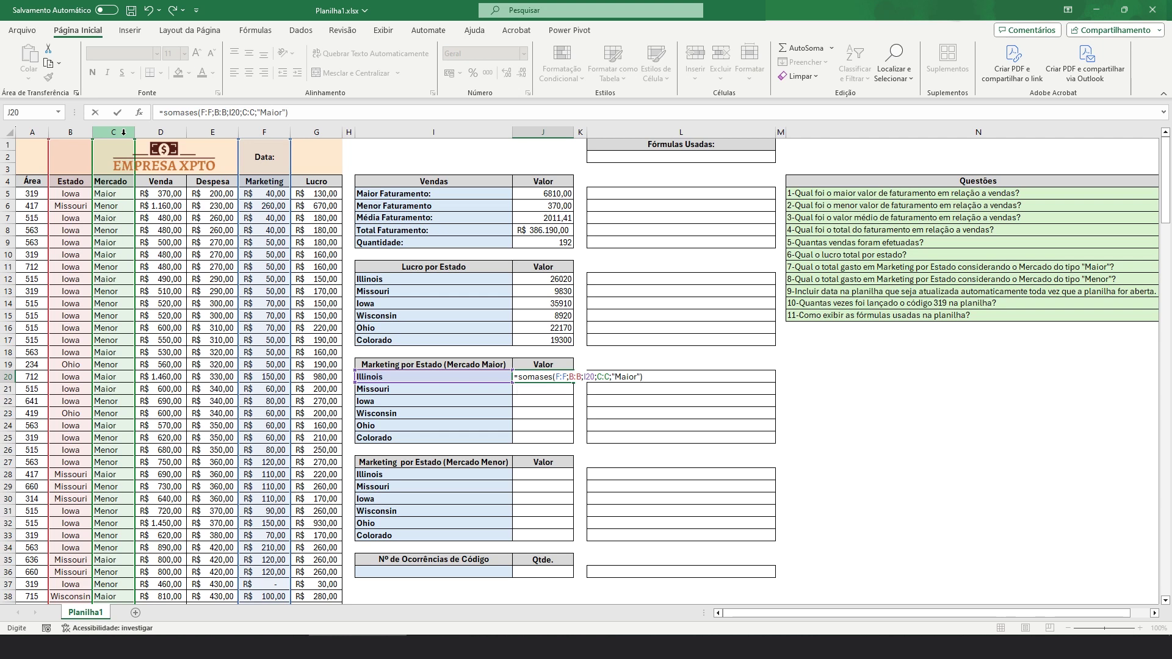
key(Return)
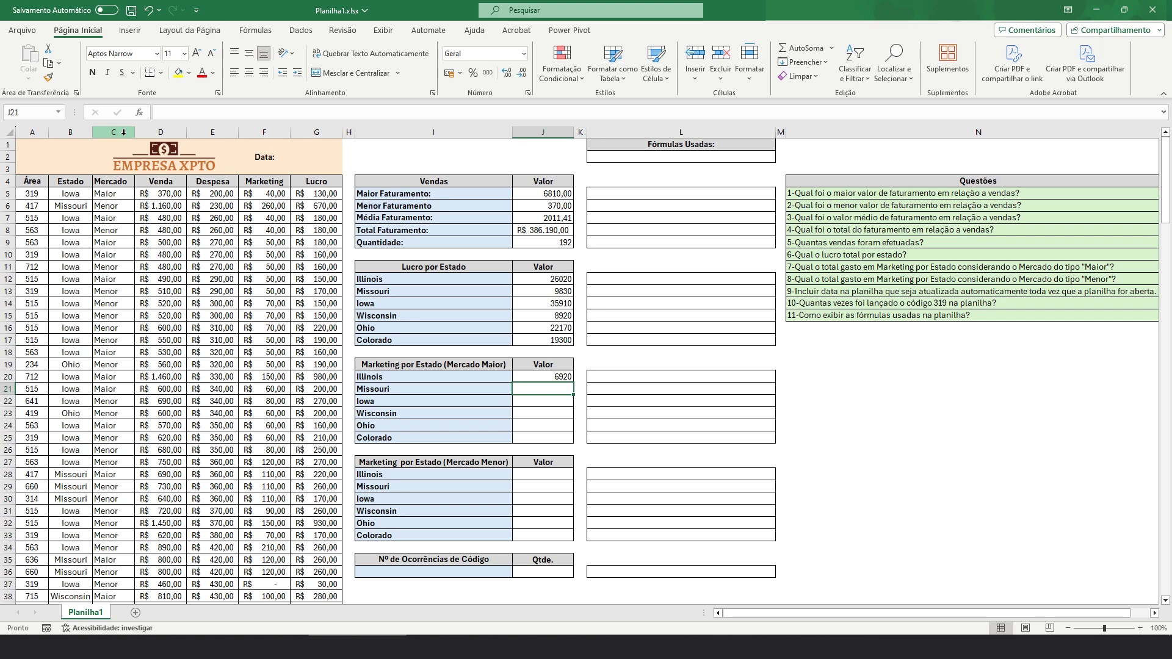
Step: Fill the Illinois Maior-market marketing formula from J20 down to J25 for the remaining states
click(560, 375)
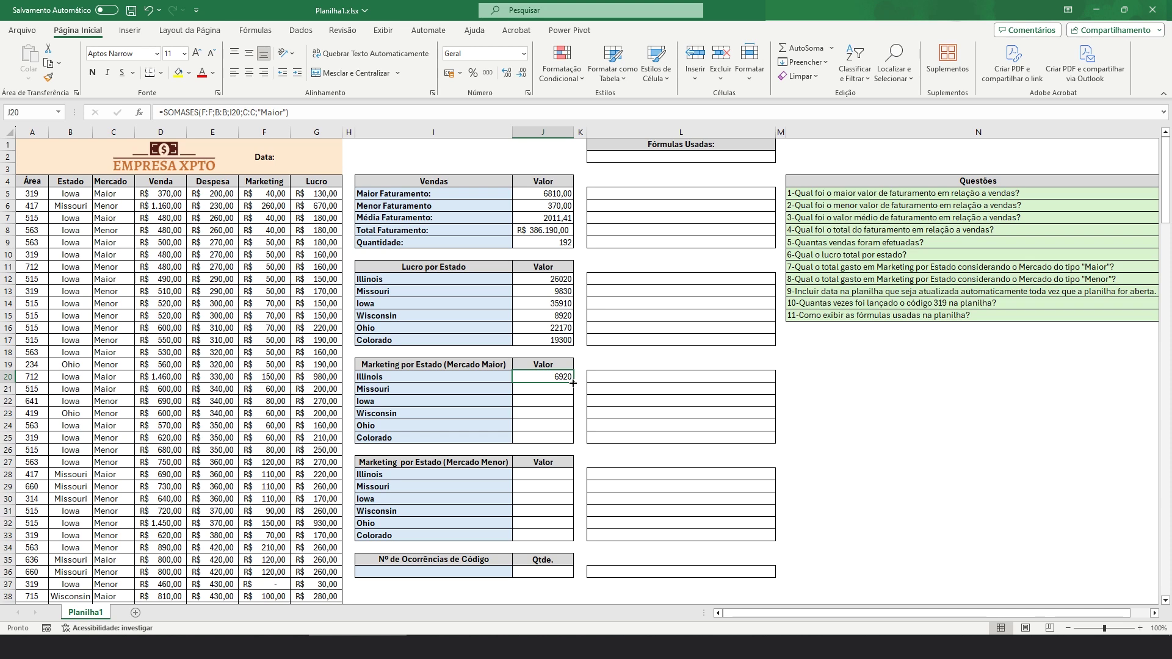
drag(574, 382, 578, 440)
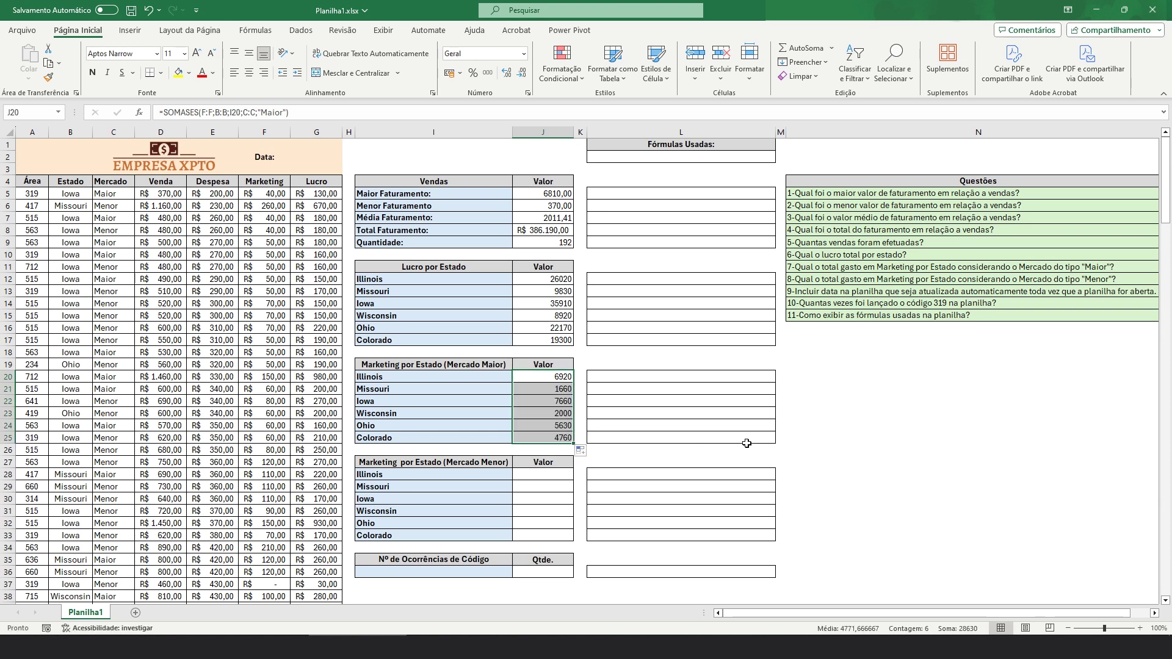
click(825, 435)
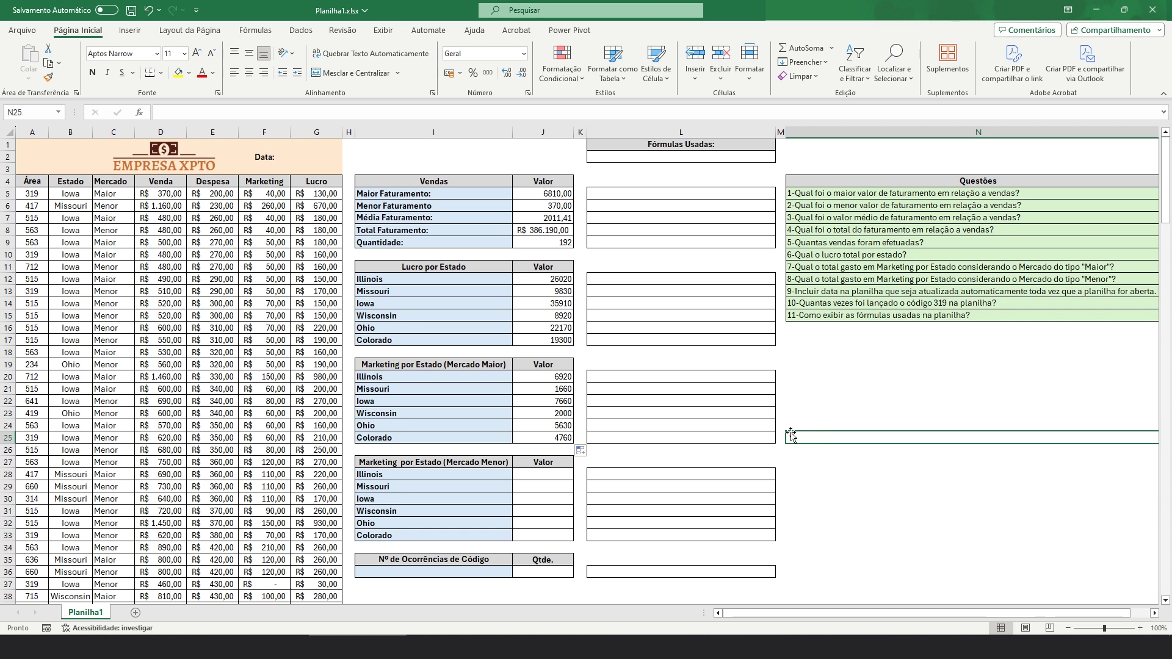
Step: Calculate Illinois marketing spending in the Menor market in cell J28 with the formula =SOMASES(F:F;B:B;I28;C:C;"Menor")
click(543, 477)
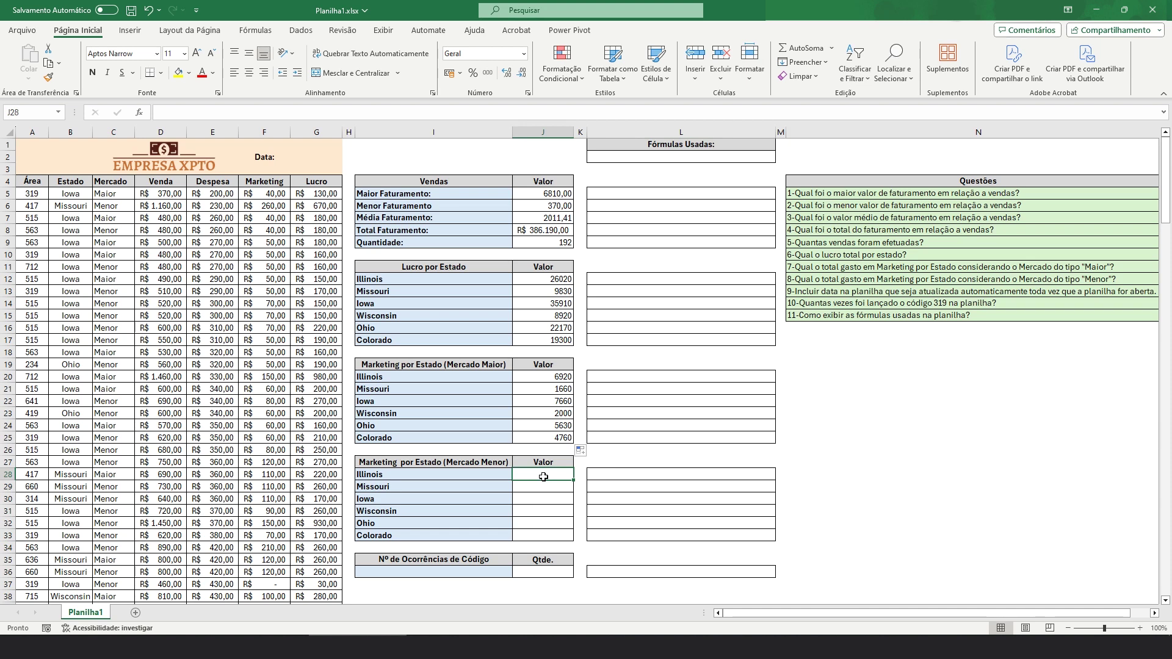
text(=so)
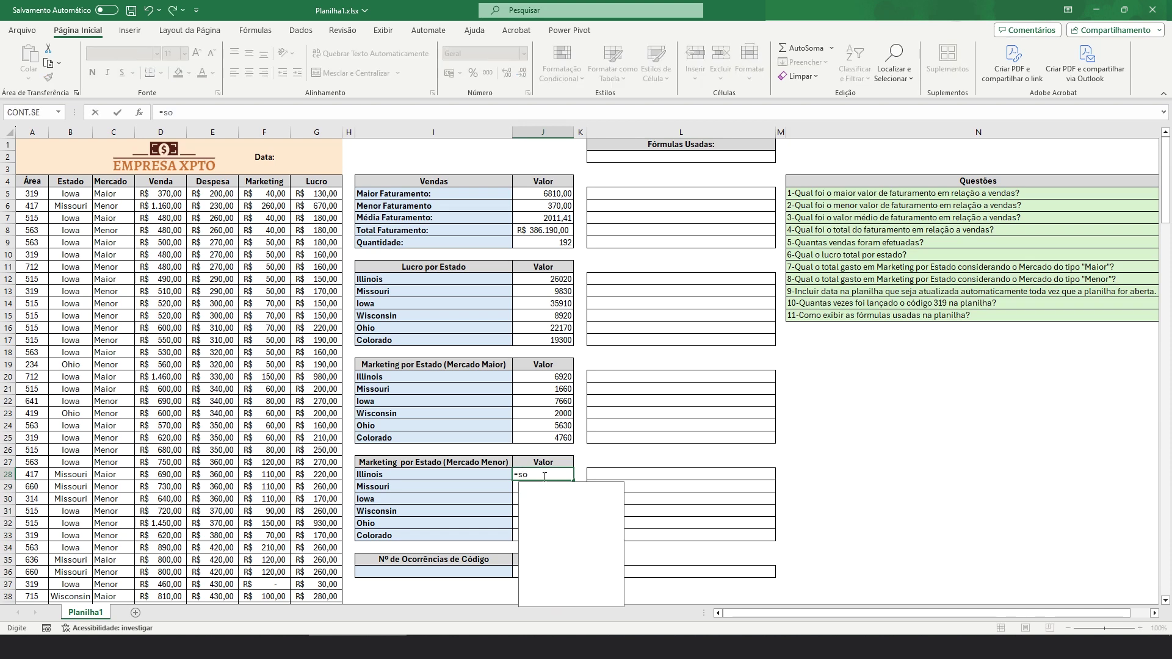
text(mases)
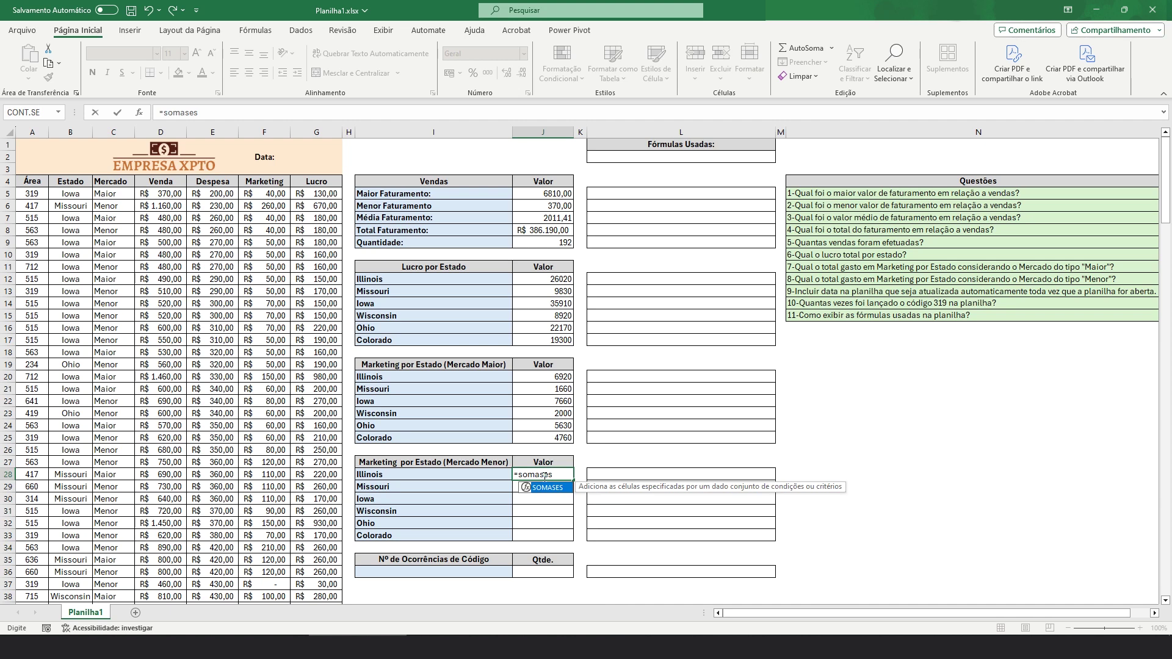
text(()
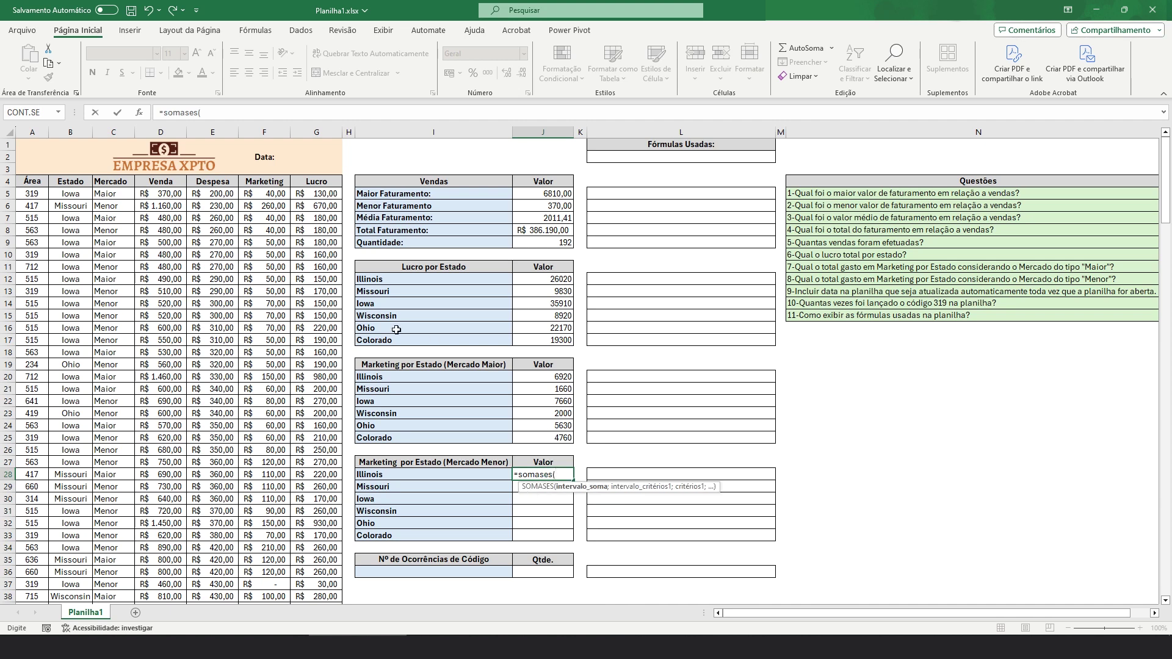
click(267, 129)
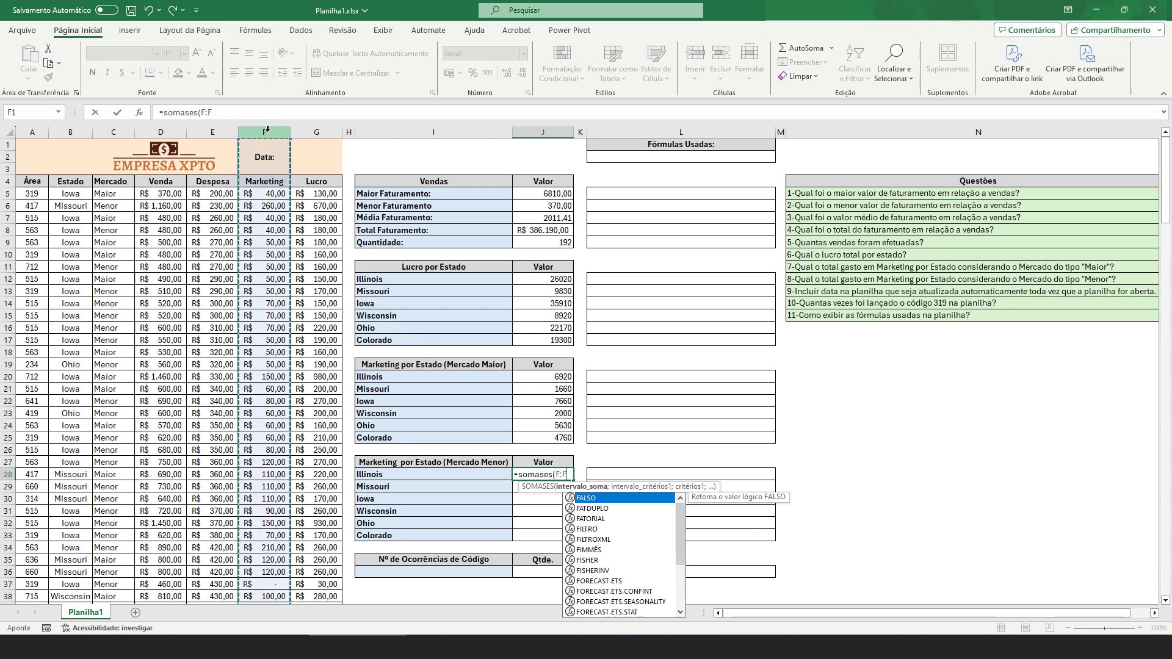
text(;)
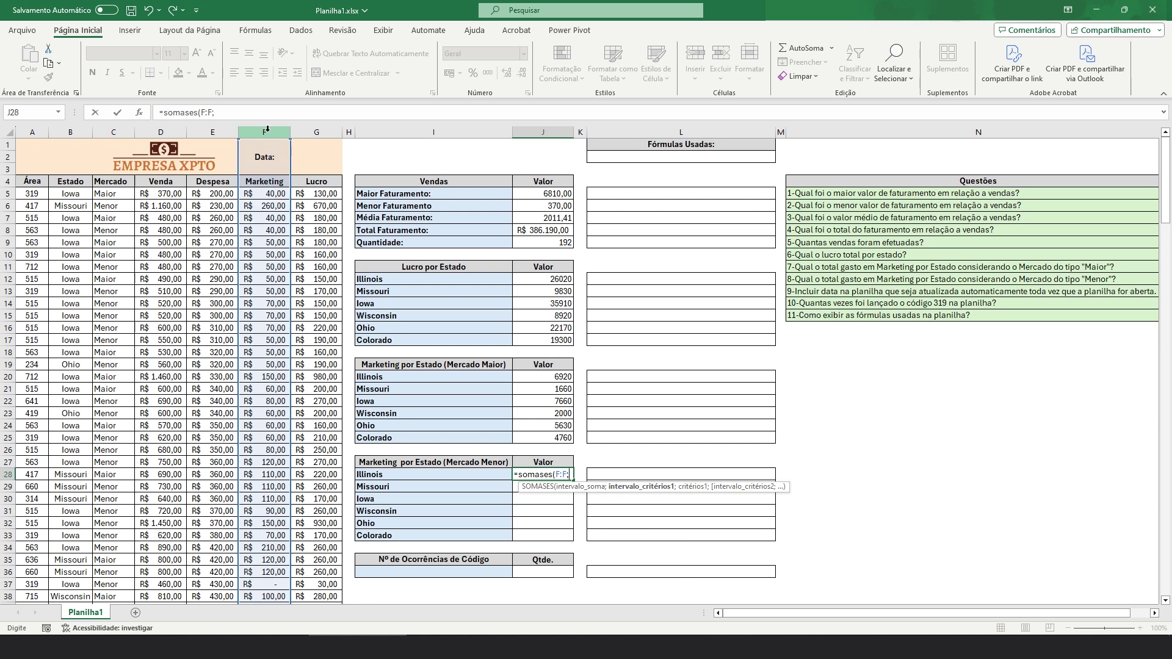
click(69, 129)
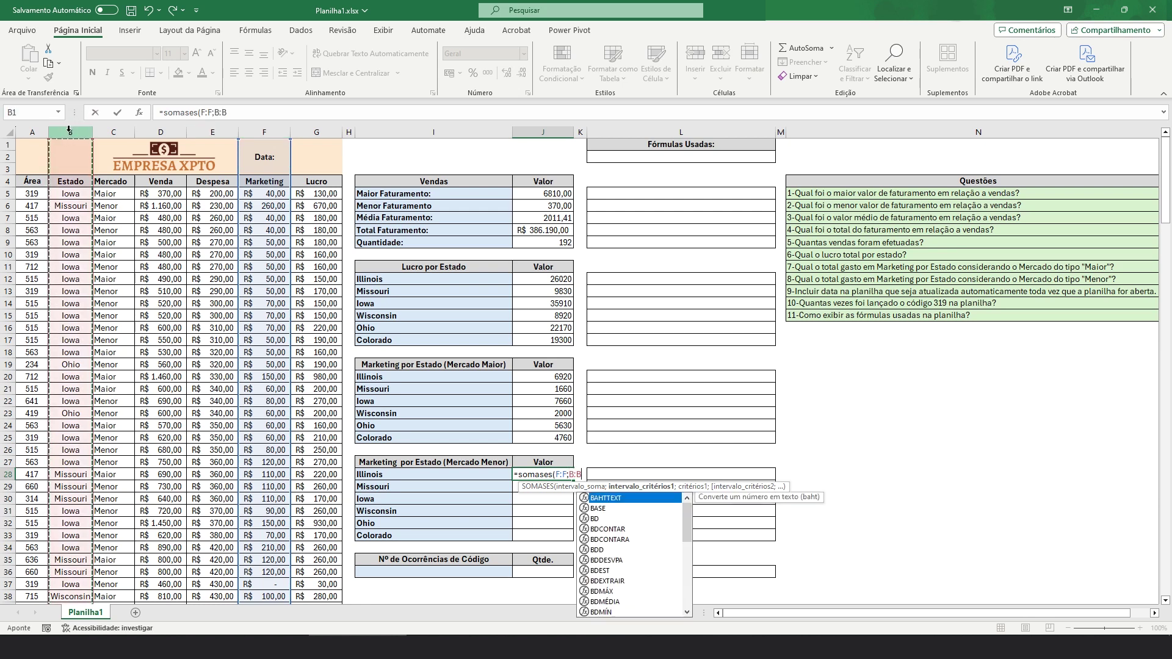
text(;)
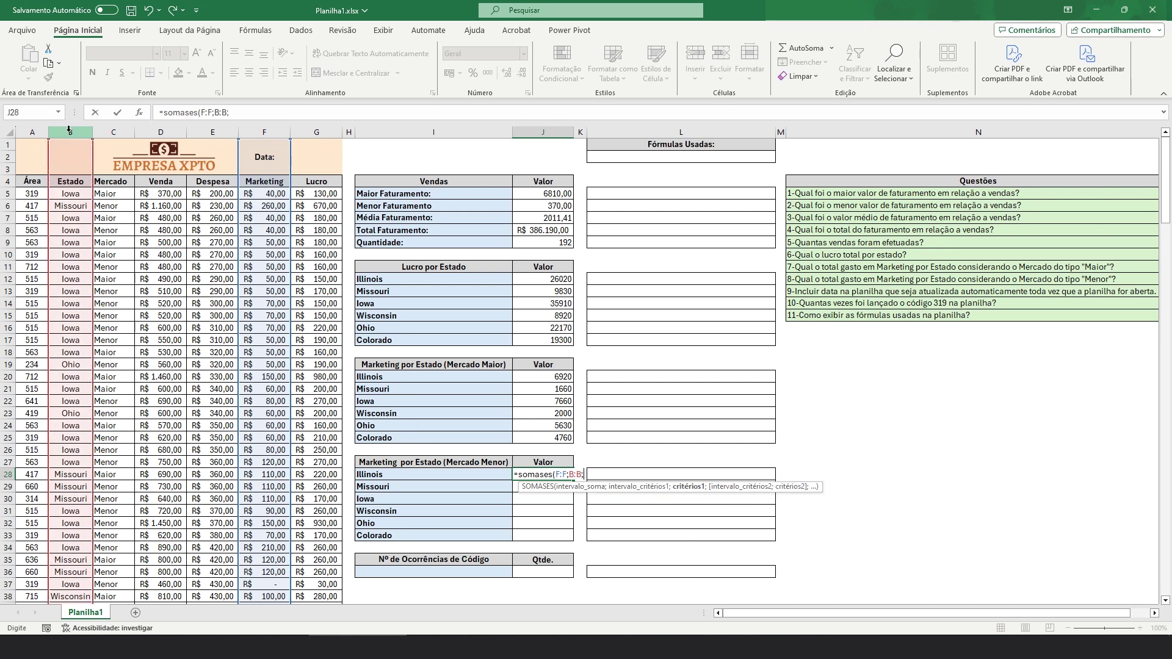
click(429, 474)
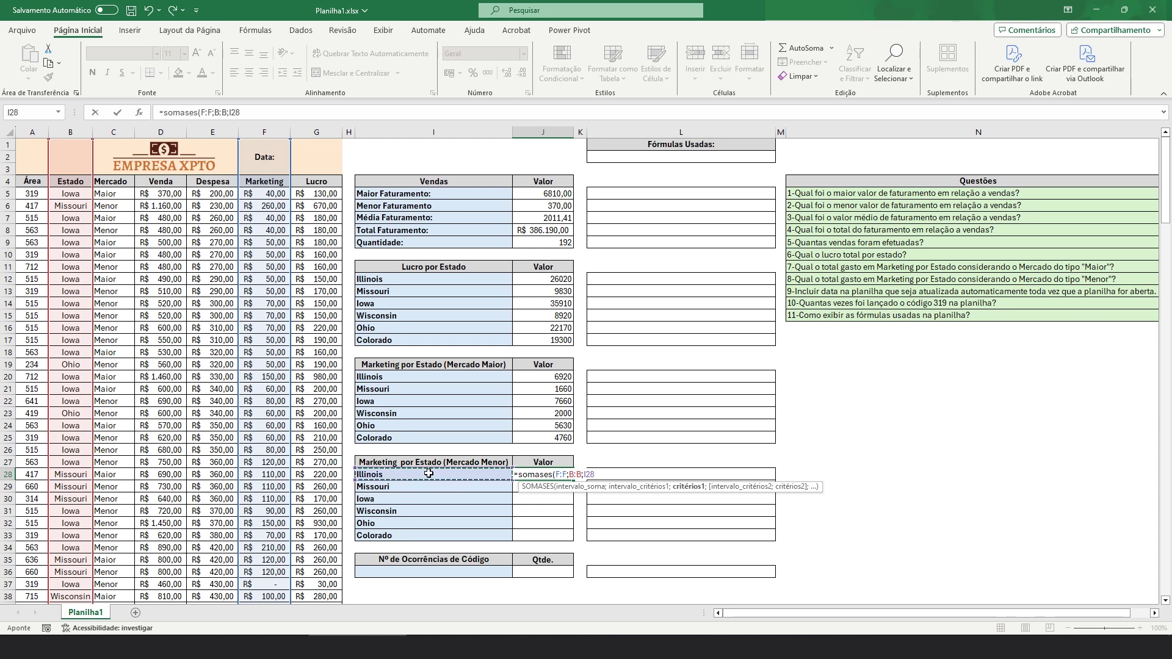
text(;)
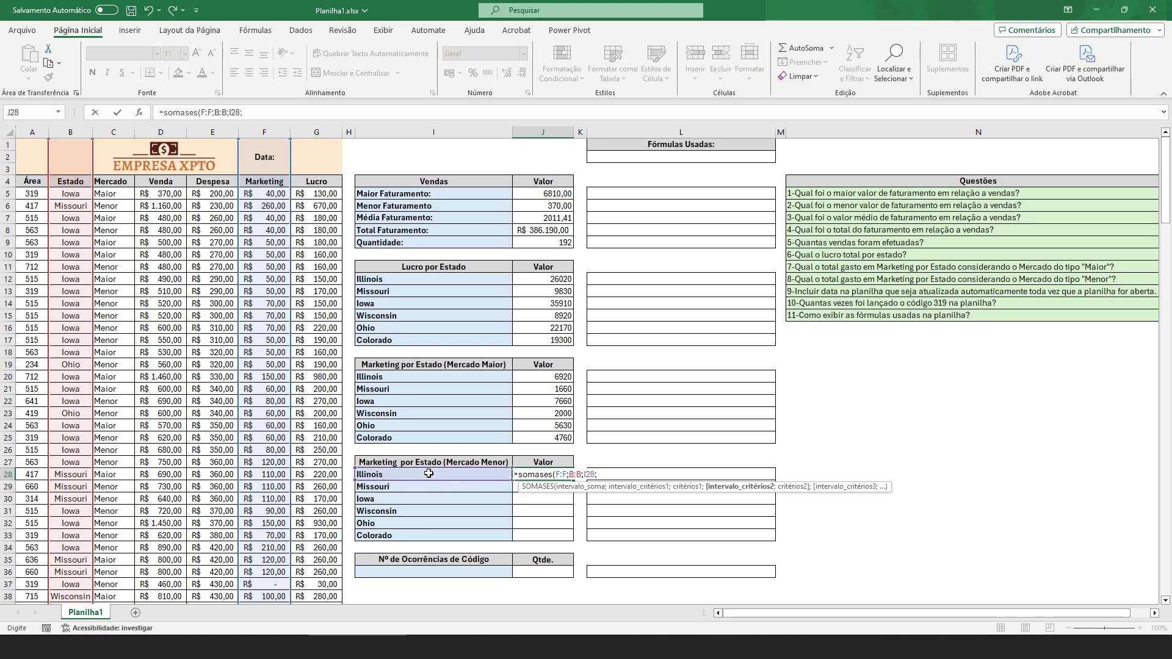
click(116, 132)
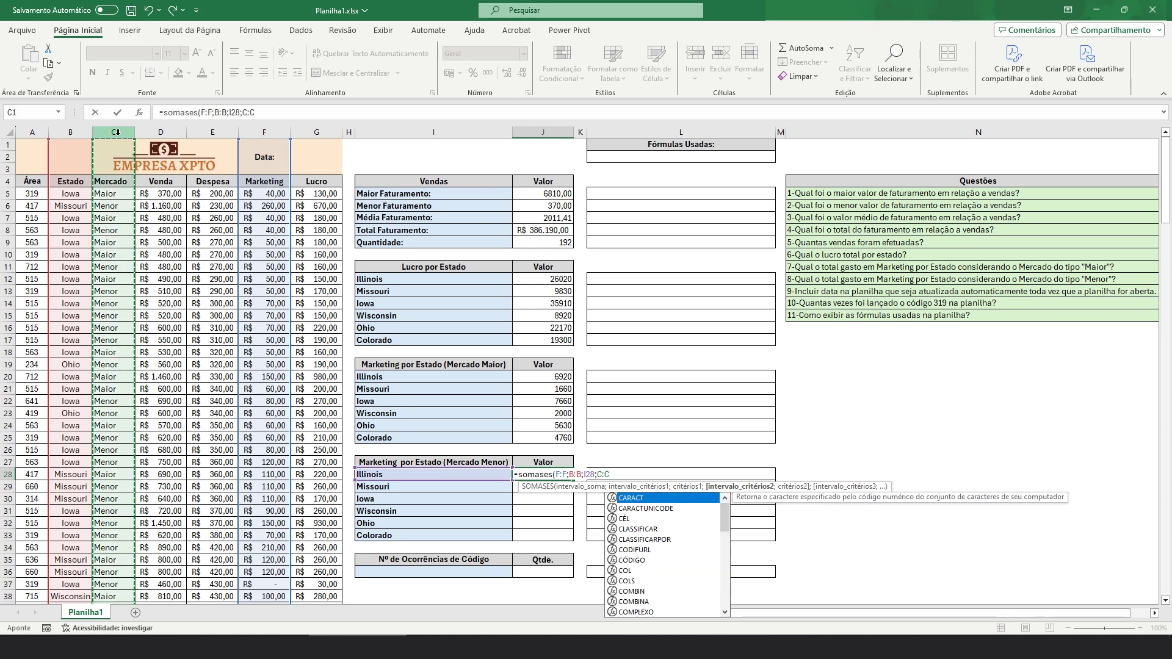
text(;")
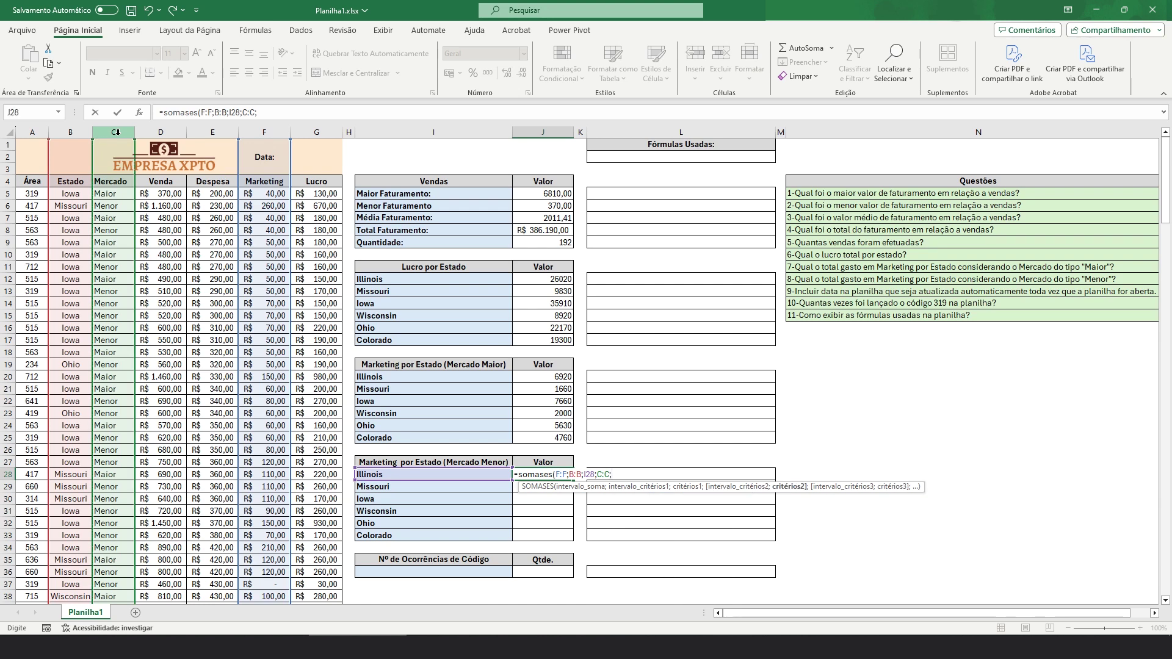
text(Menor)
text("))
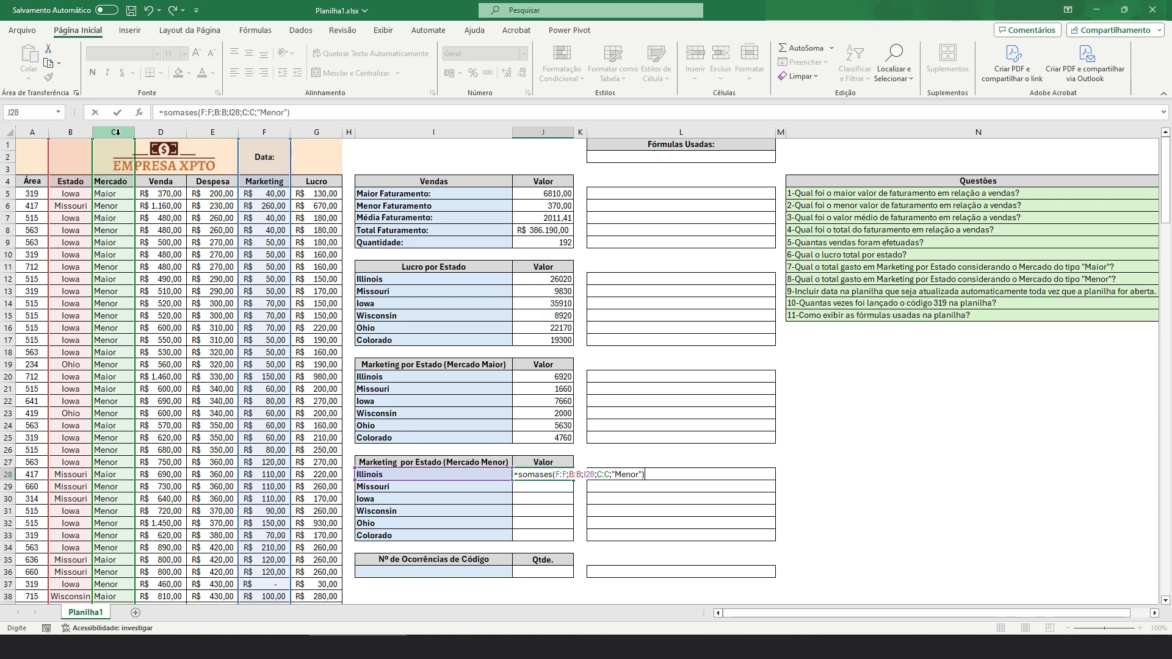
key(Return)
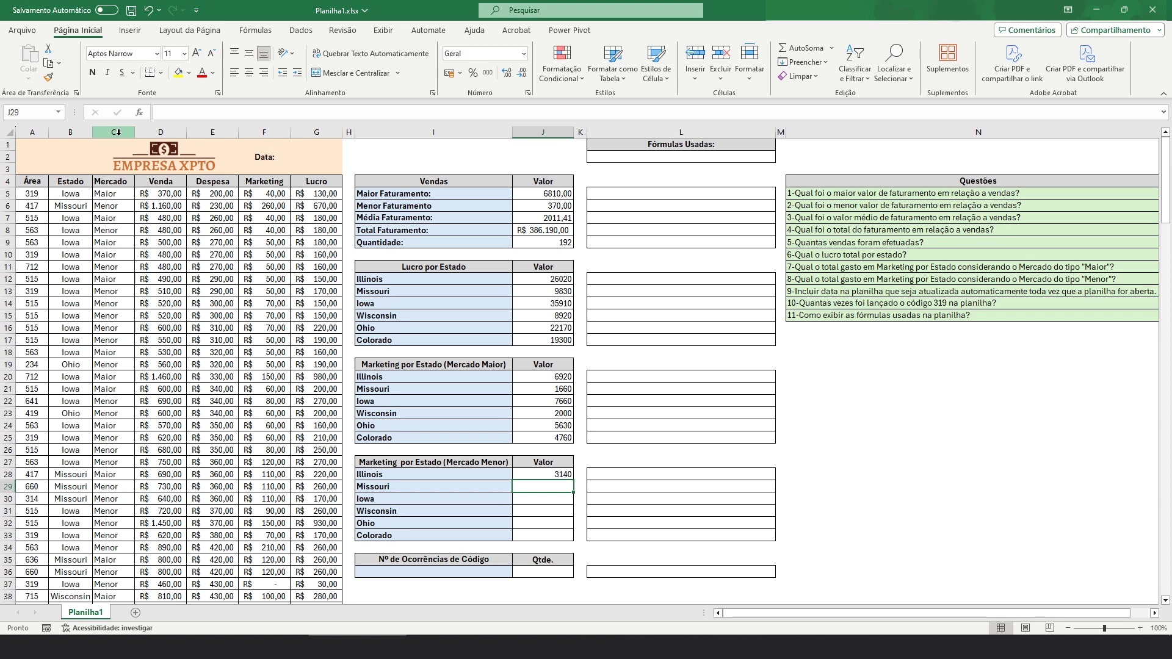
Step: Fill the Illinois Menor-market marketing formula from J28 down to J33 for the remaining states
click(559, 474)
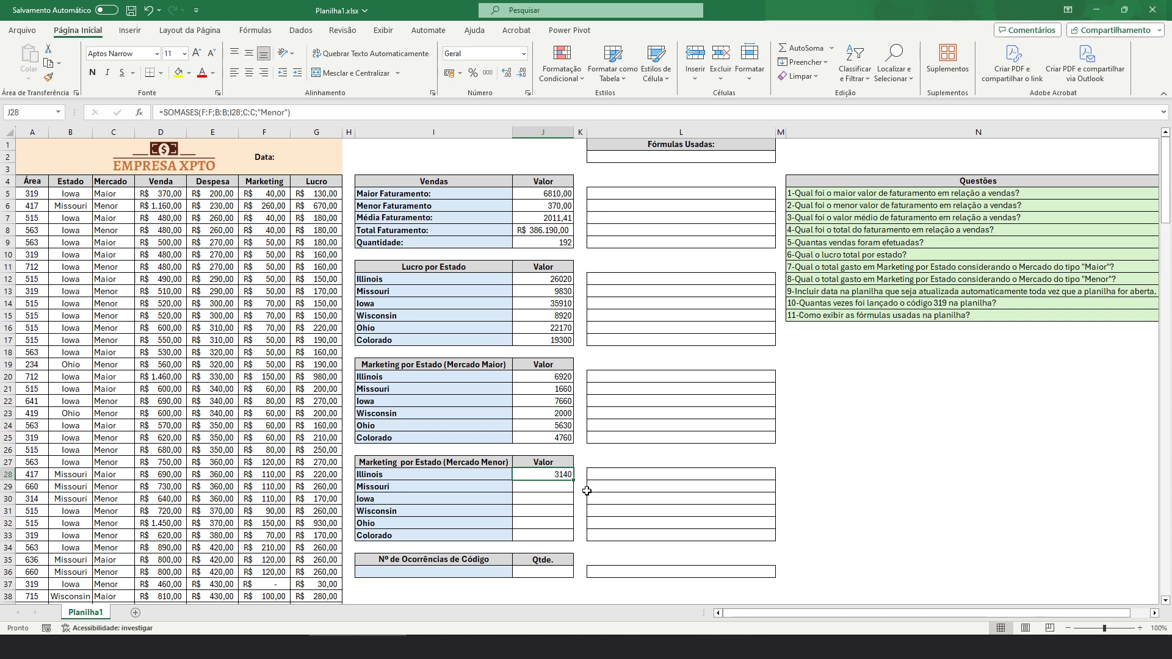
drag(575, 481, 575, 543)
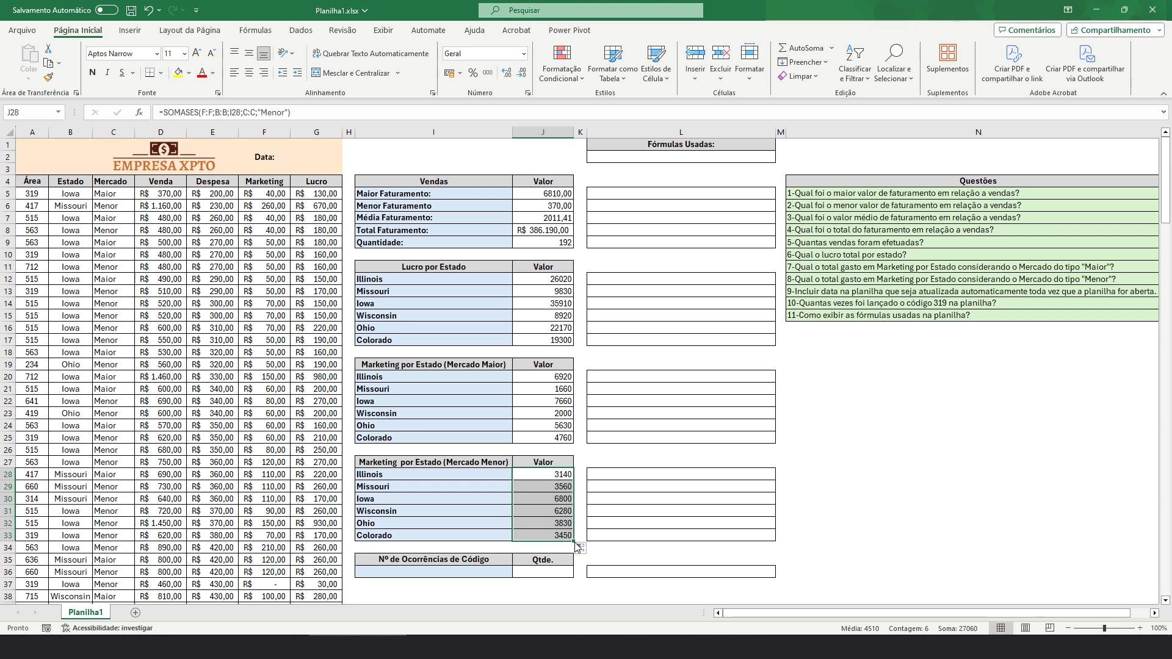
click(885, 523)
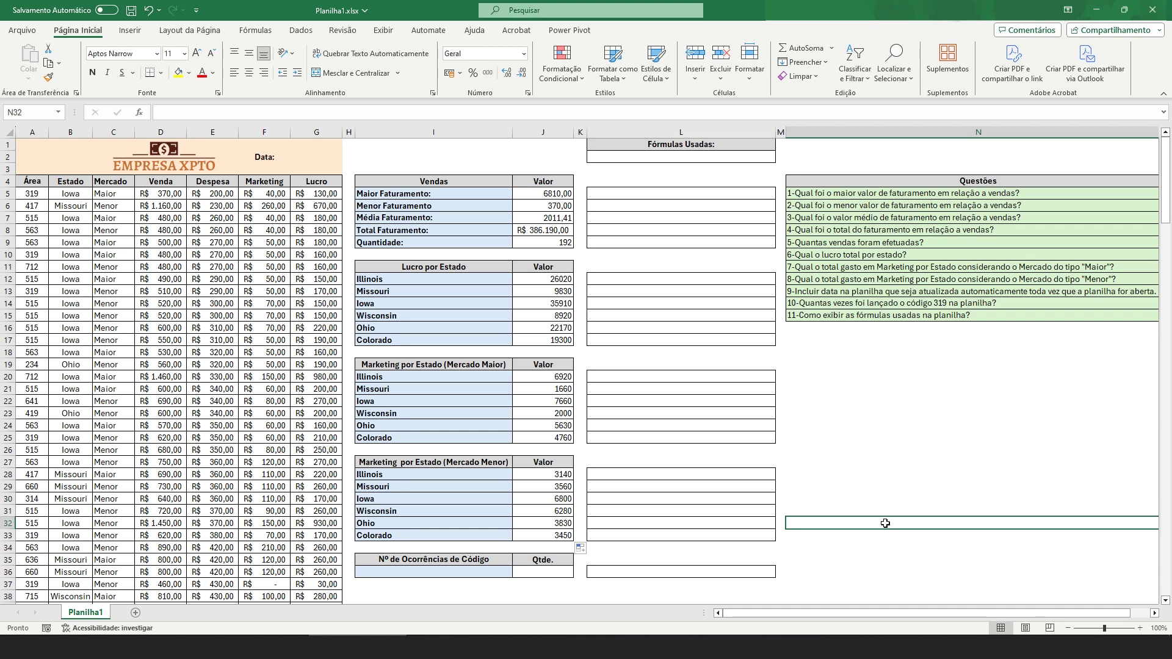
Step: Insert an automatically updating date in cell G2, beside the Data label, with the formula =HOJE()
click(322, 156)
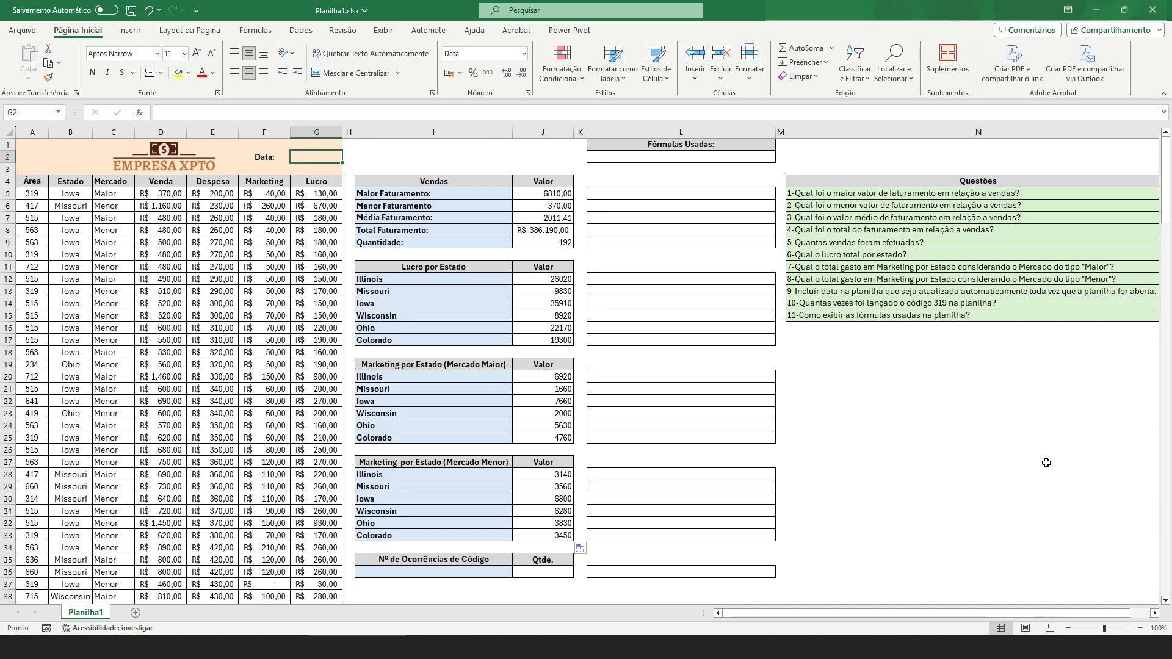
text(=h)
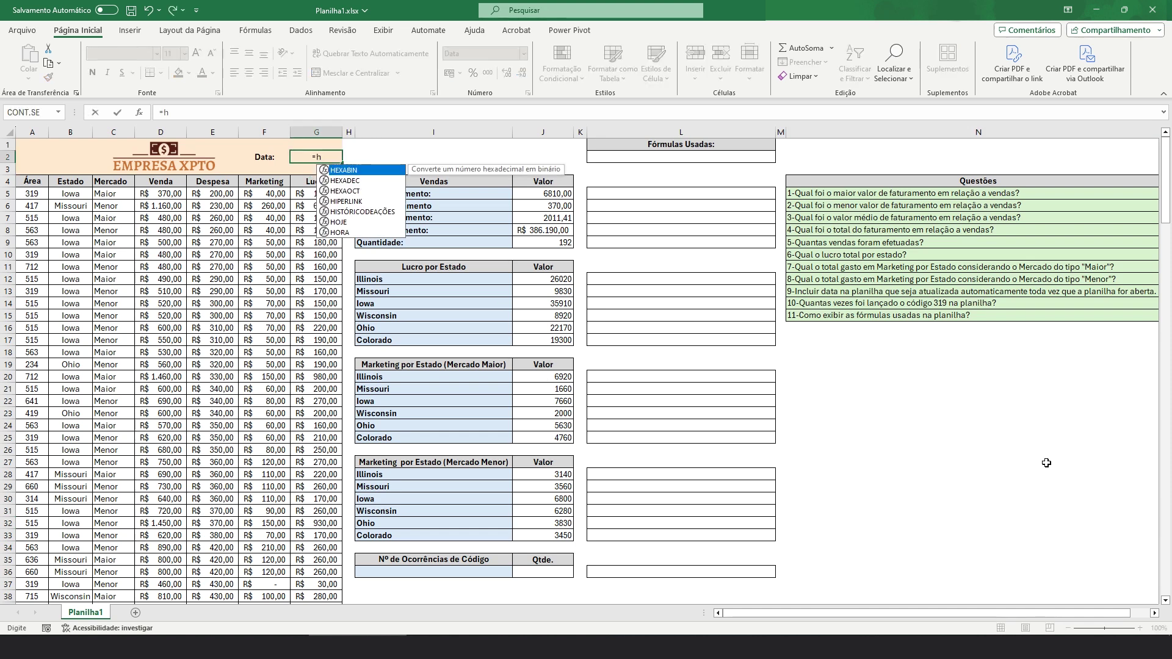
text(oje())
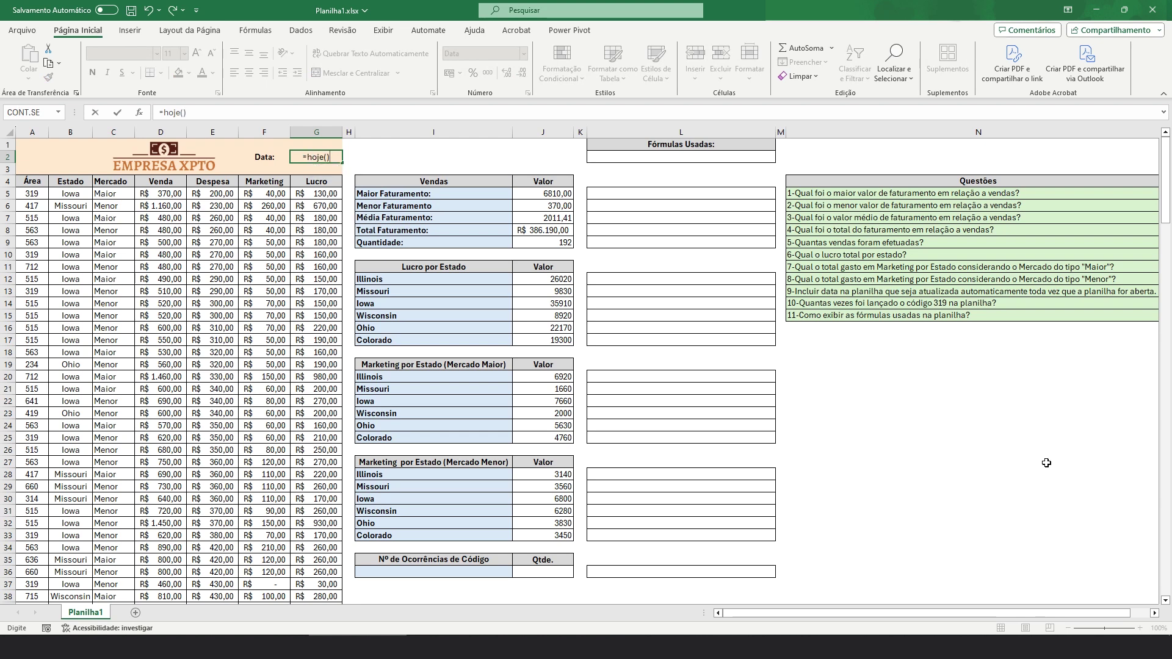
key(Return)
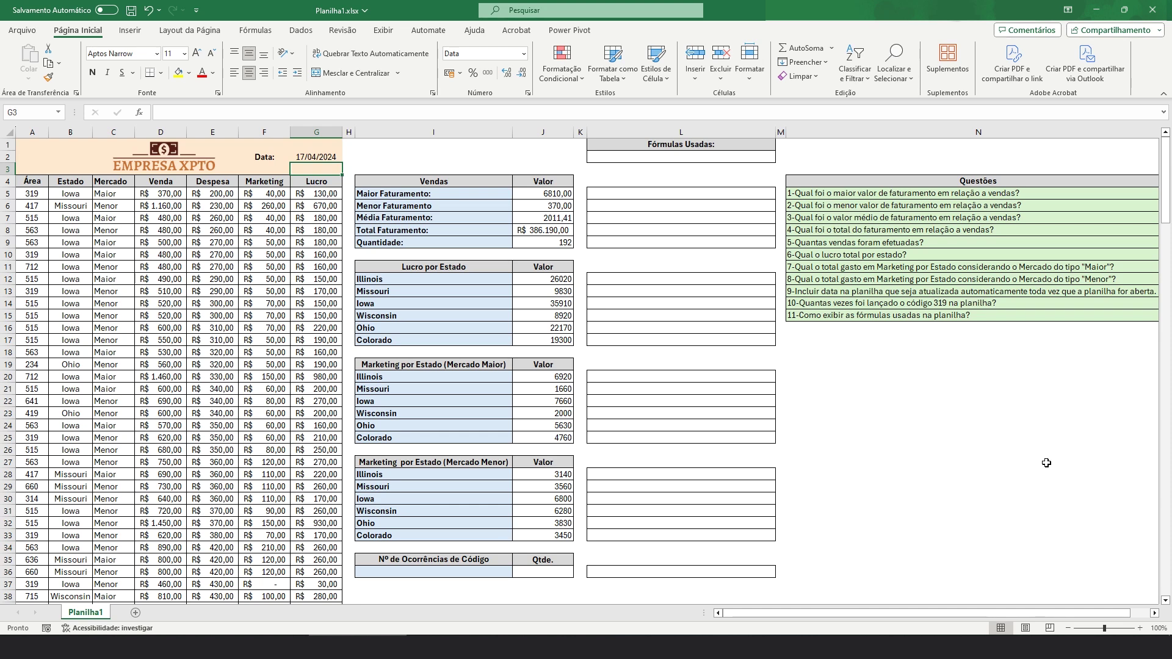
Step: Enter the code 319 in cell I36 of the code occurrences table
click(464, 572)
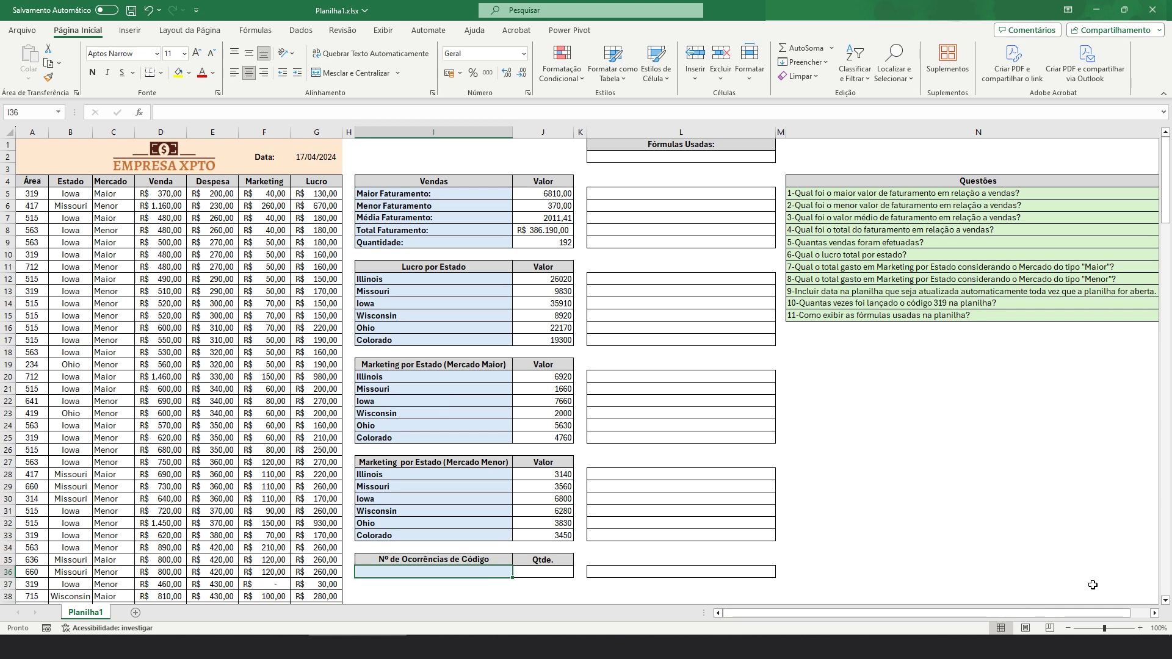
text(319)
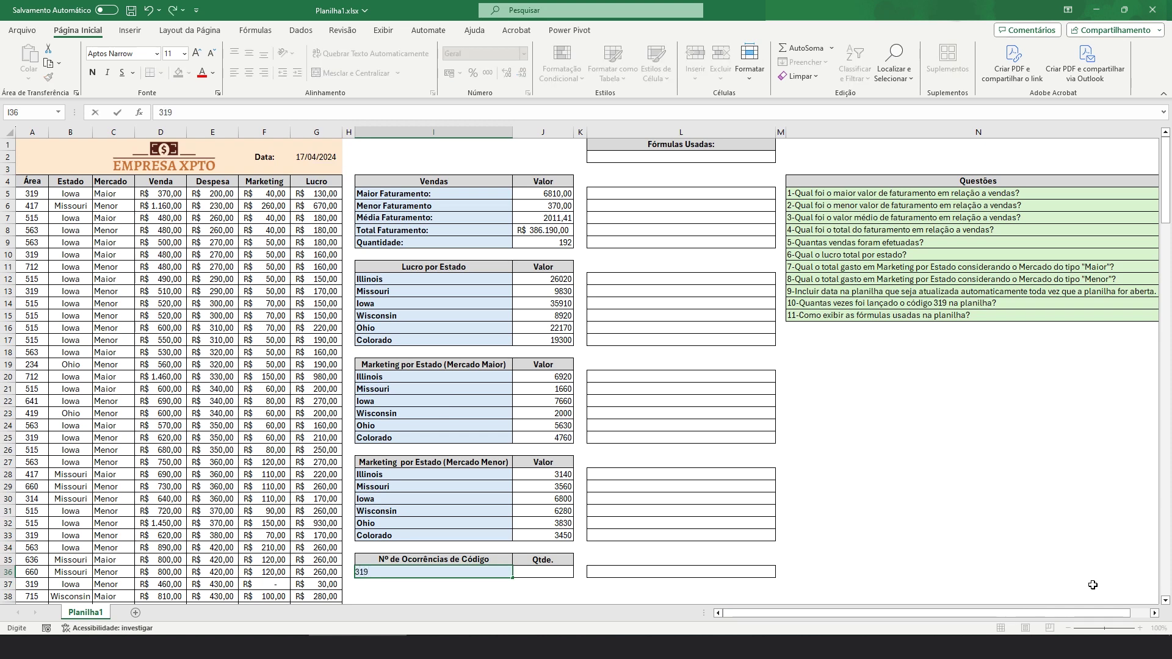
key(Return)
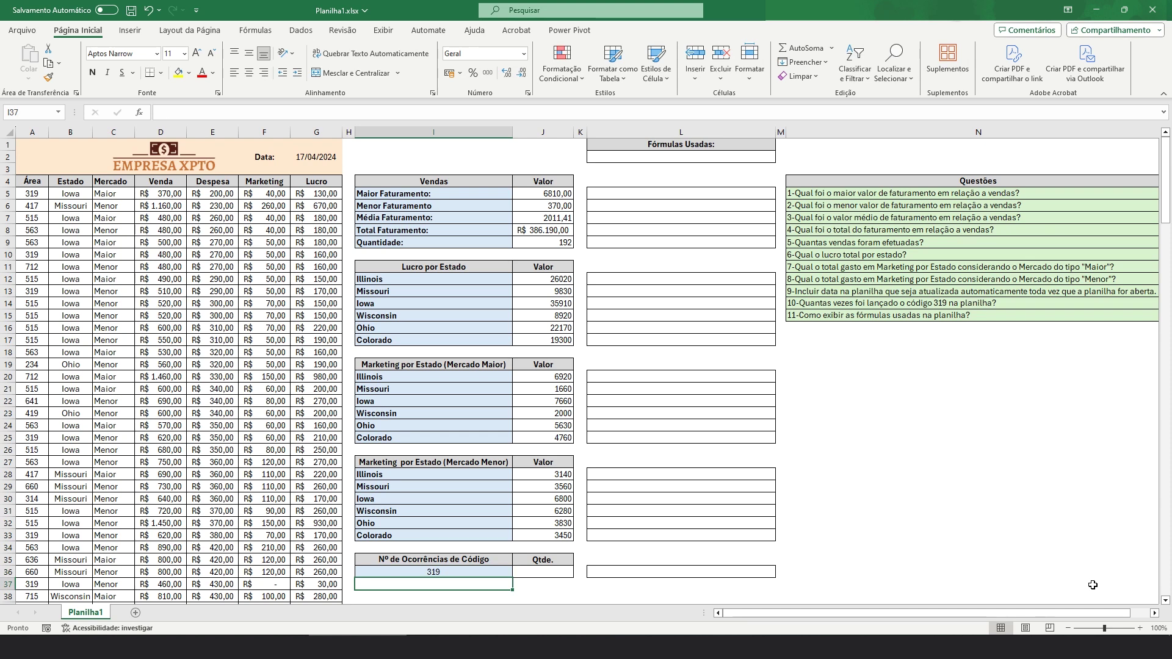
Step: Count the occurrences of the code from I36 in the Área column, in cell J36, with the formula =CONT.SE(A5:A196;I36)
click(551, 569)
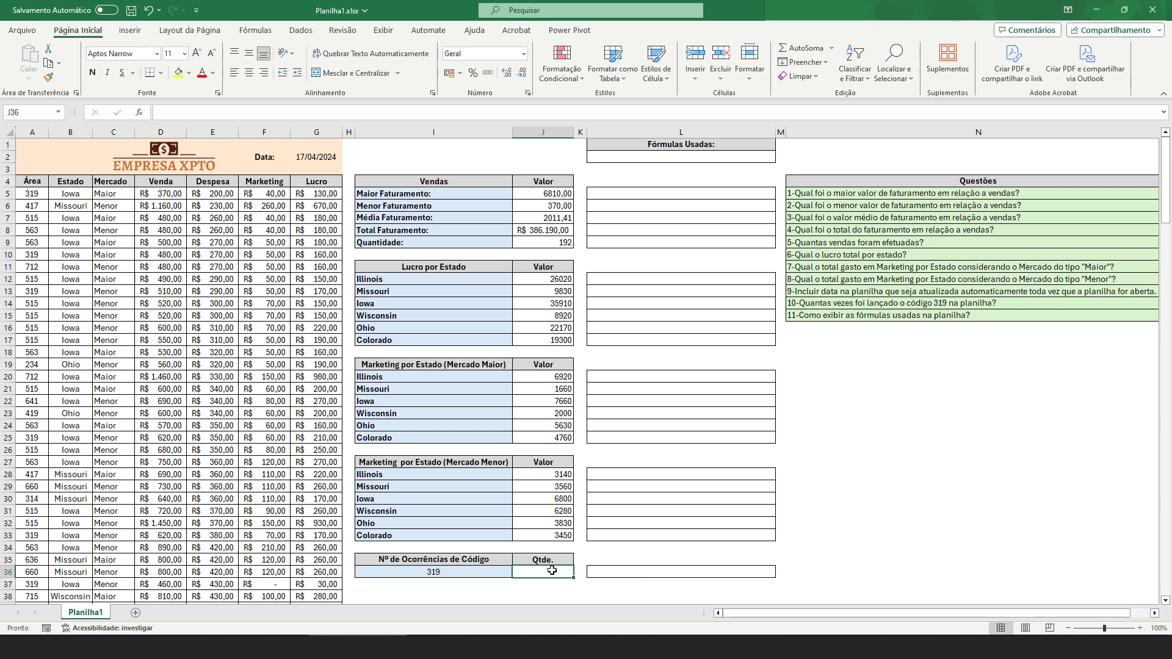
text(=)
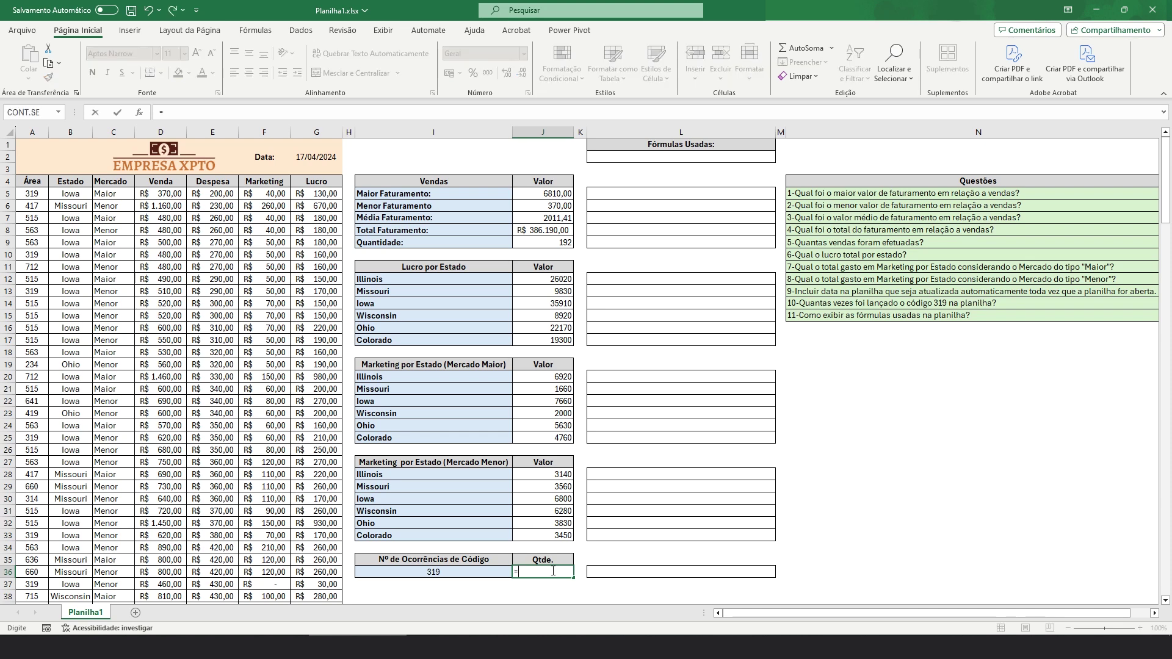
text(cont.)
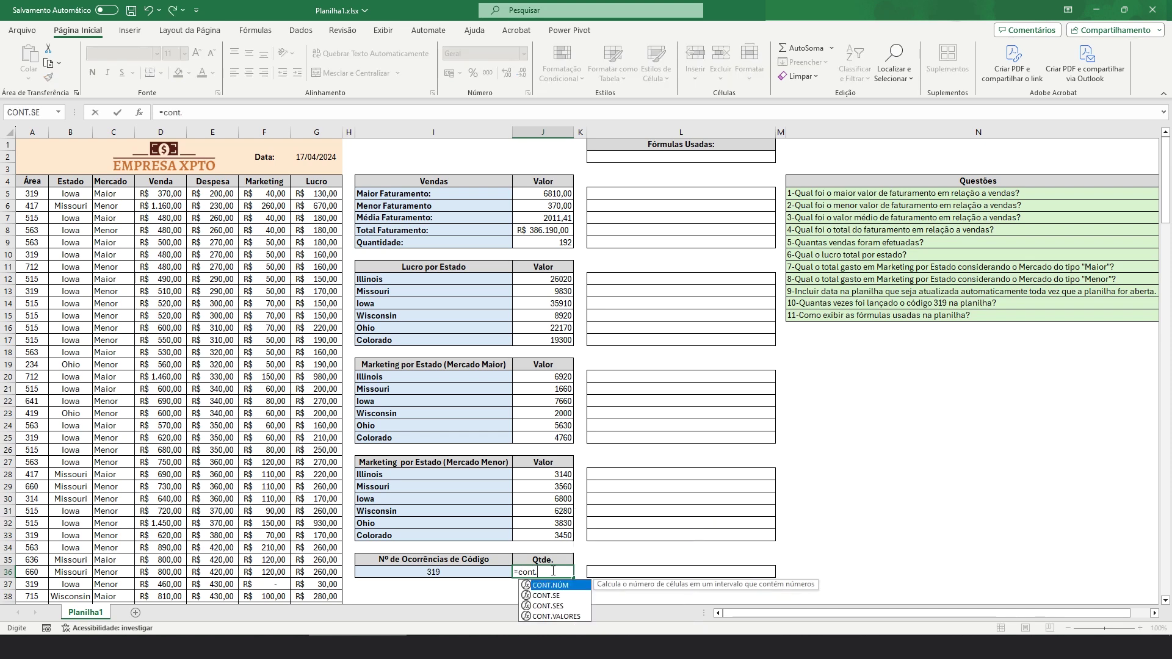
text(se)
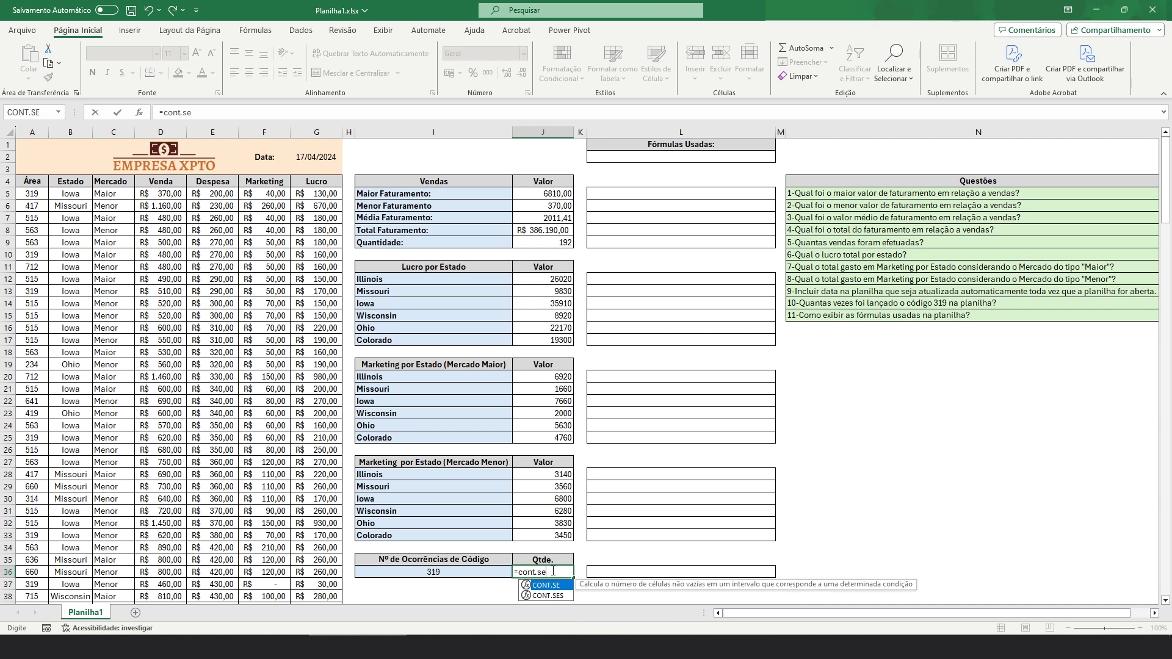
text(()
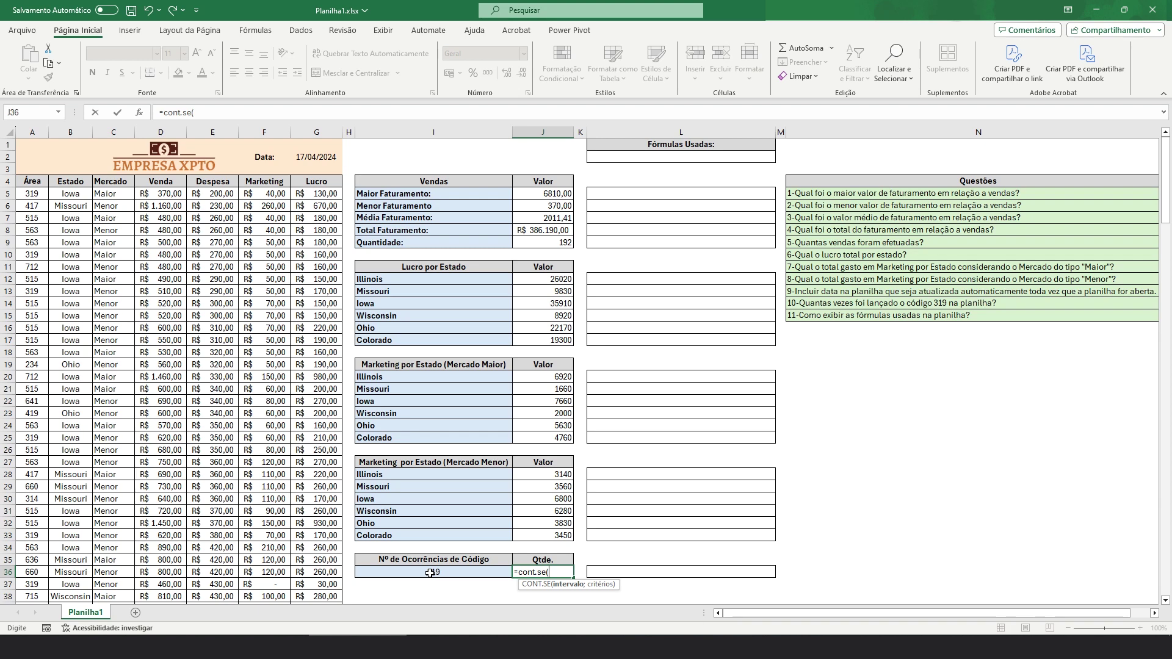
click(37, 194)
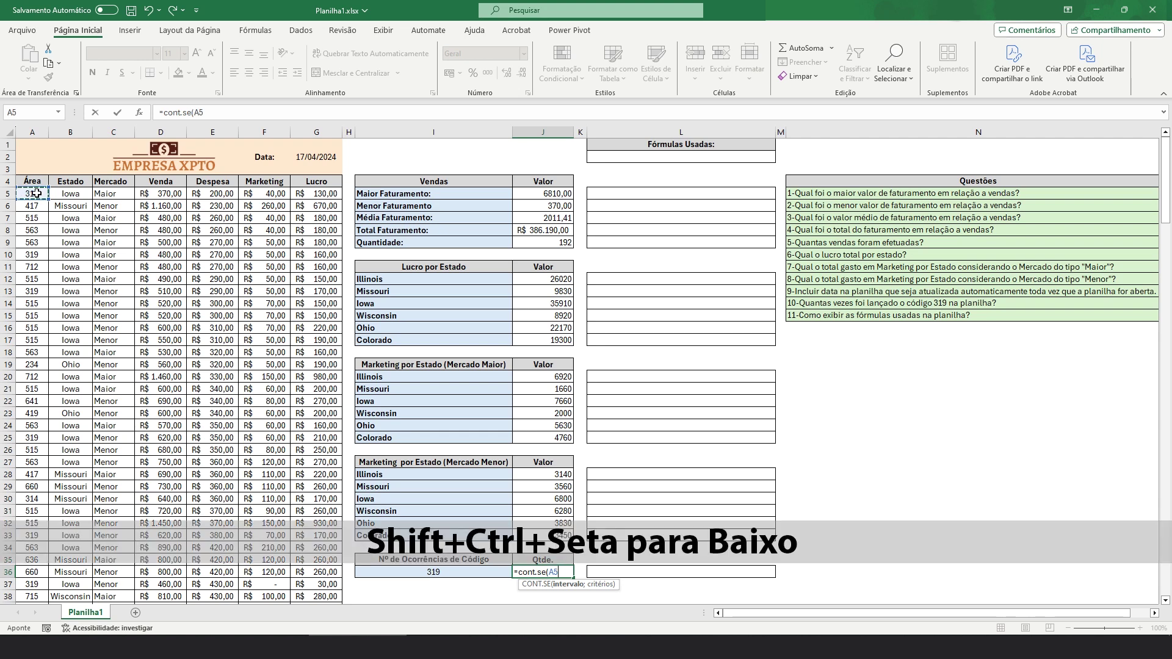
key(ctrl+shift+Down)
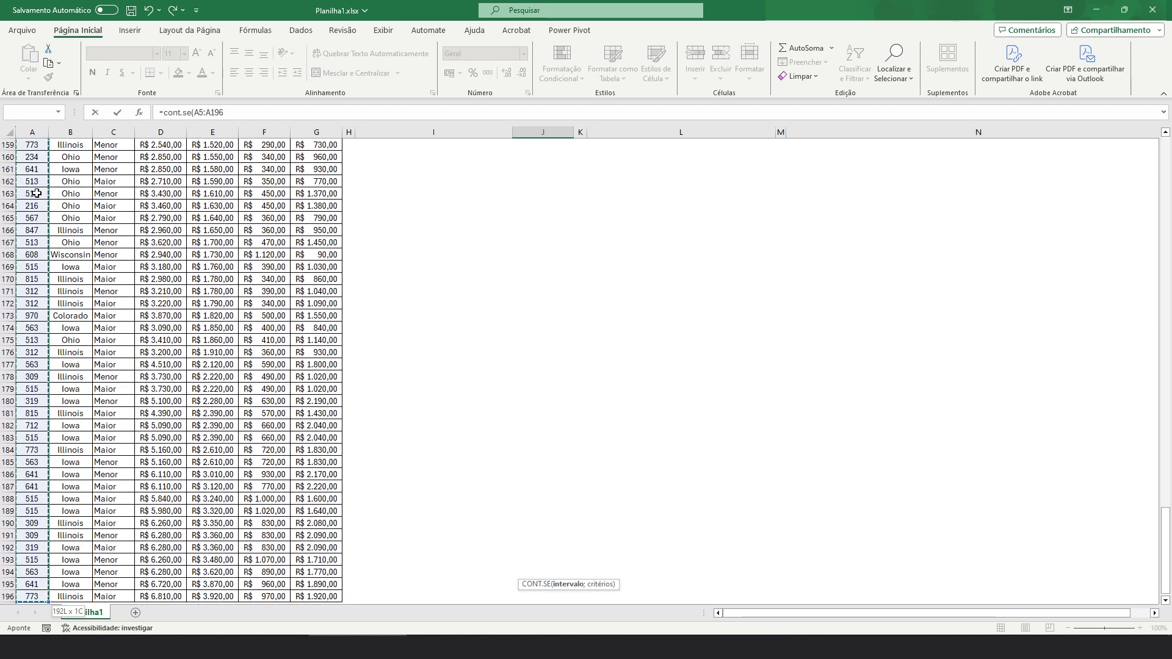
text(;)
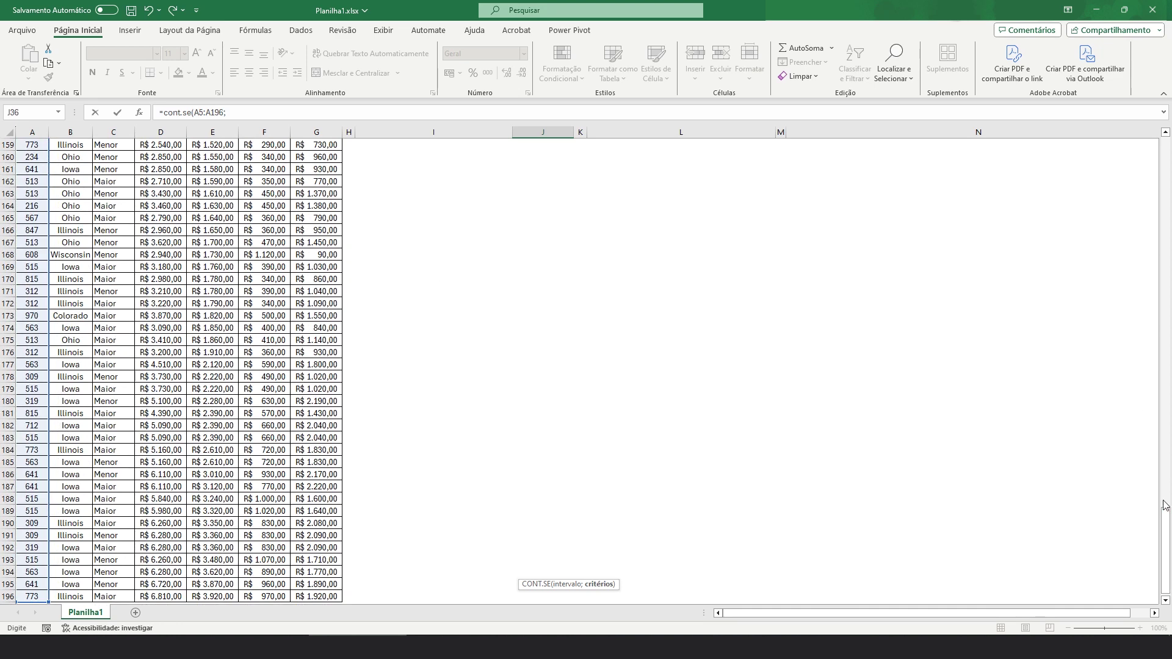
drag(1166, 528, 1167, 139)
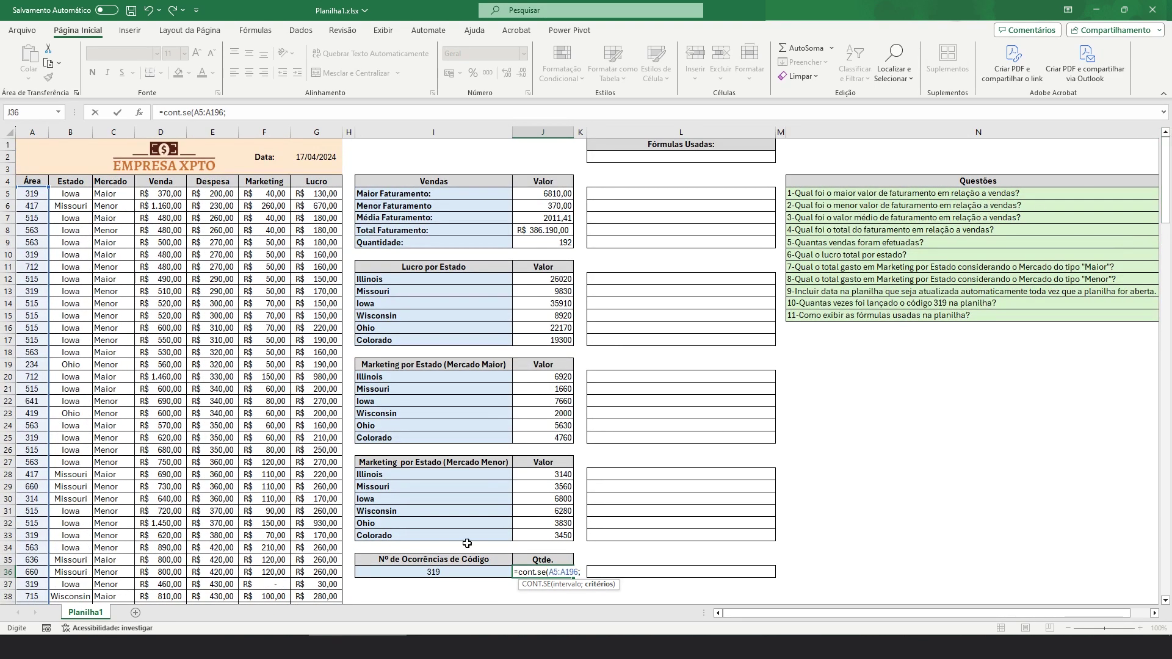
click(432, 573)
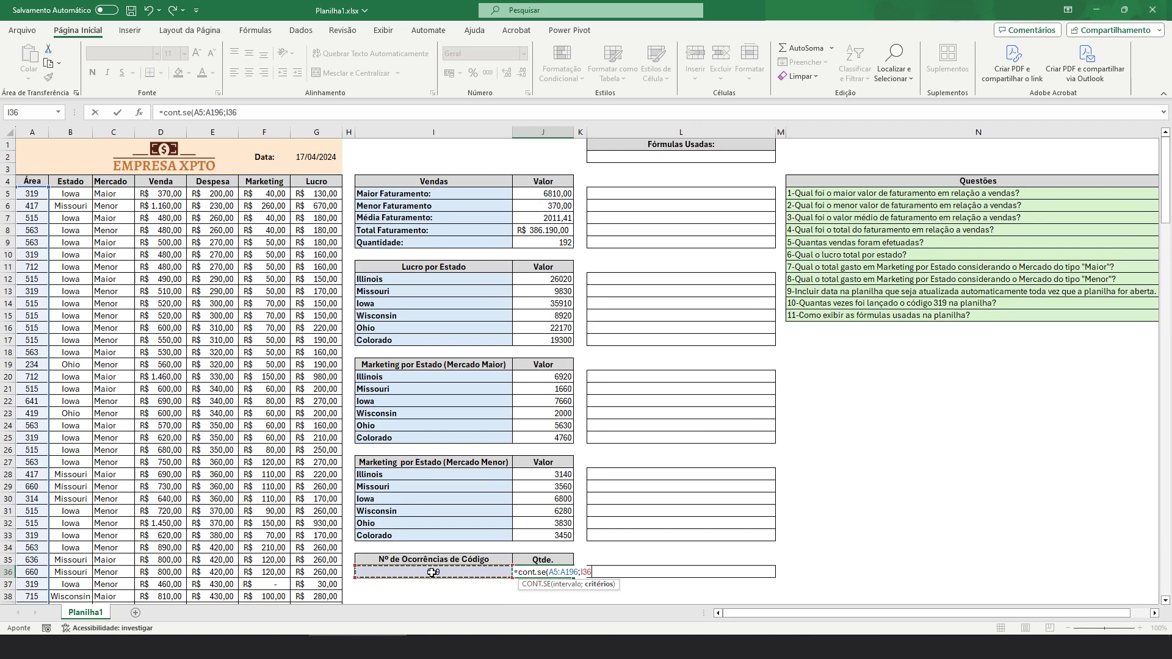
text())
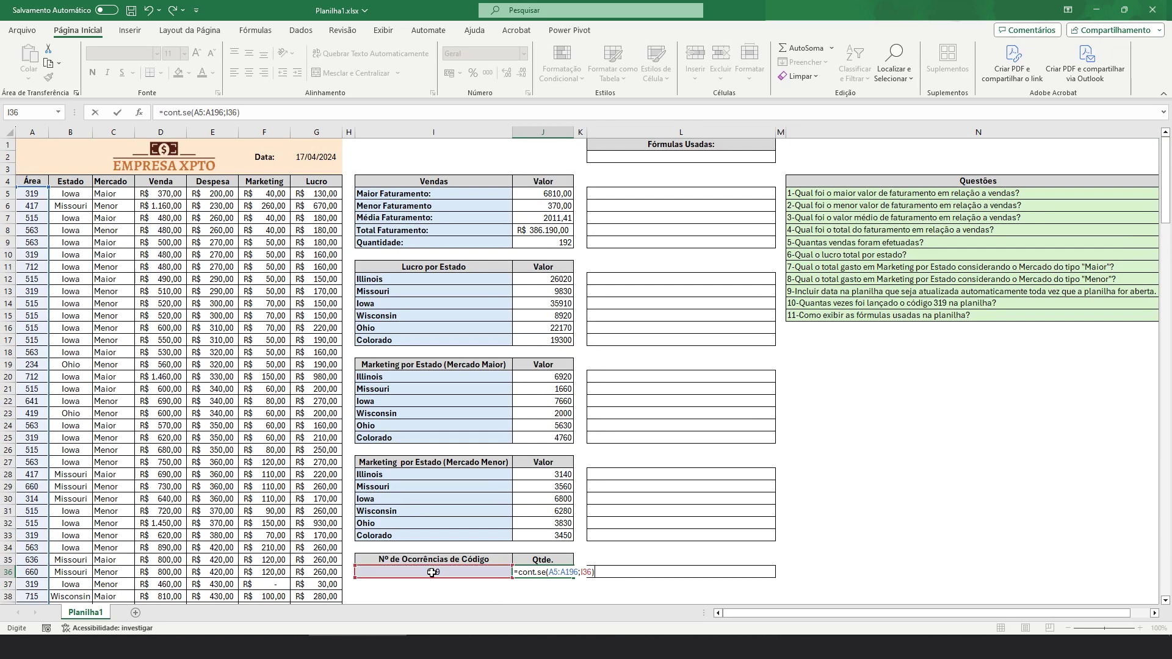
key(Return)
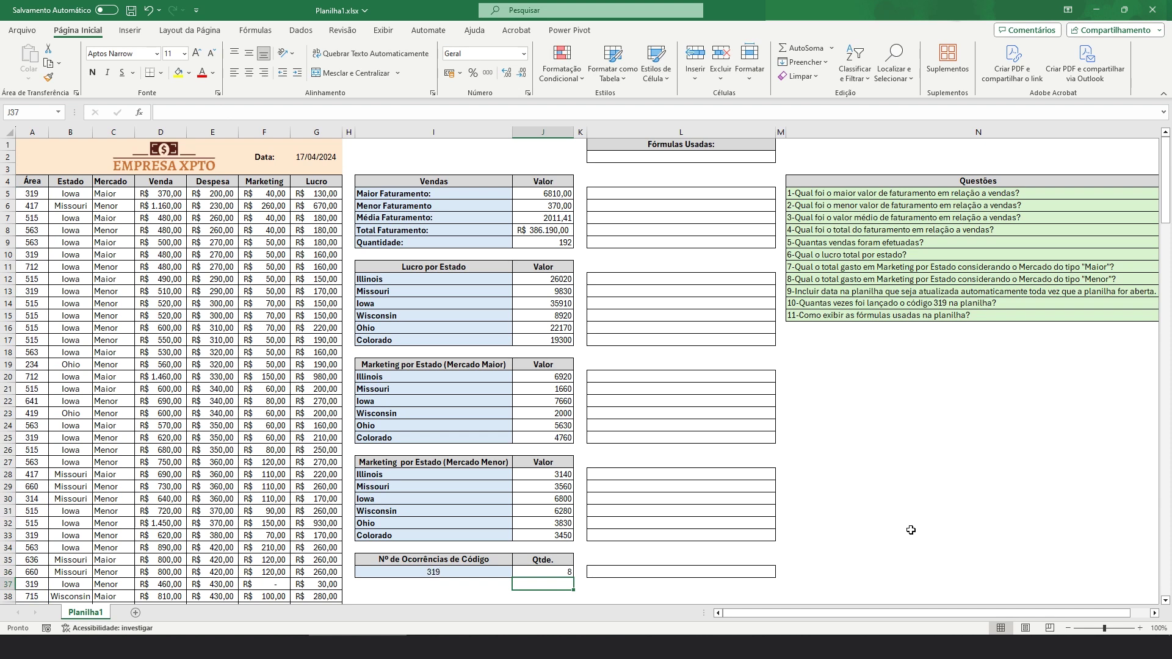
key(Left)
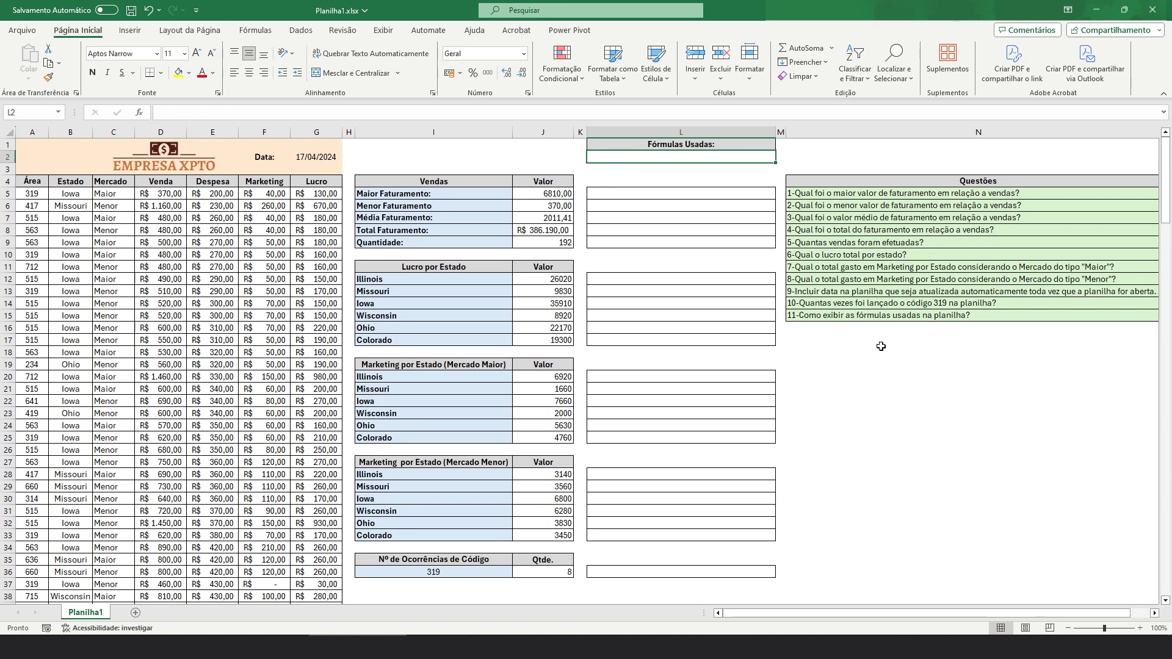
Step: Display the Maior Faturamento formula as text in cell L5 with =FÓRMULATEXTO(J5)
click(666, 193)
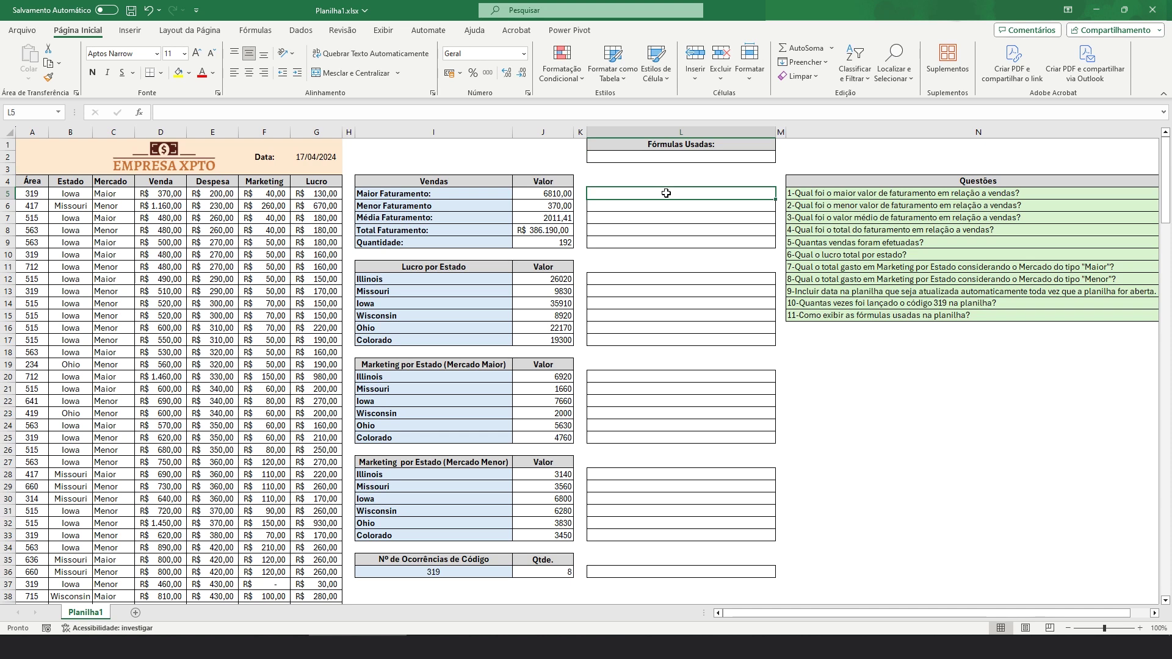
text(=formulatexto()
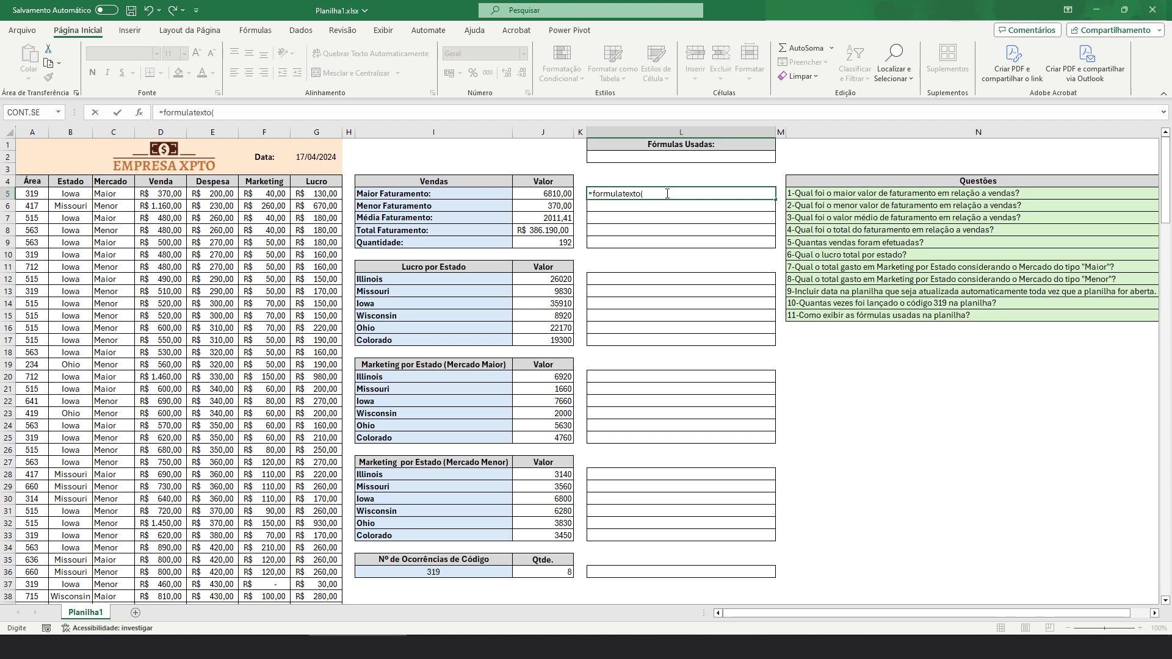
click(561, 193)
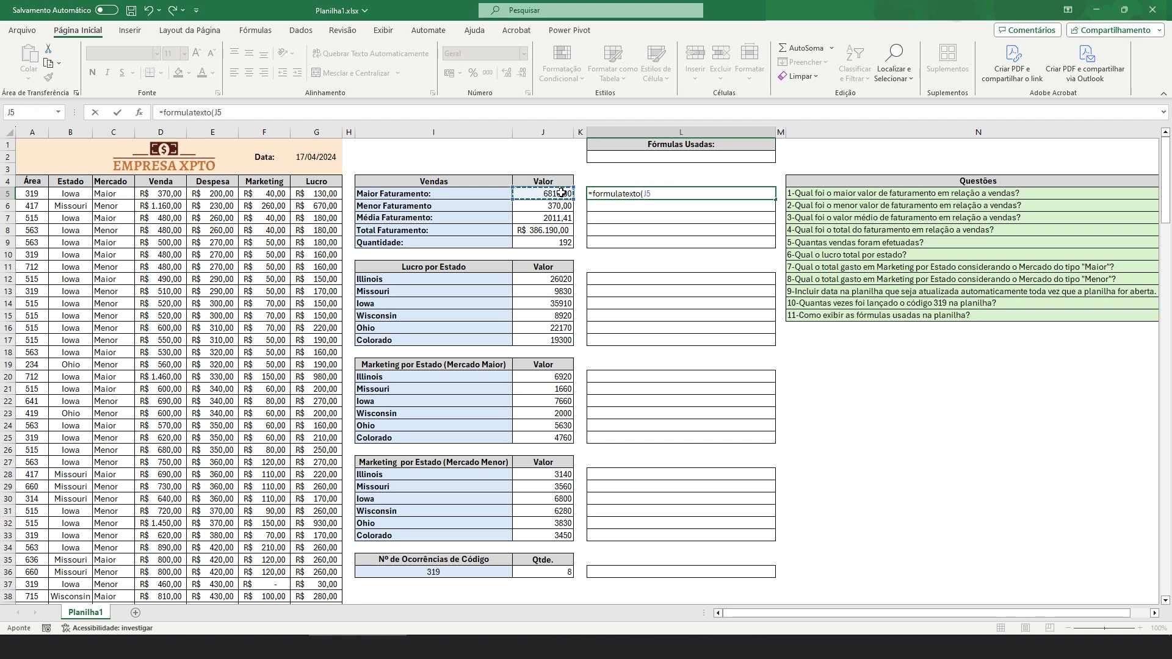
text())
key(Return)
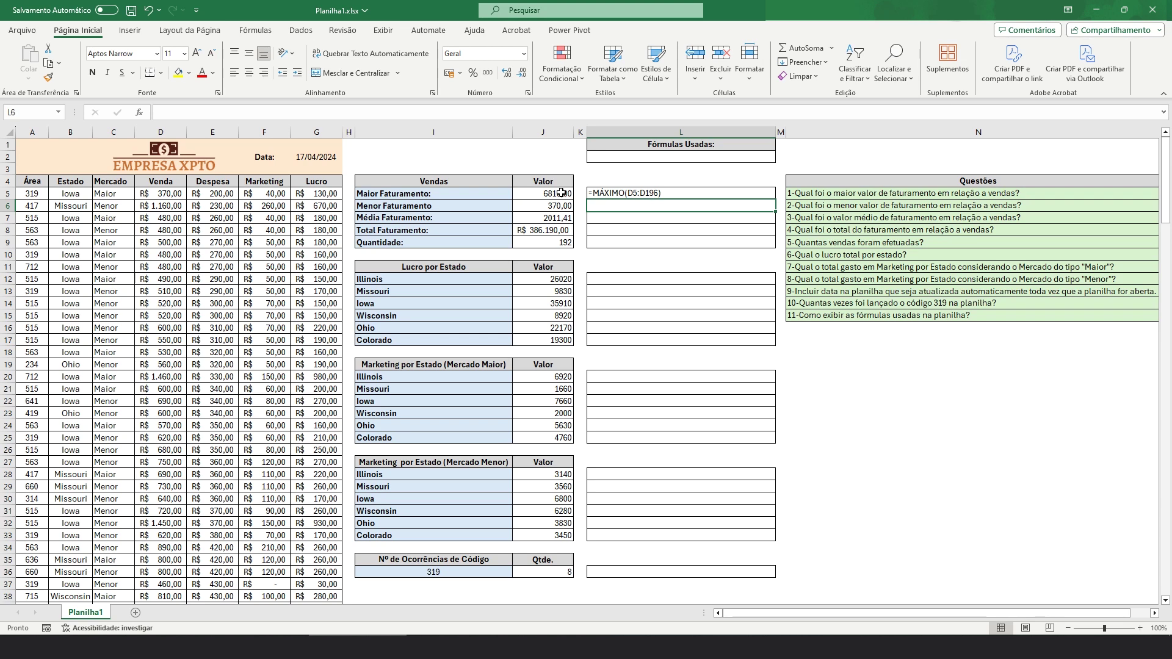
Step: Compare the text in L5 with the source formula in J5, and fill the FÓRMULATEXTO formula down to L9
click(561, 193)
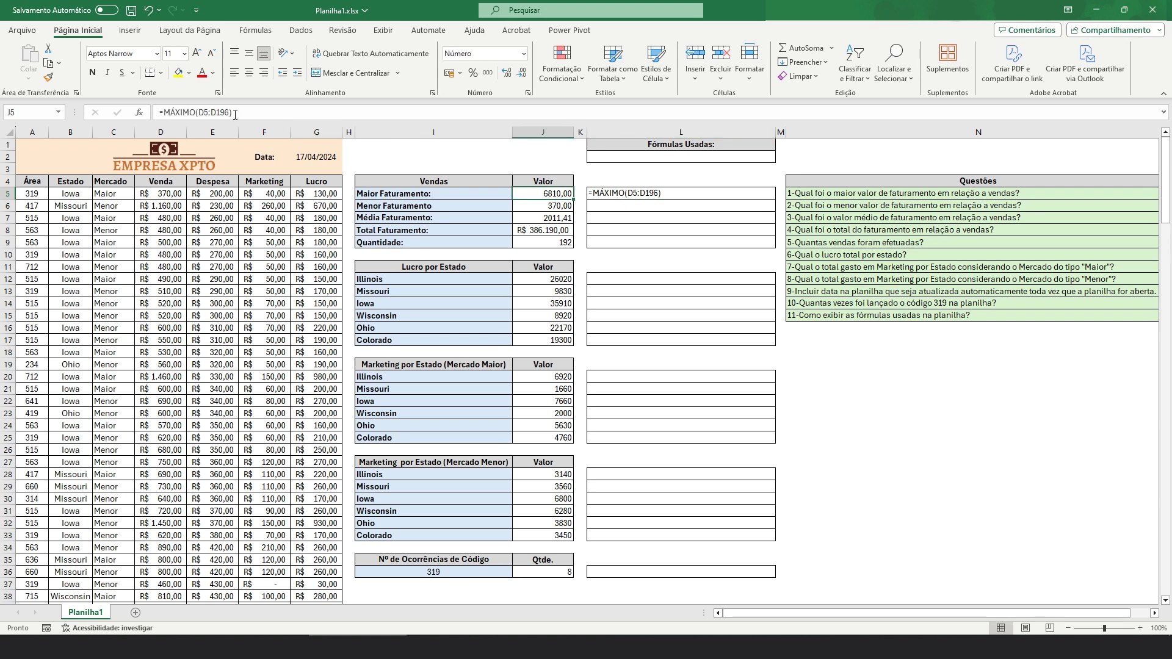
drag(235, 115, 160, 114)
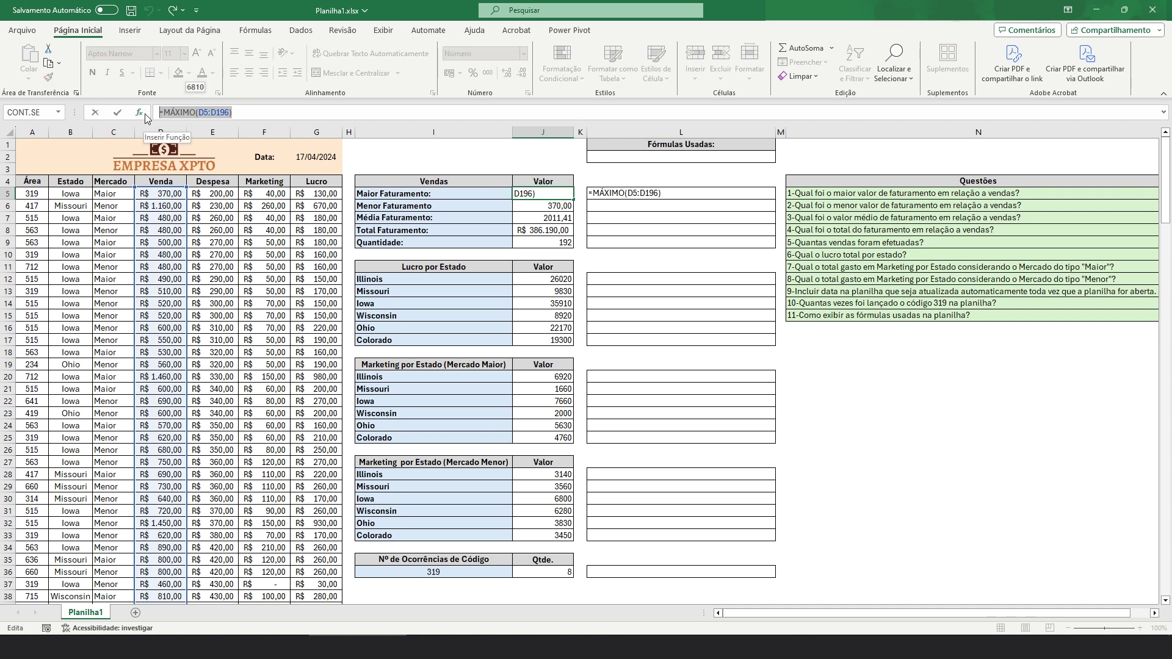
key(ctrl+Return)
click(713, 195)
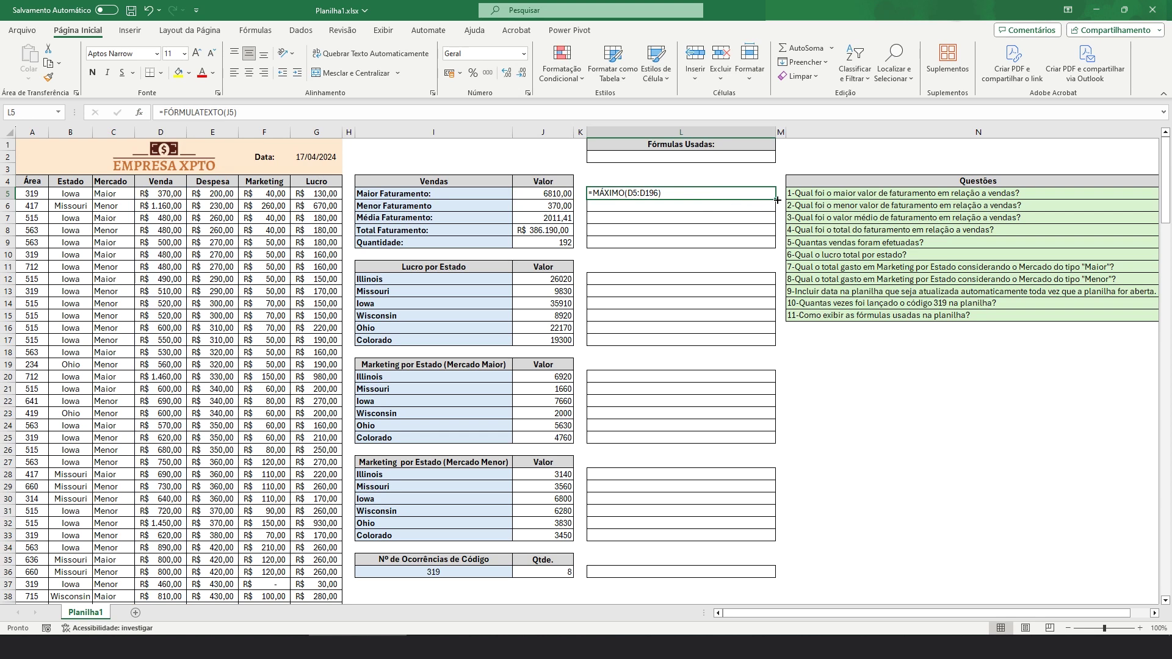
drag(777, 199, 774, 249)
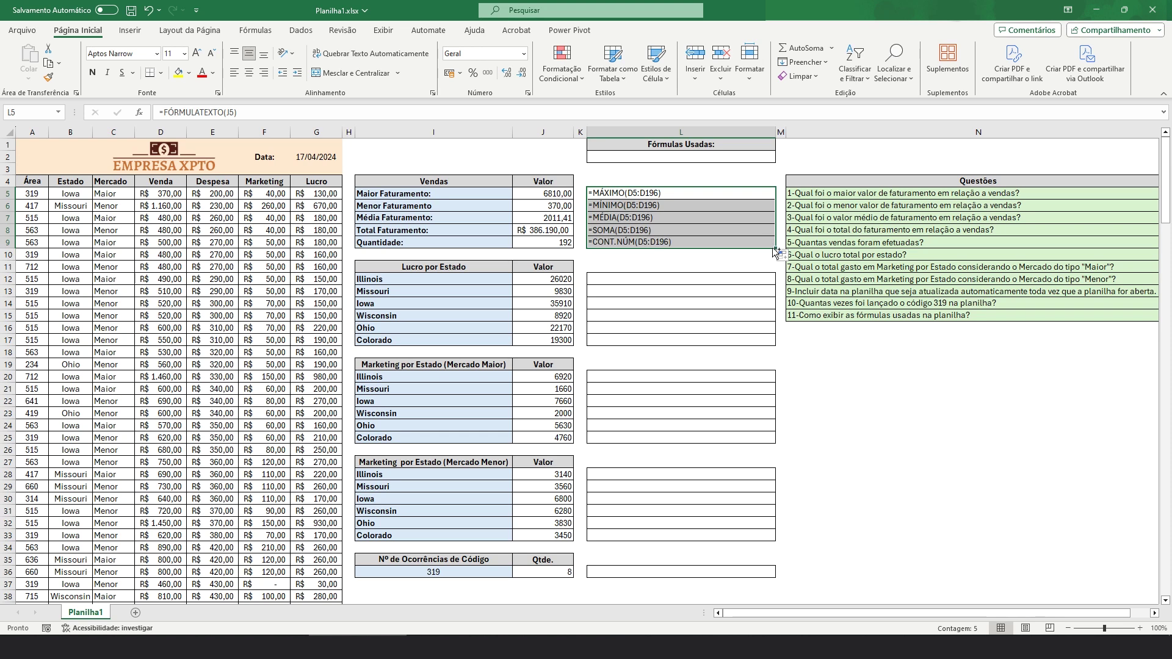
Step: Copy the formula-text cells L5:L9 to L12 beside the Lucro por Estado table and extend them down to L17
key(ctrl+c)
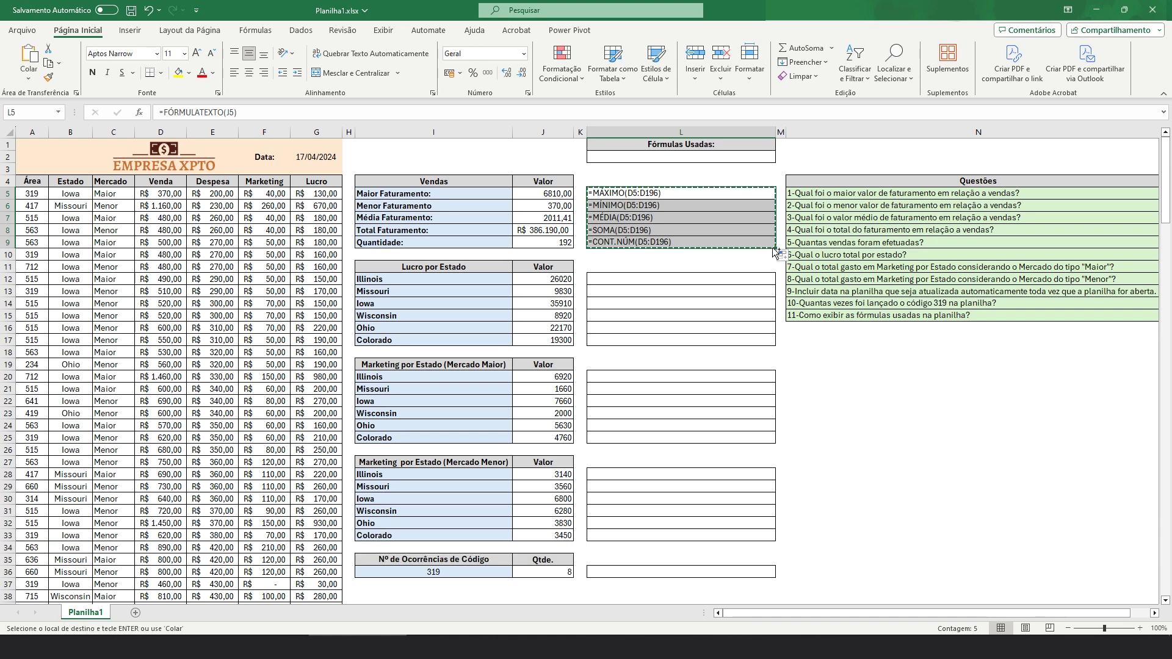
click(705, 280)
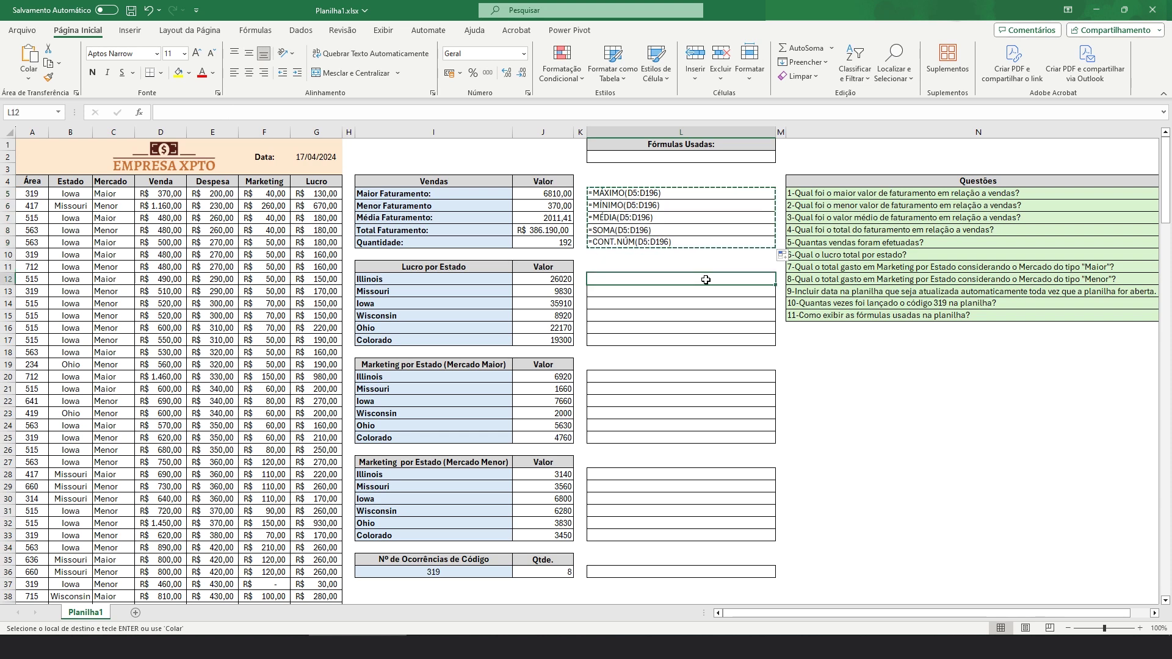
key(ctrl+v)
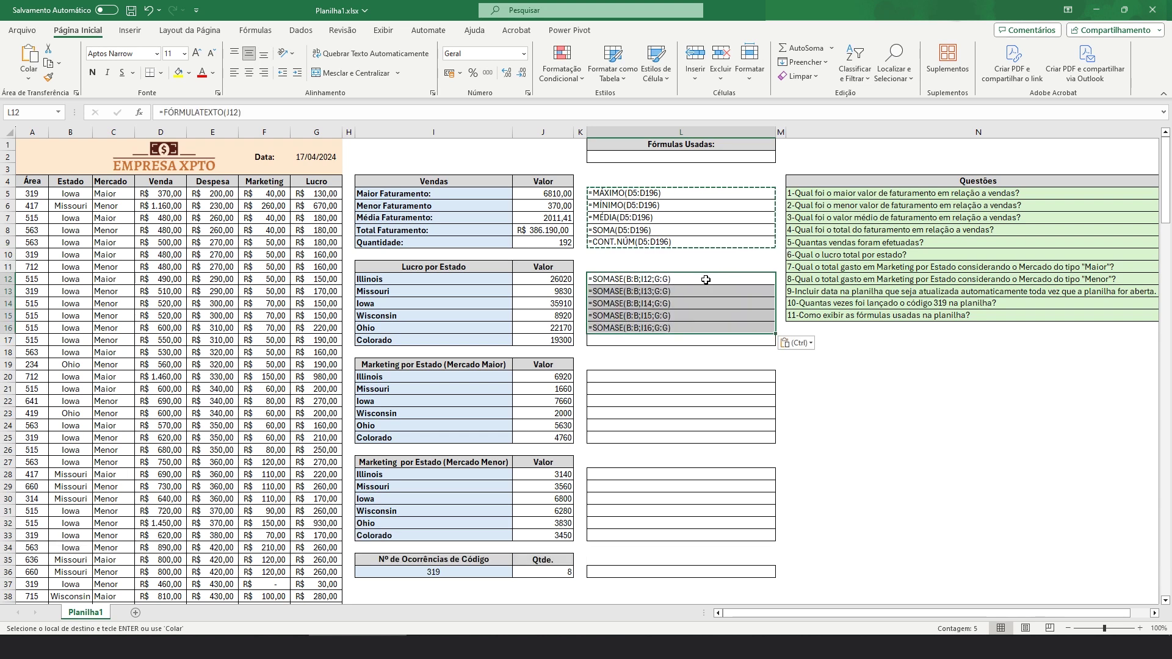
key(ctrl)
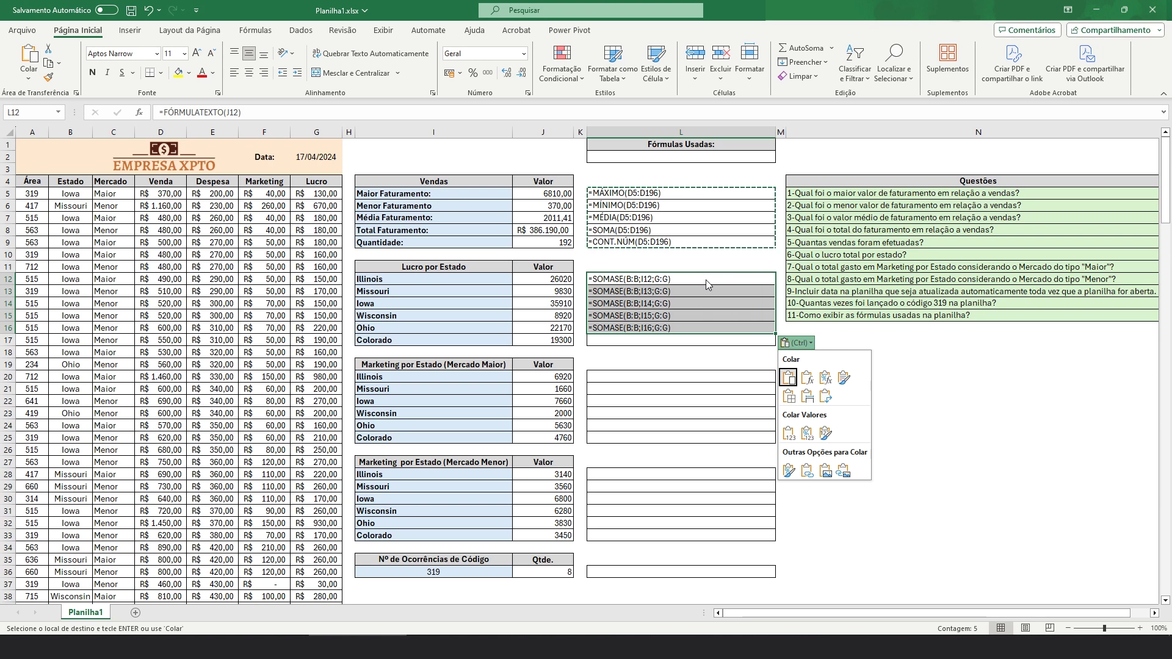
key(Escape)
click(742, 327)
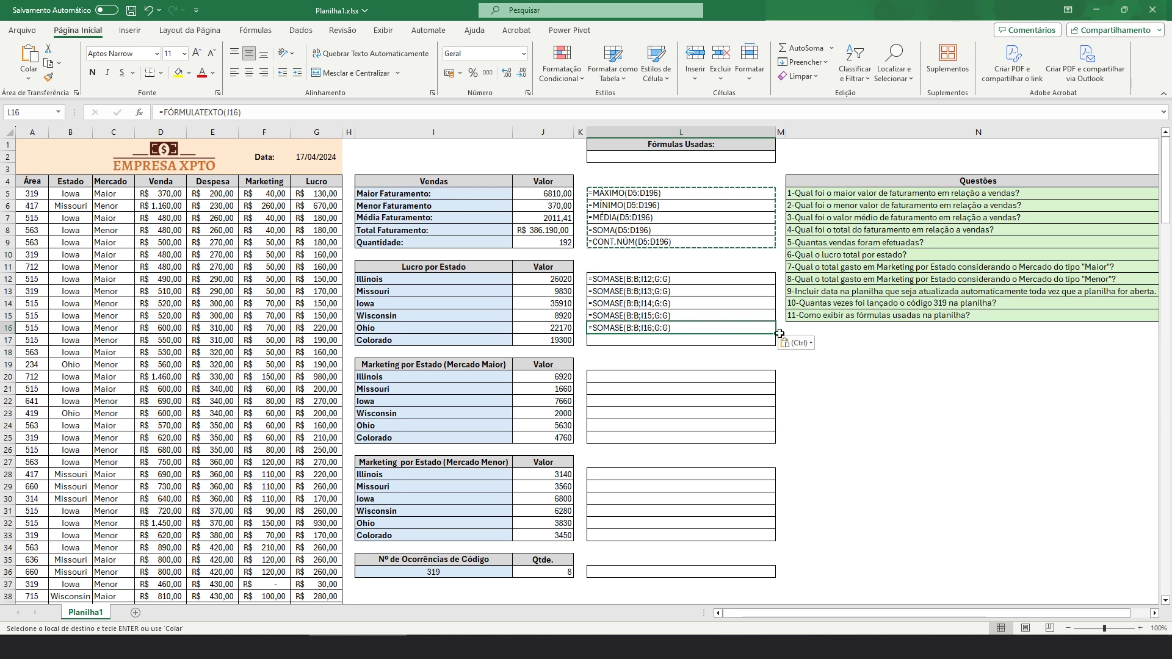
drag(776, 335, 774, 346)
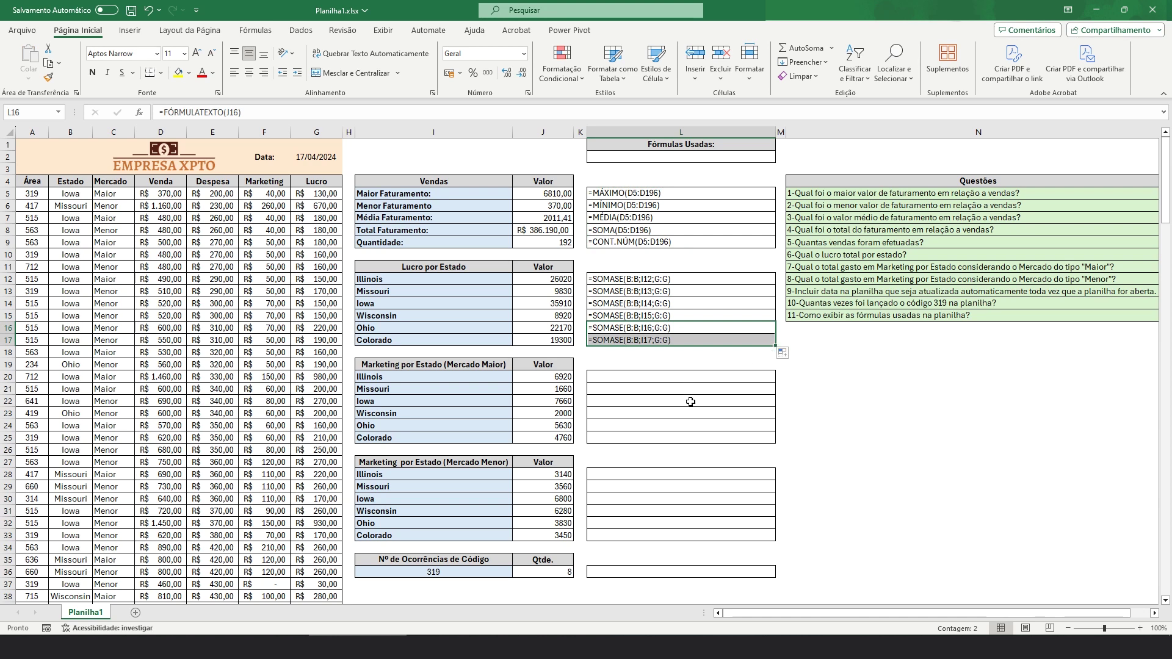
Step: Copy the formula-text cells L12:L17 to L20:L25 beside the Mercado Maior marketing table
click(671, 278)
drag(671, 278, 675, 339)
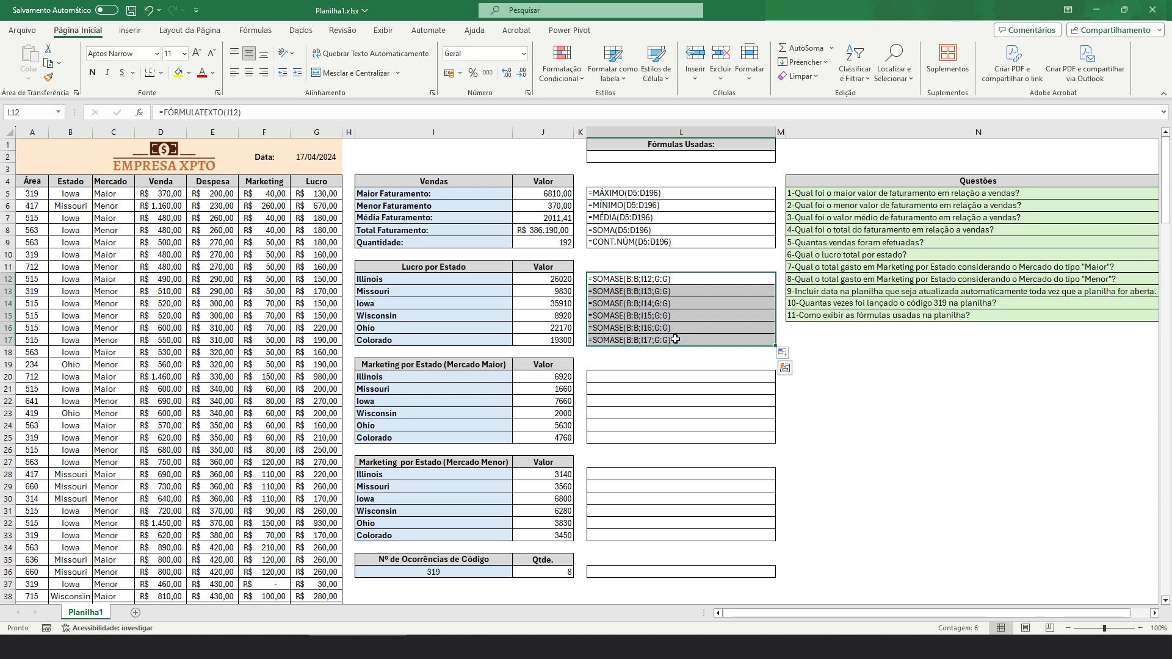
key(ctrl+c)
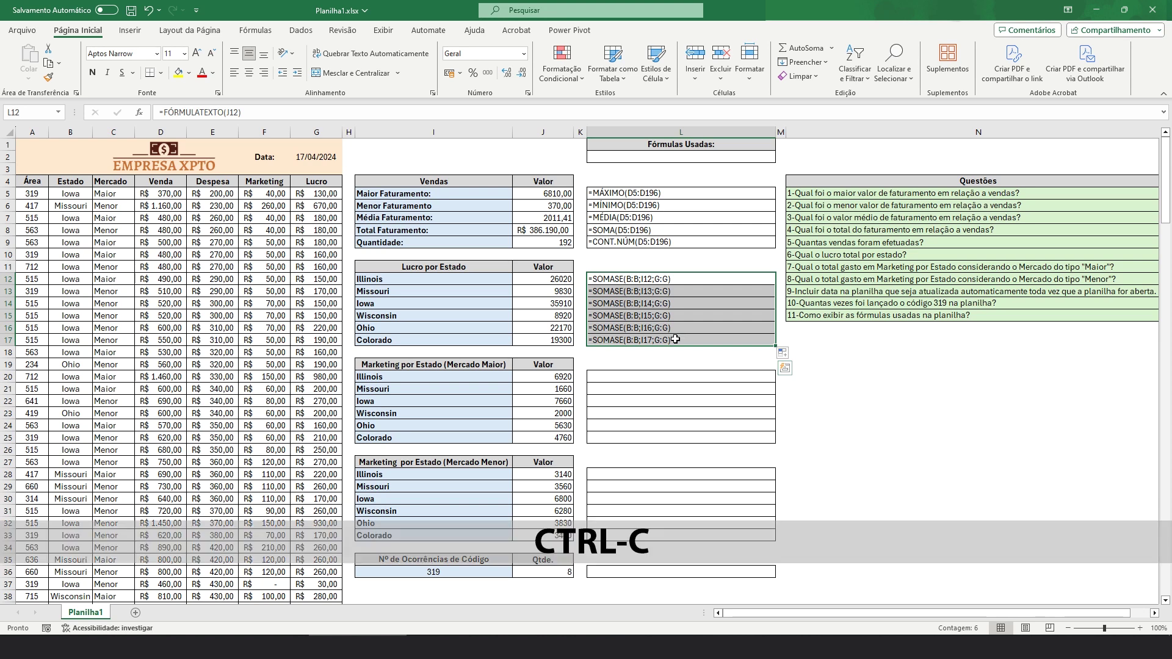
click(650, 378)
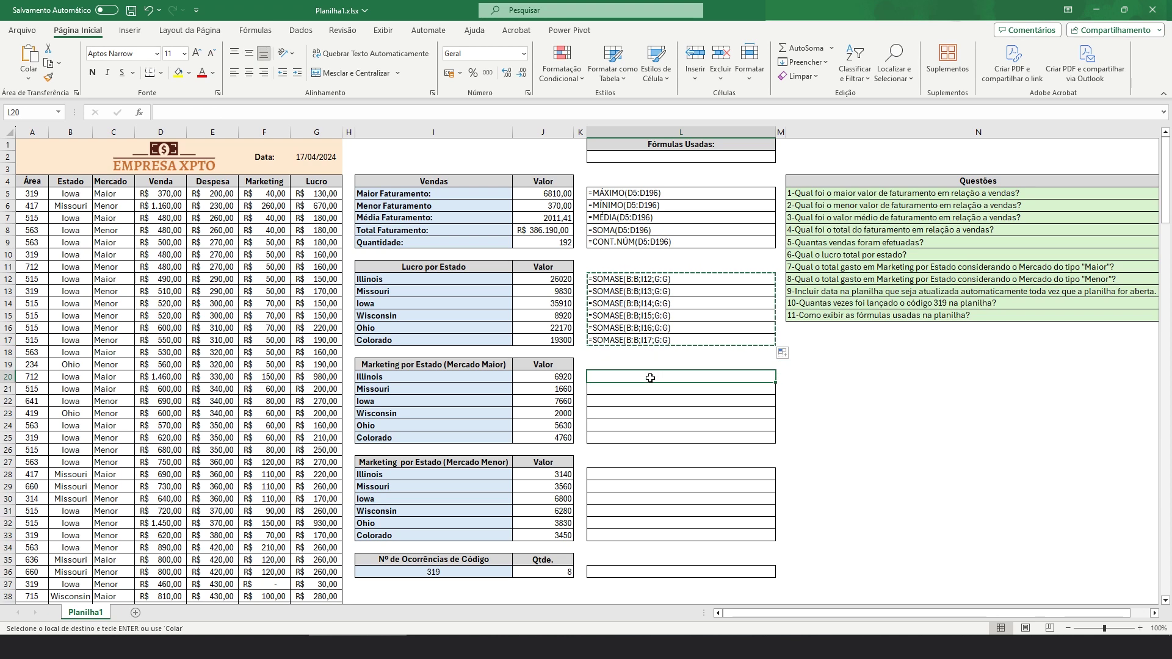
key(ctrl+v)
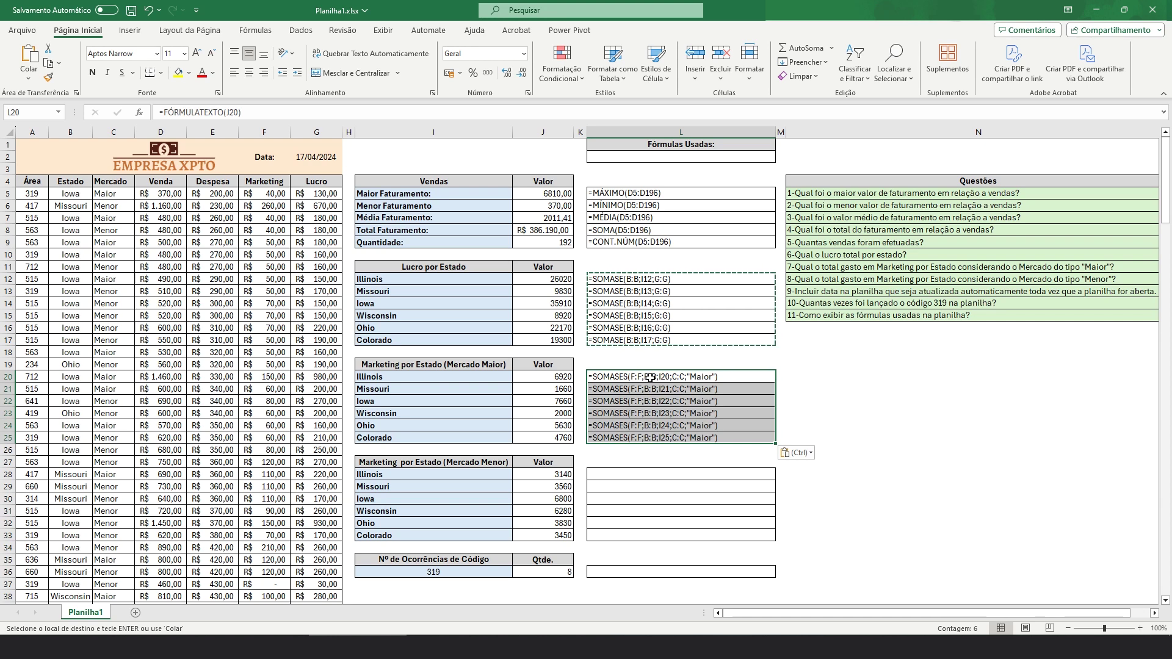
Step: Copy the formula-text cells L20:L25 to L28:L33 beside the Mercado Menor marketing table
key(ctrl+c)
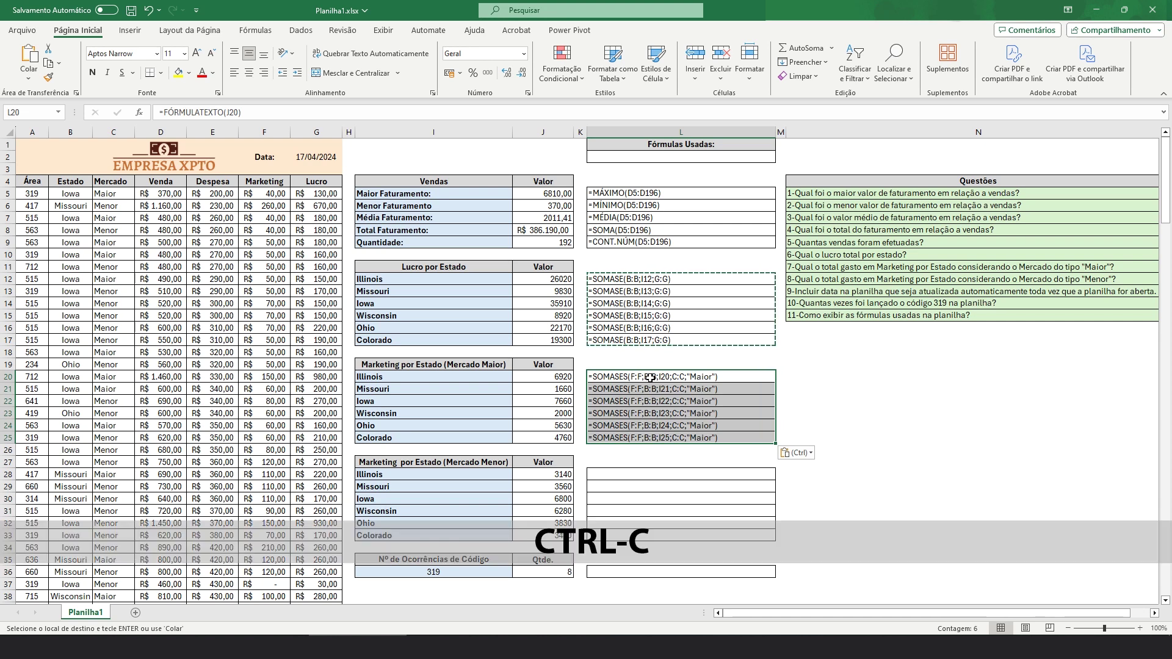
click(619, 476)
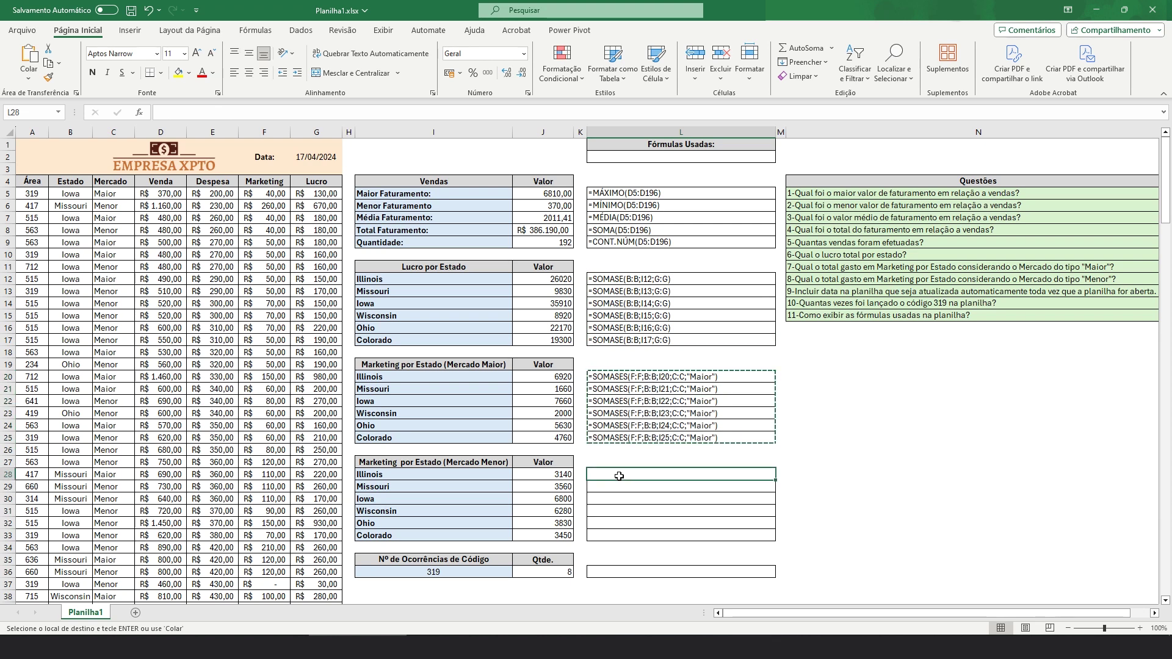
key(ctrl+v)
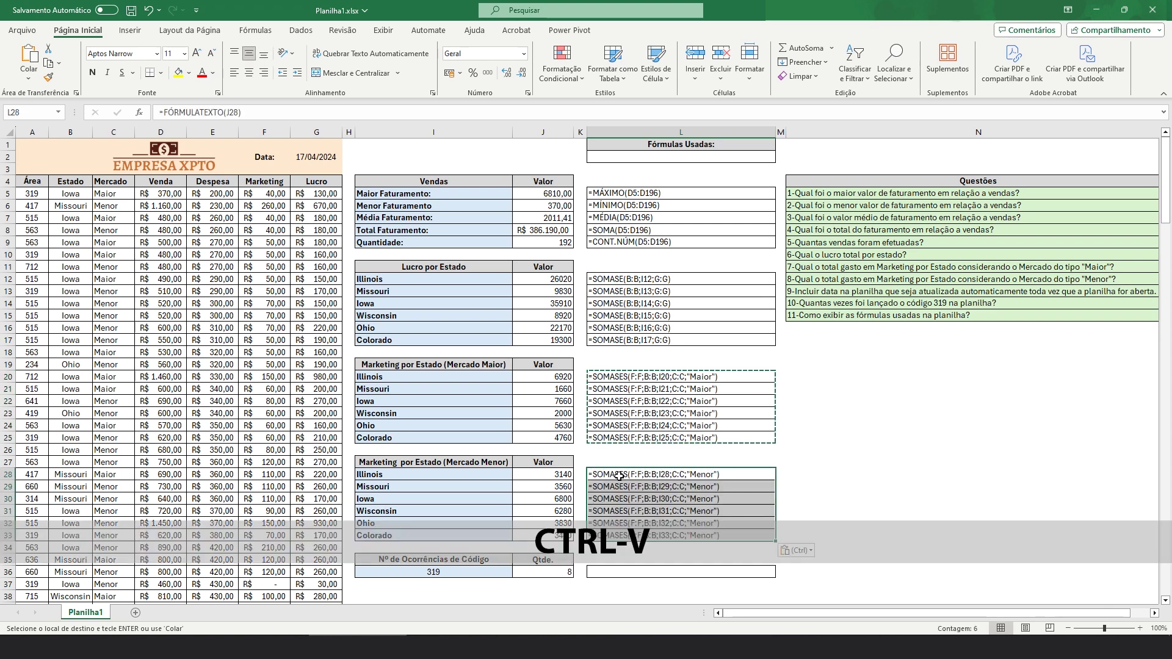
click(843, 521)
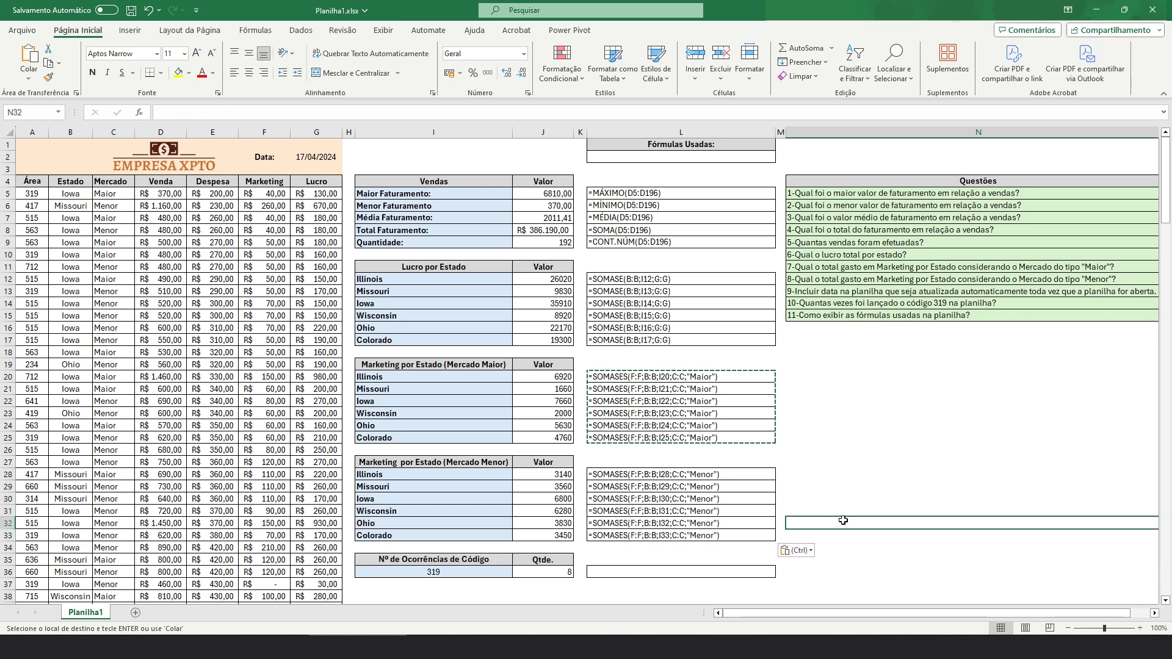
Step: Copy the formula-text cell L33 to L36 beside the Nº de Ocorrências de Código table
click(727, 536)
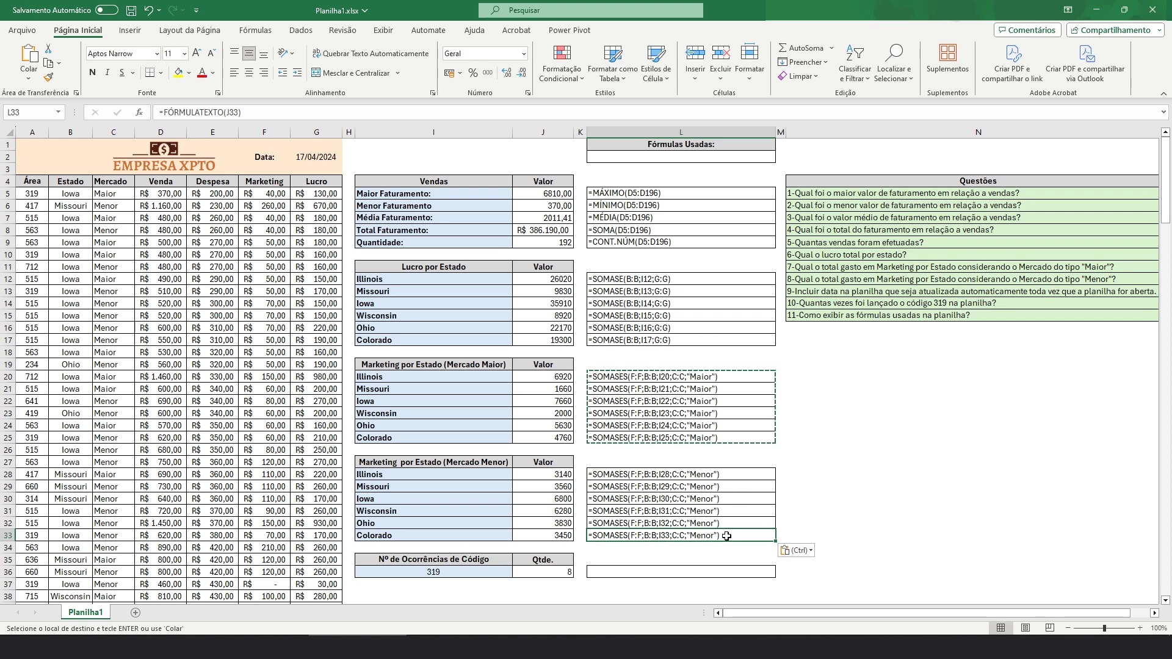
key(ctrl+c)
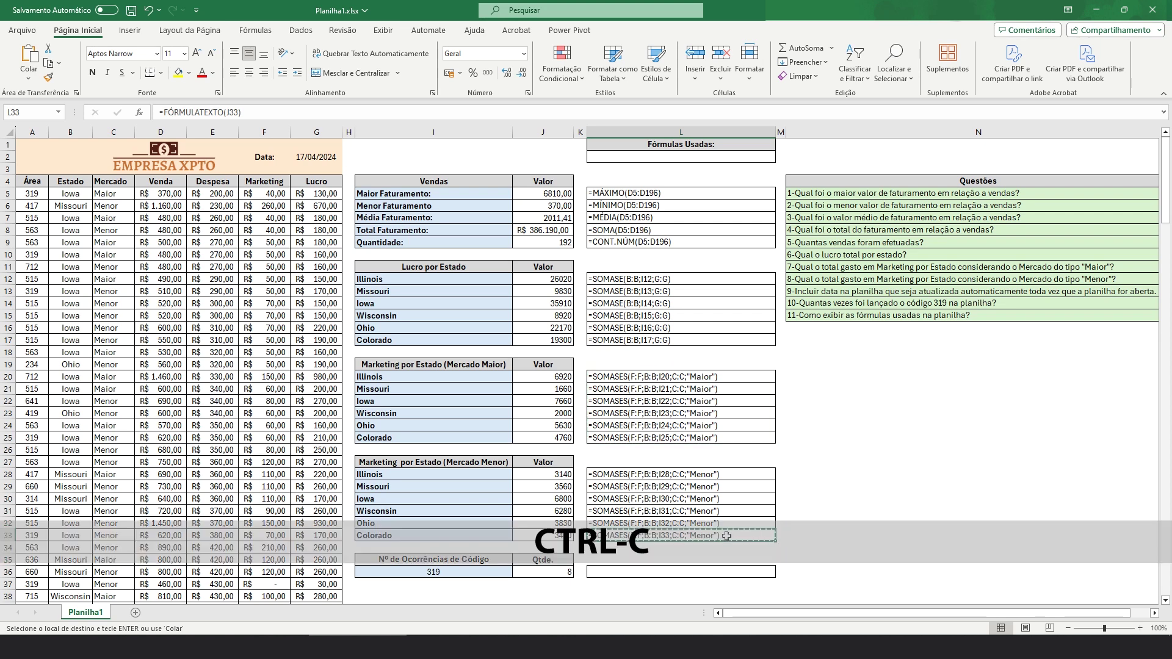
click(697, 572)
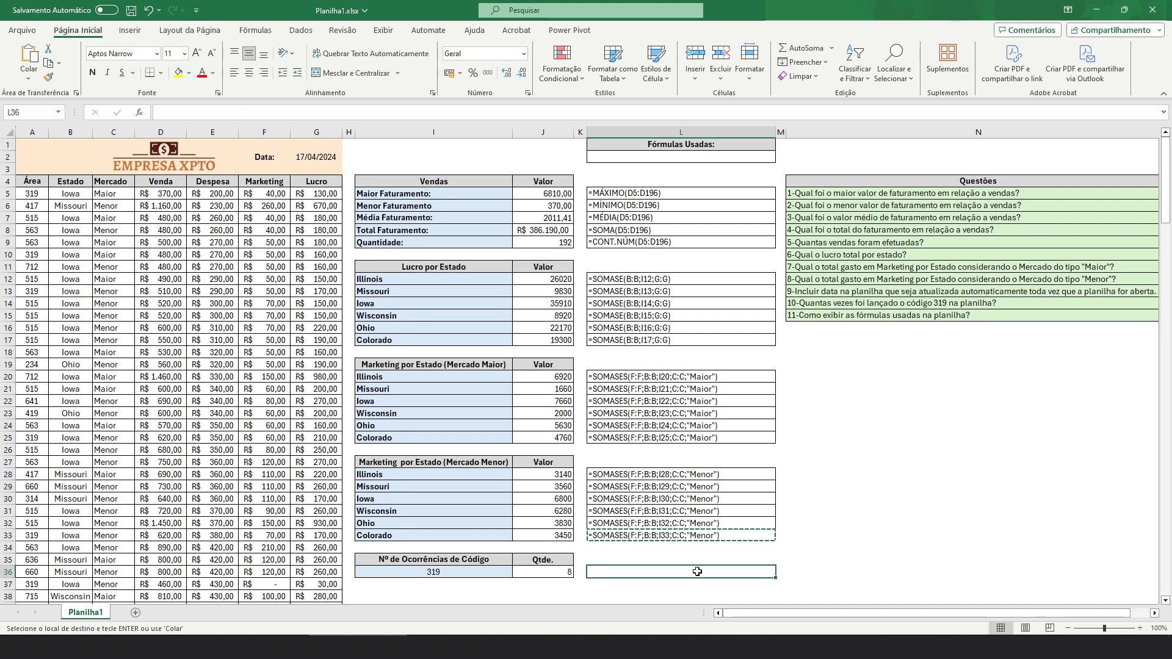
key(ctrl+v)
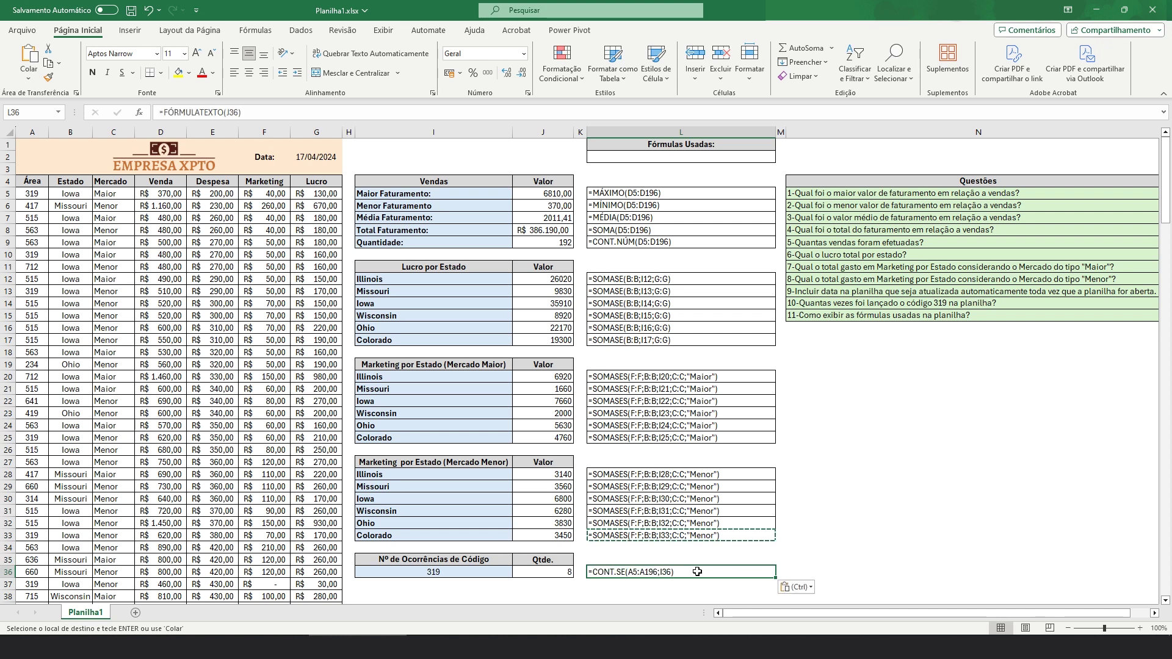
key(Escape)
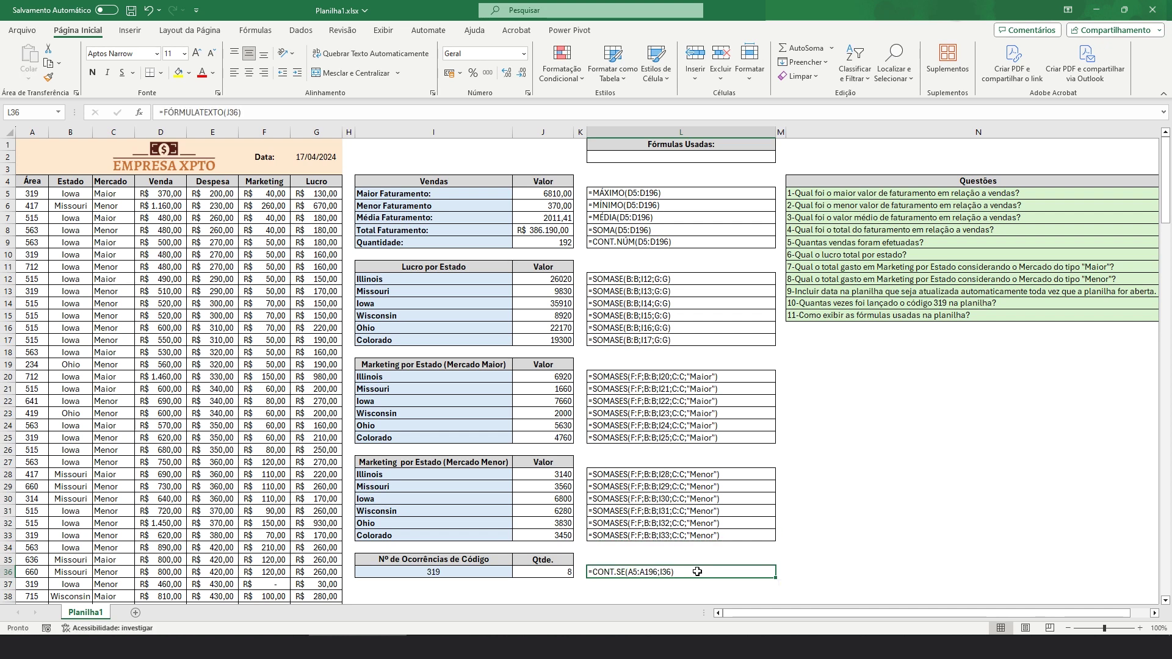
click(869, 499)
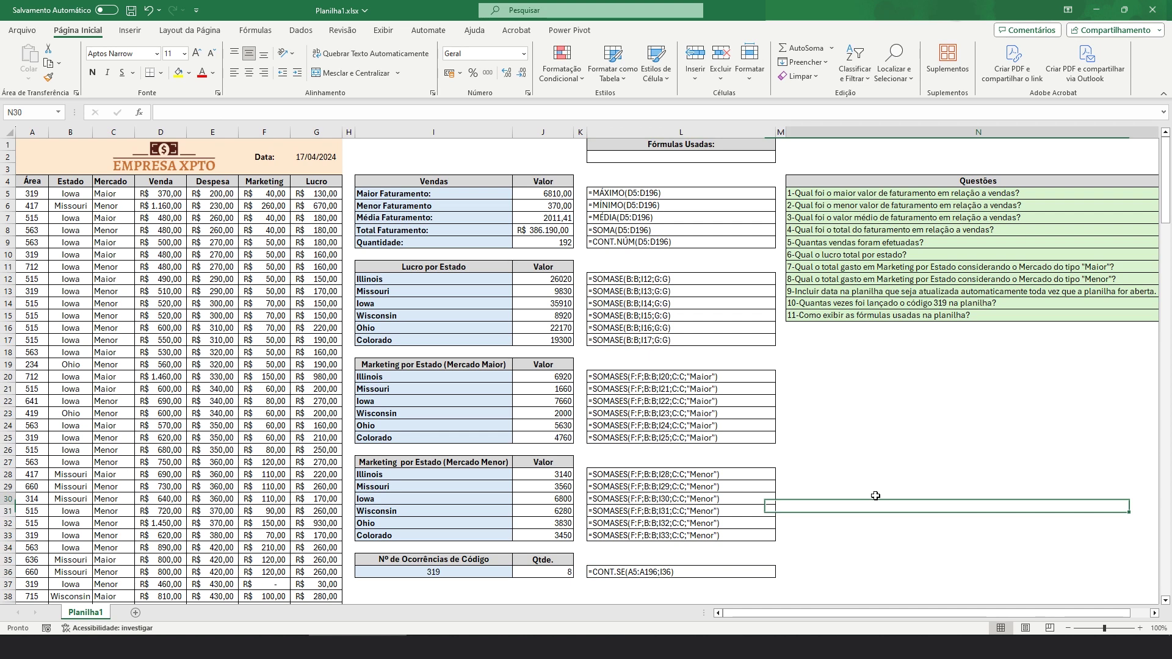
click(615, 573)
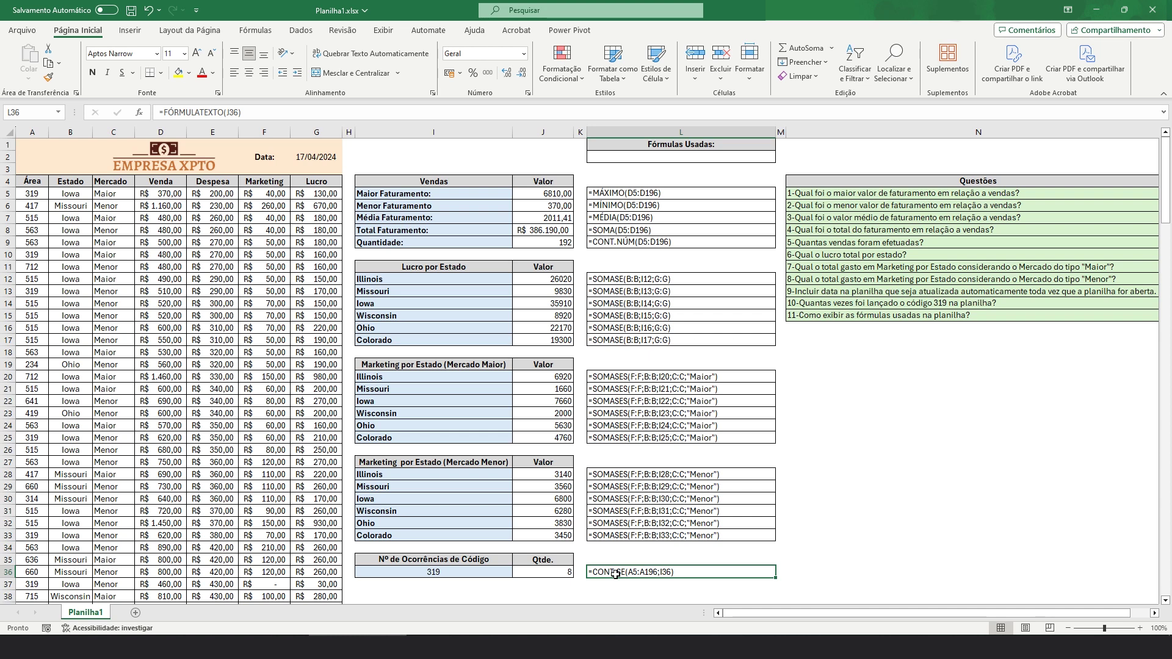
Step: Enter a FÓRMULATEXTO formula in L2, under the Fórmulas Usadas heading, that references the date cell G2
click(720, 155)
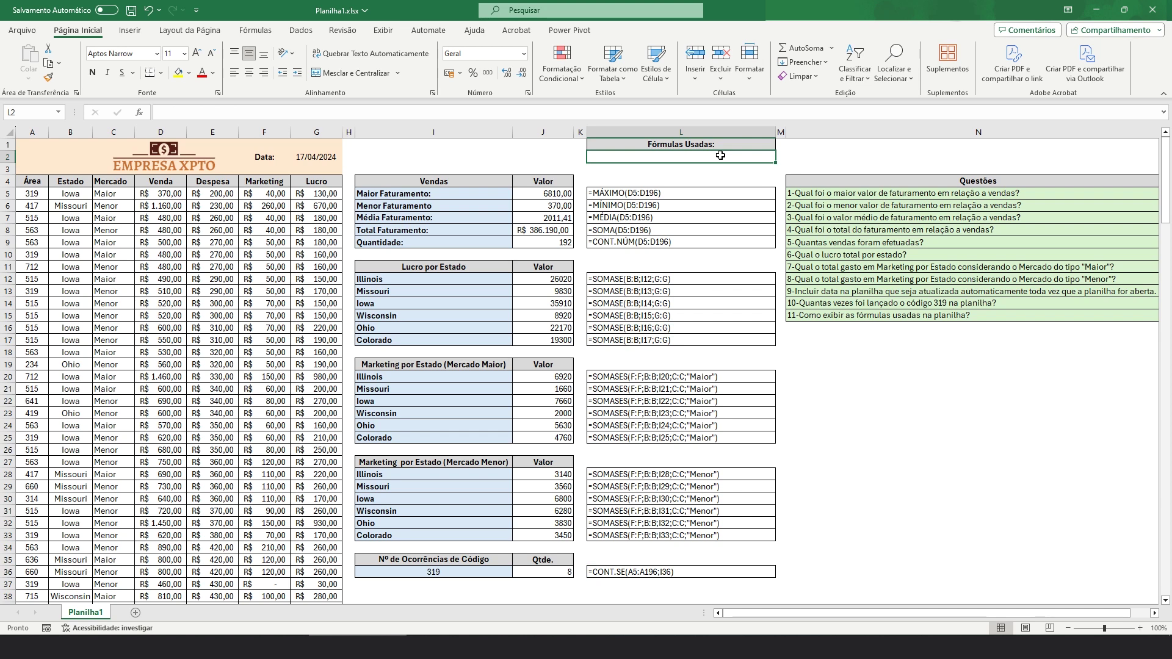
text(=formulatexto()
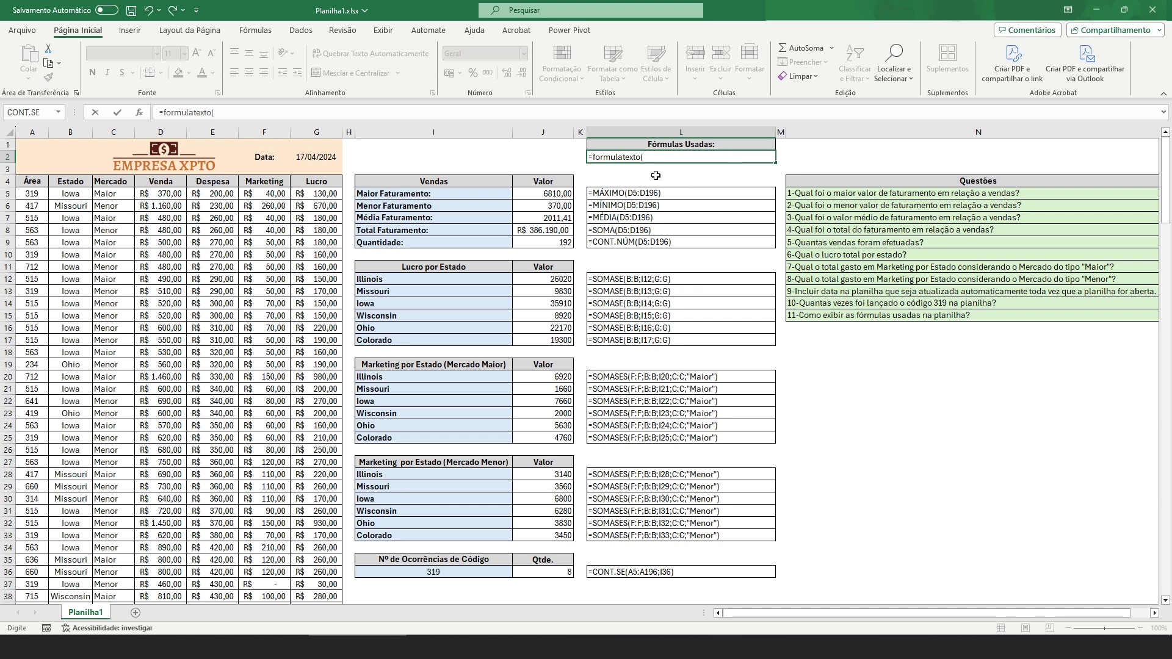
click(327, 157)
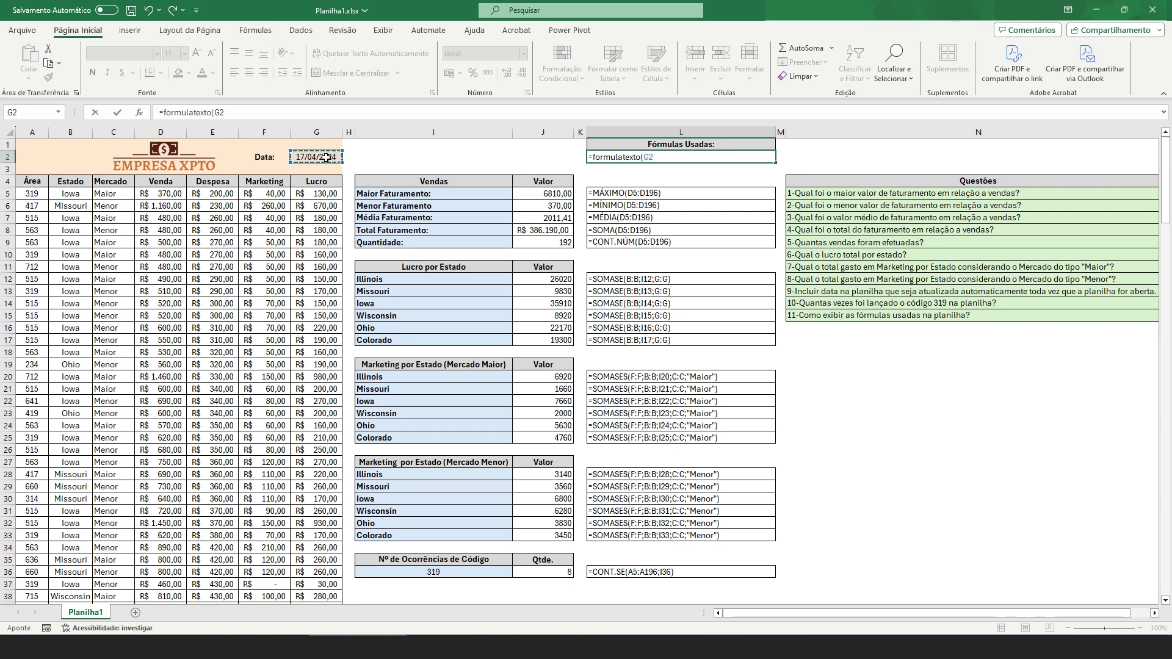
key(Return)
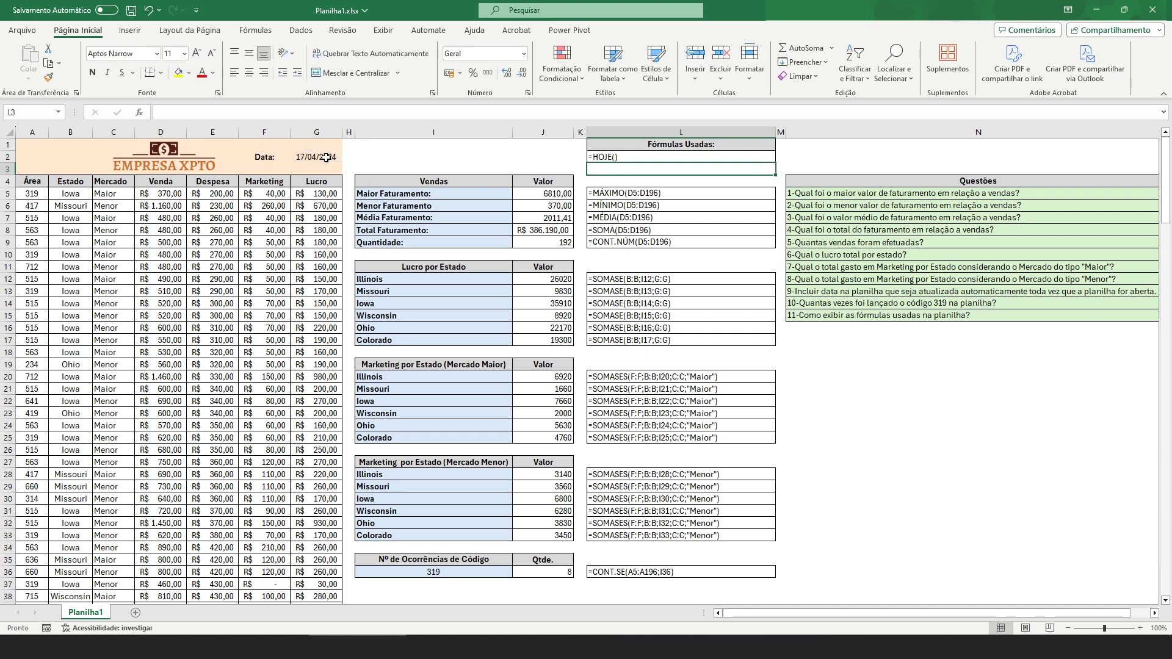